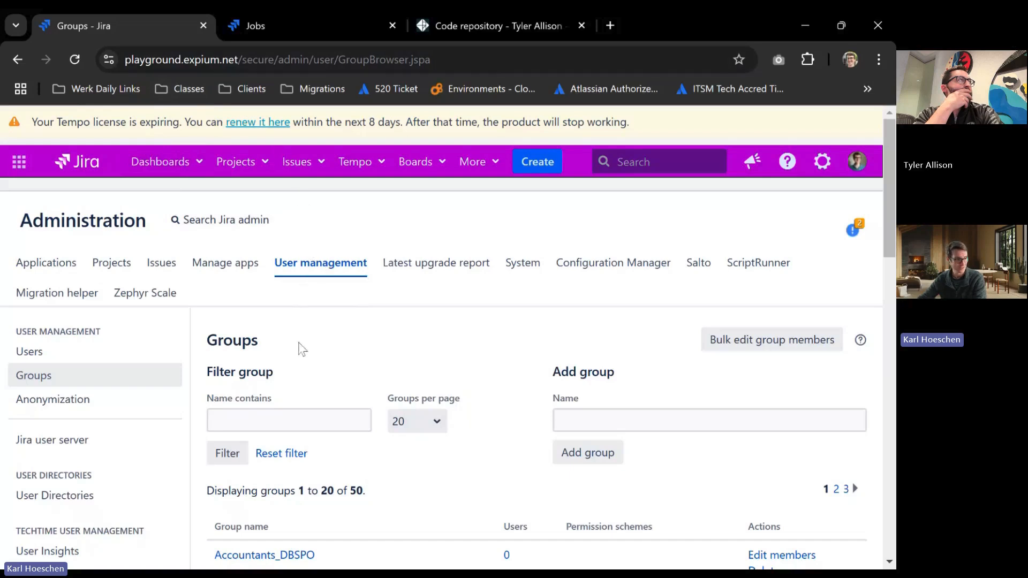
# Filter the Jira groups by "valiantys" and review the matching group and its ADMIN label.
pyautogui.click(289, 421)
pyautogui.write('valiantys')
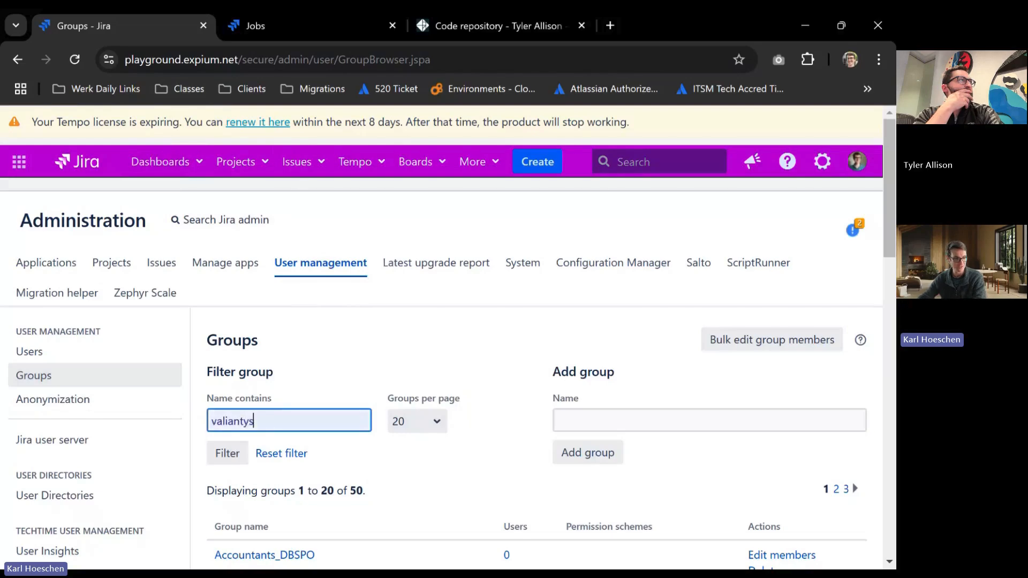
pyautogui.press('Return')
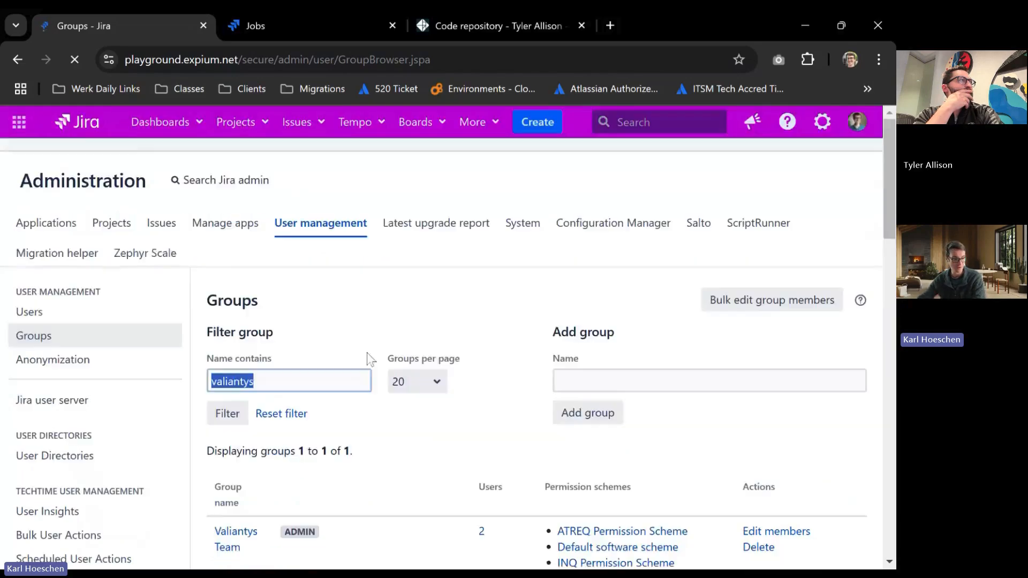
pyautogui.scroll(-3, 327, 364)
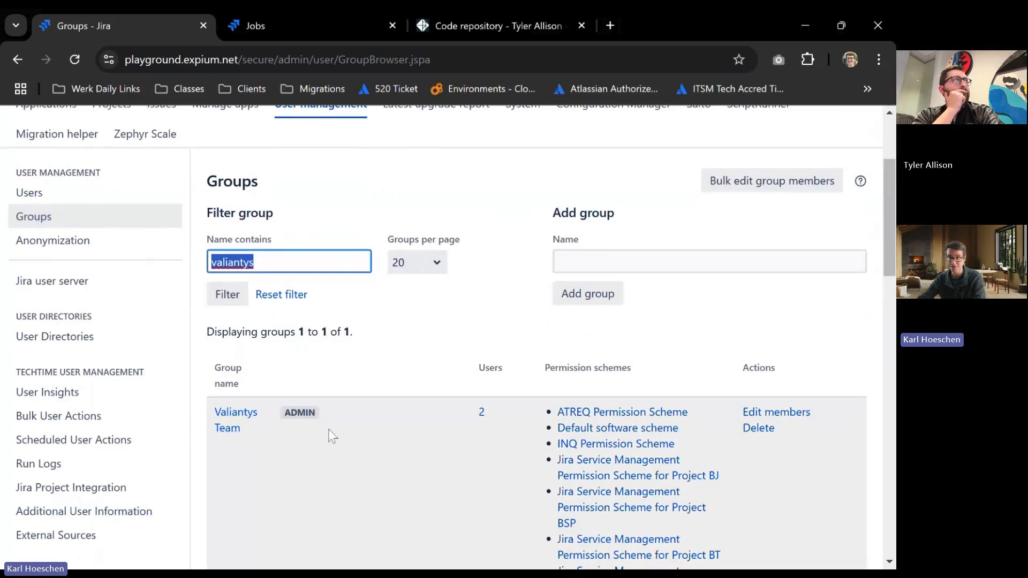
pyautogui.moveTo(303, 417)
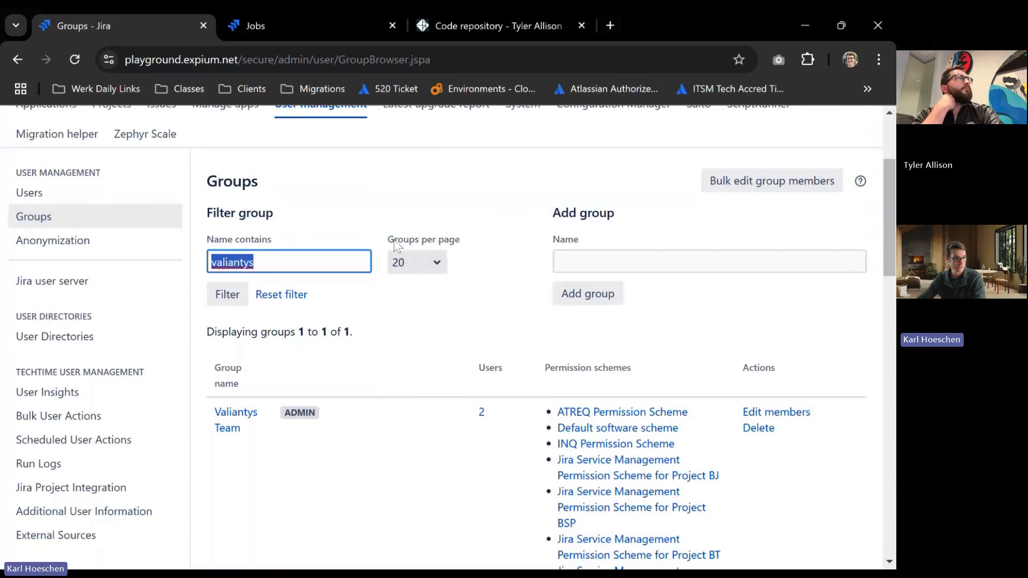
pyautogui.scroll(2, 401, 161)
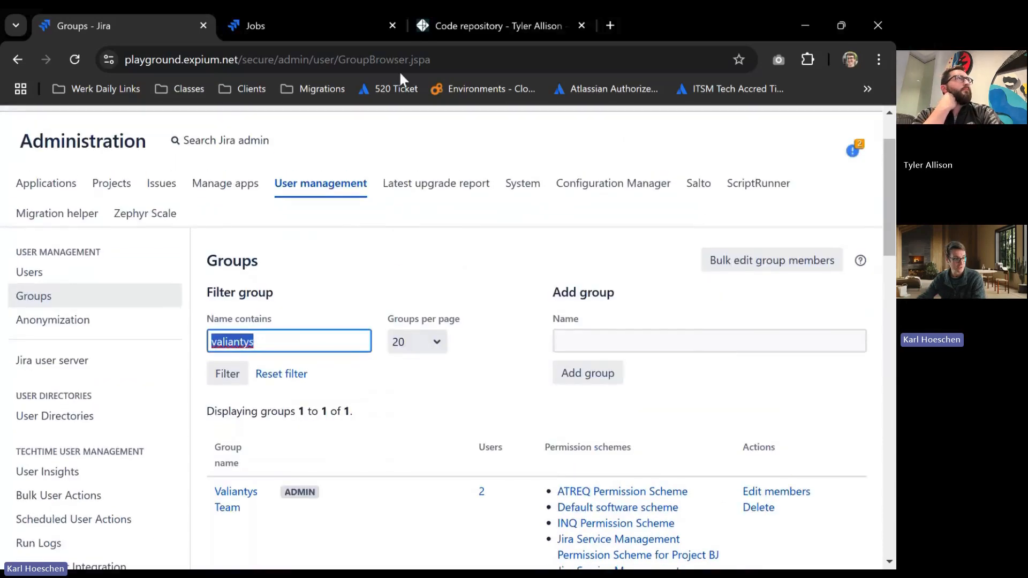
# On the Code repository page, expand the script under "Group grants project-specific permission (JavaScript - DC)" and copy its entire source.
pyautogui.click(467, 26)
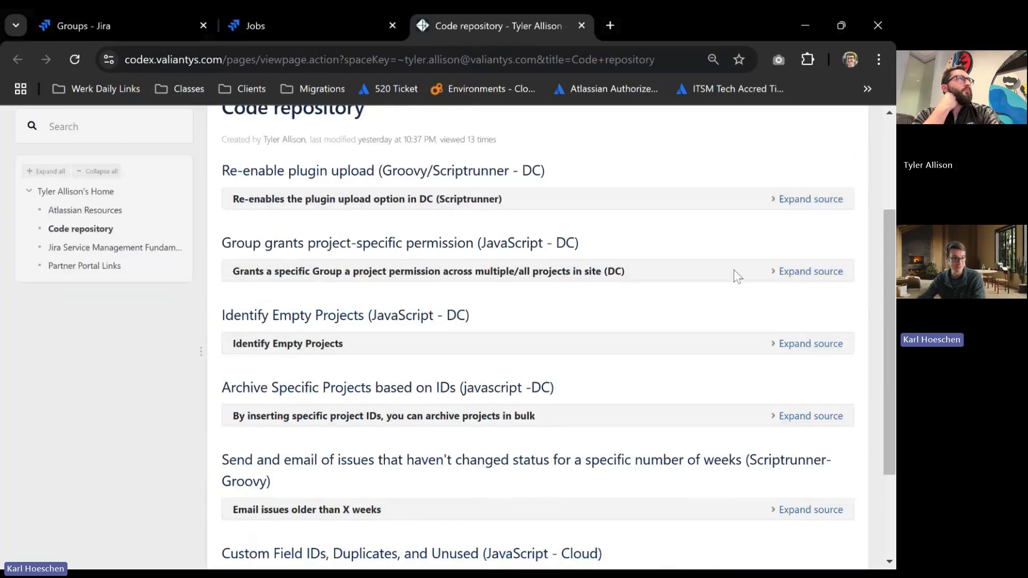
pyautogui.moveTo(587, 244); pyautogui.dragTo(347, 245)
pyautogui.click(232, 253)
pyautogui.moveTo(232, 253); pyautogui.dragTo(680, 251)
pyautogui.click(683, 251)
pyautogui.click(789, 271)
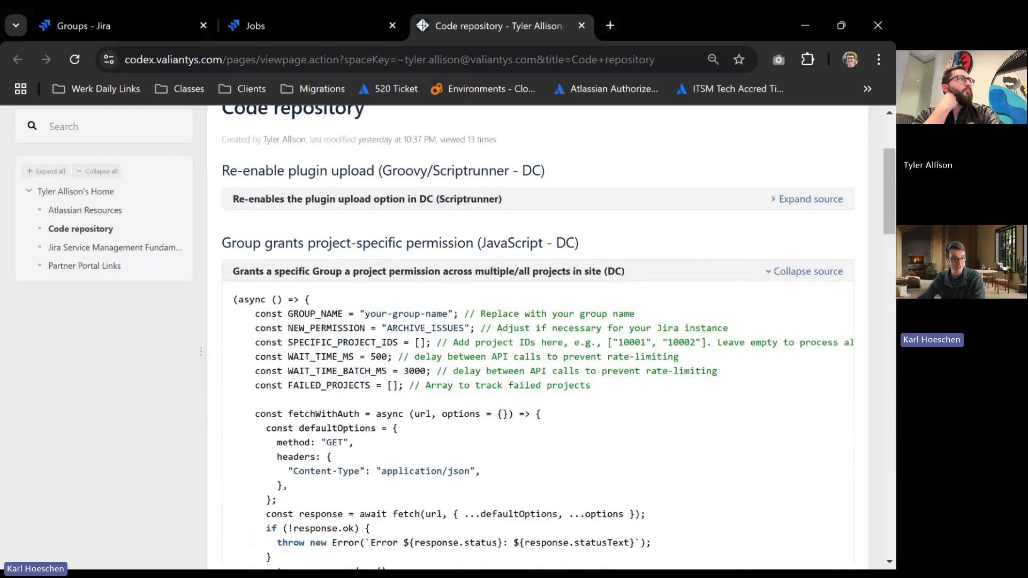
pyautogui.moveTo(234, 297); pyautogui.dragTo(420, 423)
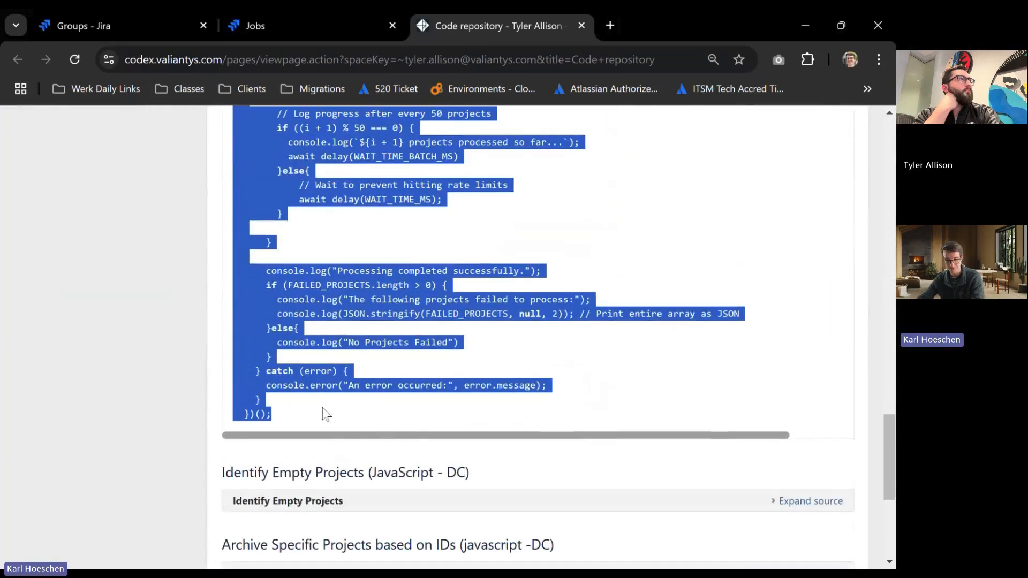
# Open the browser's developer console on the ScriptRunner Jobs page and clear its existing messages.
pyautogui.click(307, 30)
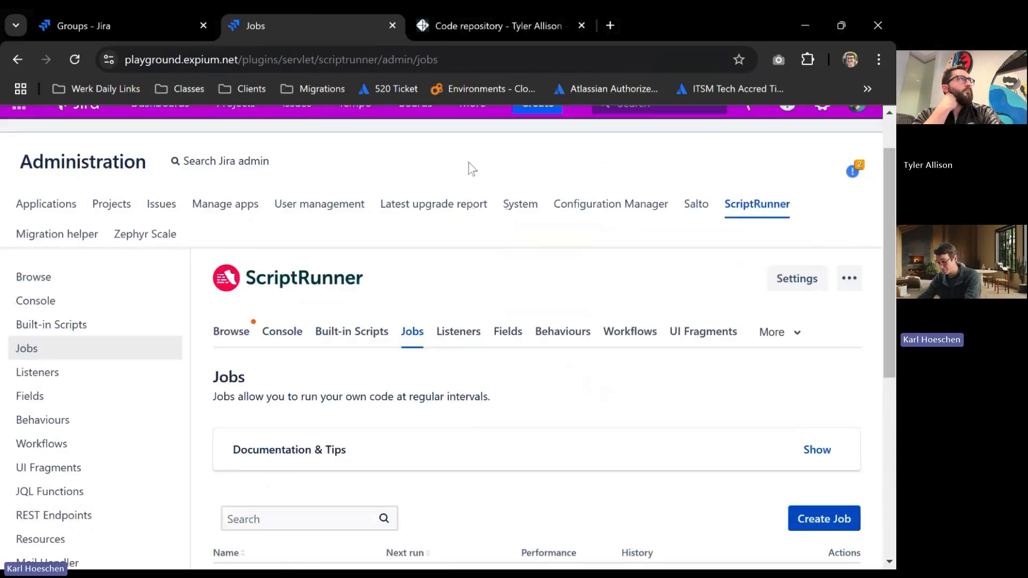
pyautogui.hotkey('ctrl', 'shift', 'j')
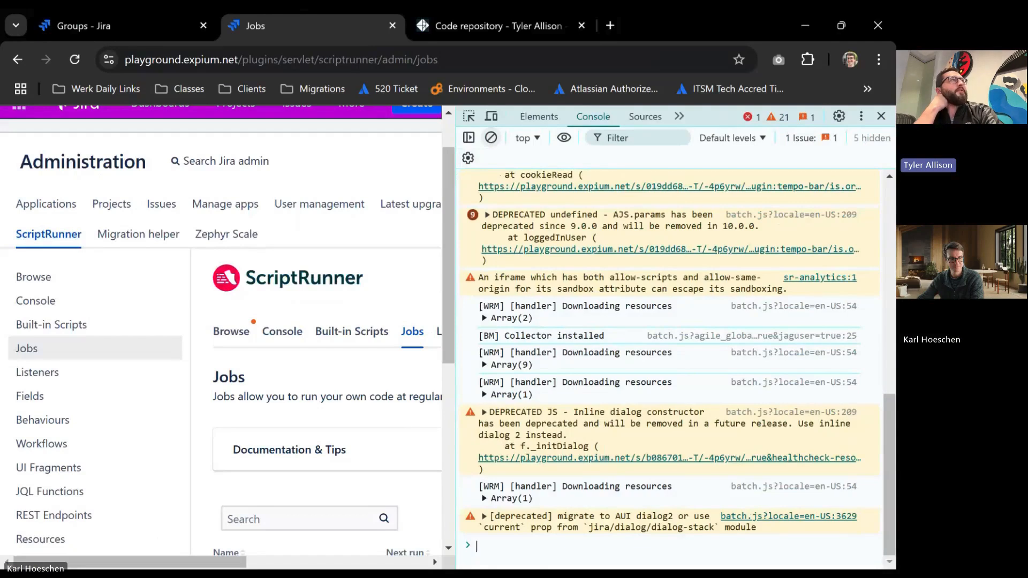
pyautogui.click(491, 139)
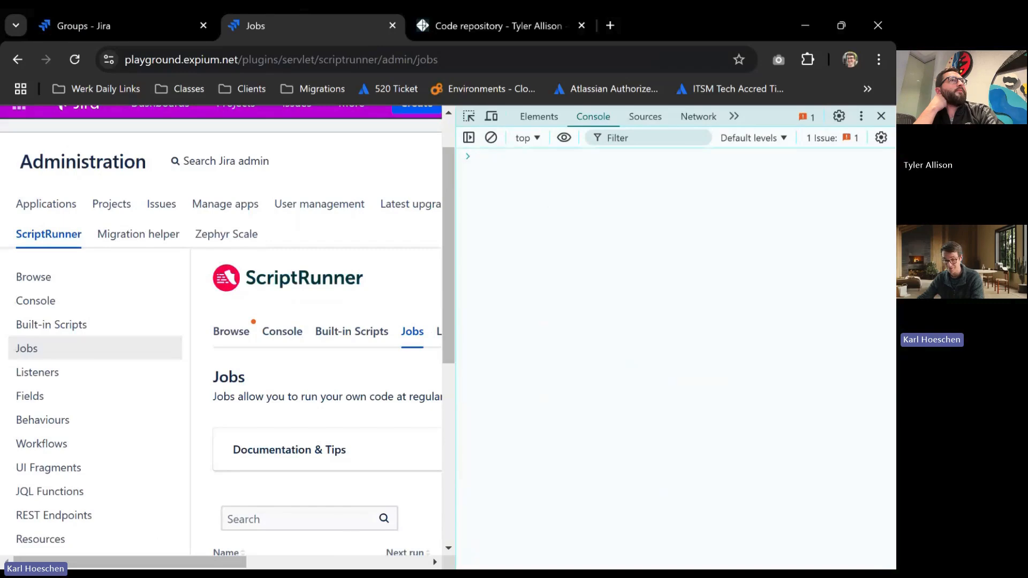
pyautogui.write('allow pasting')
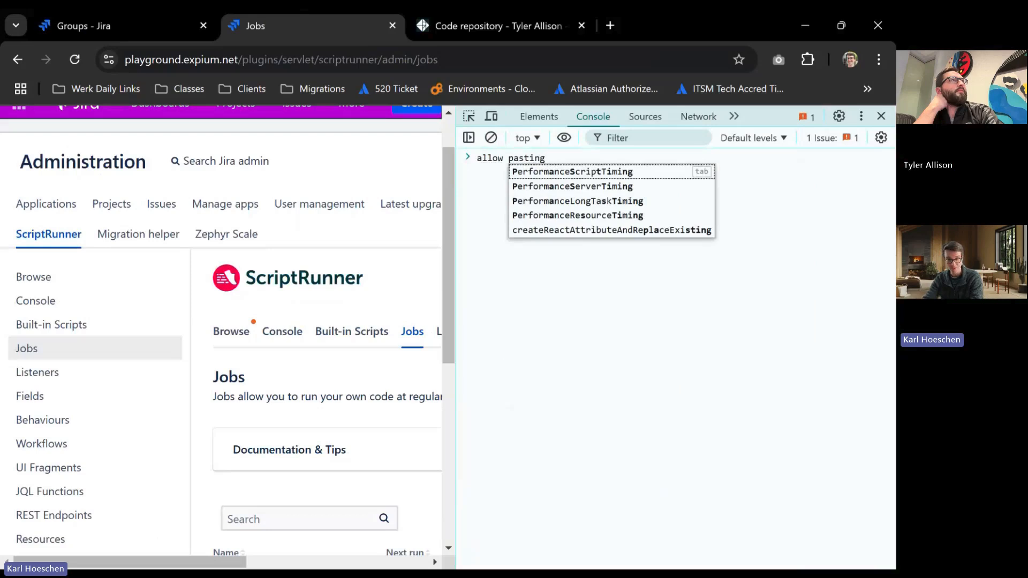
pyautogui.press('BackSpace')
pyautogui.press('BackSpace')
pyautogui.press('BackSpace')
pyautogui.press('BackSpace')
pyautogui.press('BackSpace')
pyautogui.press('BackSpace')
pyautogui.press('BackSpace')
pyautogui.press('BackSpace')
pyautogui.press('BackSpace')
pyautogui.press('BackSpace')
pyautogui.press('BackSpace')
pyautogui.press('BackSpace')
pyautogui.press('BackSpace')
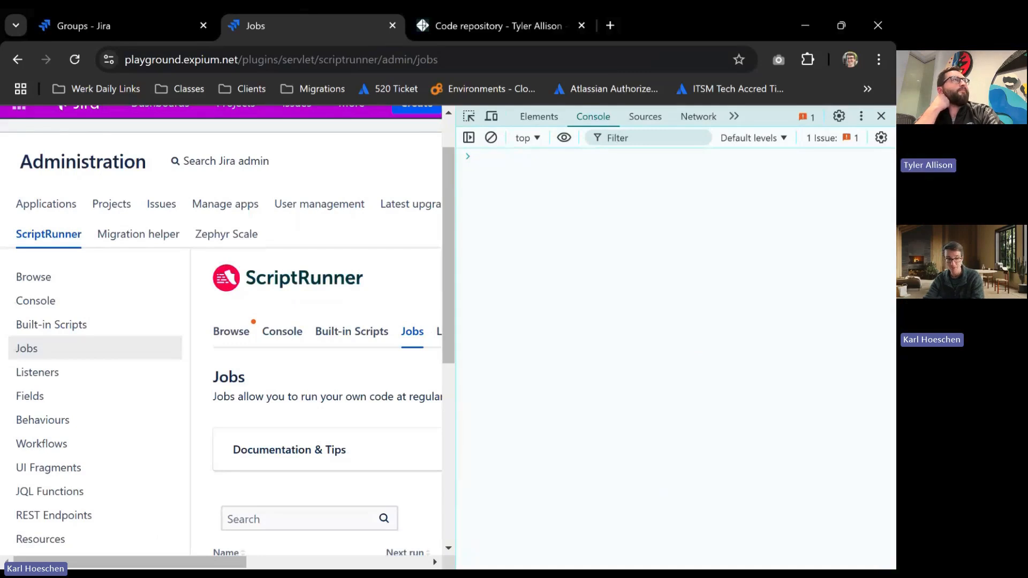
# Paste the permission script into the console and set GROUP_NAME to "Valiantys Team".
pyautogui.hotkey('ctrl', 'v')
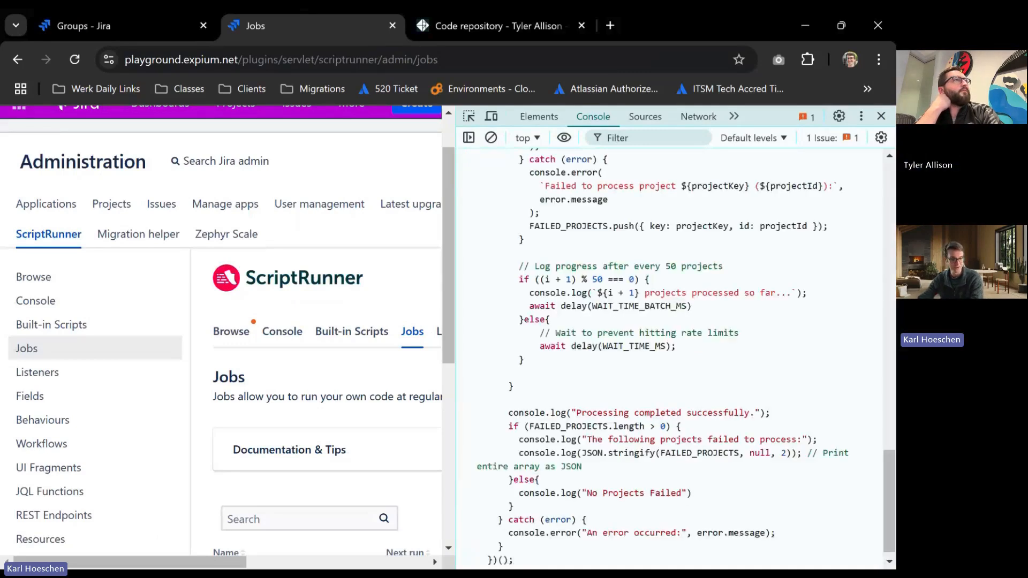
pyautogui.scroll(10, 669, 353)
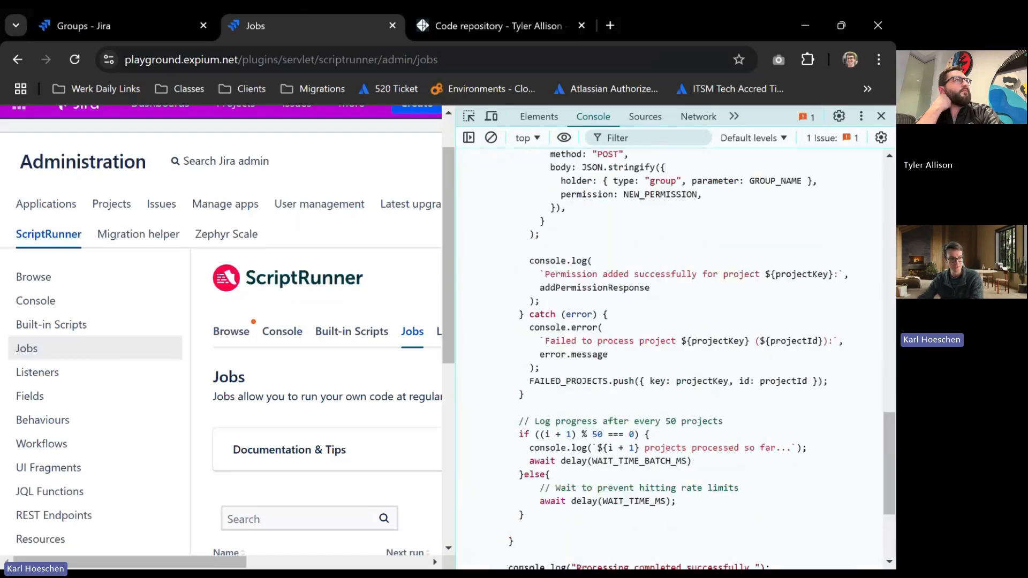
pyautogui.scroll(10, 675, 359)
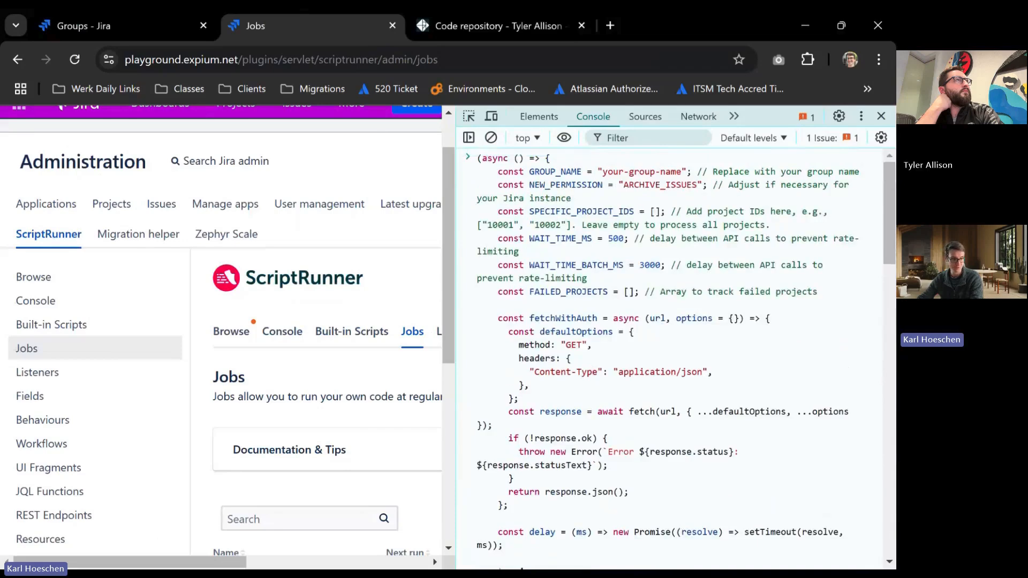
pyautogui.moveTo(682, 172); pyautogui.dragTo(602, 172)
pyautogui.write('Valiantys Team')
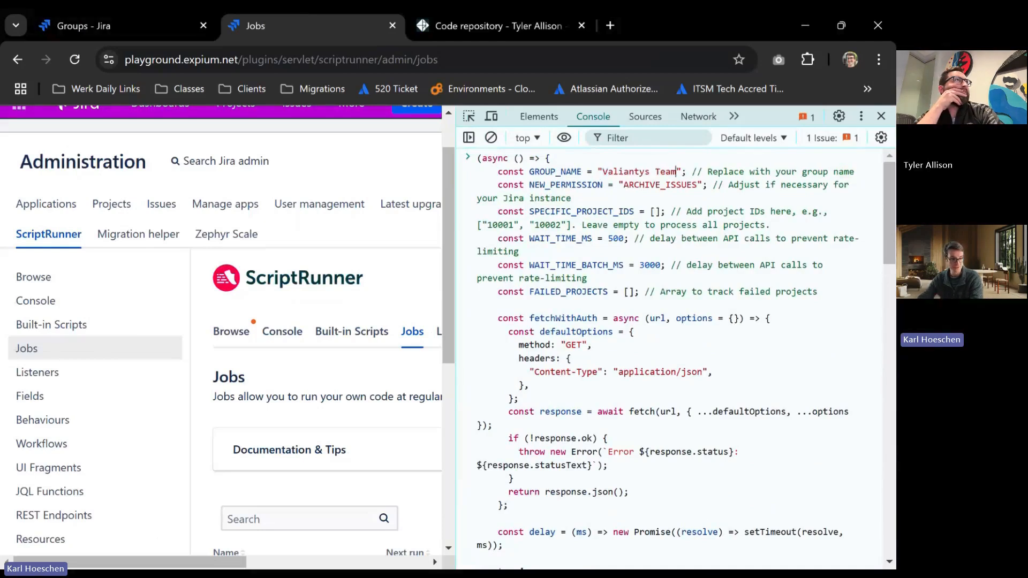
# Review the NEW_PERMISSION value and run the script to grant ARCHIVE_ISSUES to the group across all projects.
pyautogui.click(697, 186)
pyautogui.moveTo(697, 185); pyautogui.dragTo(623, 185)
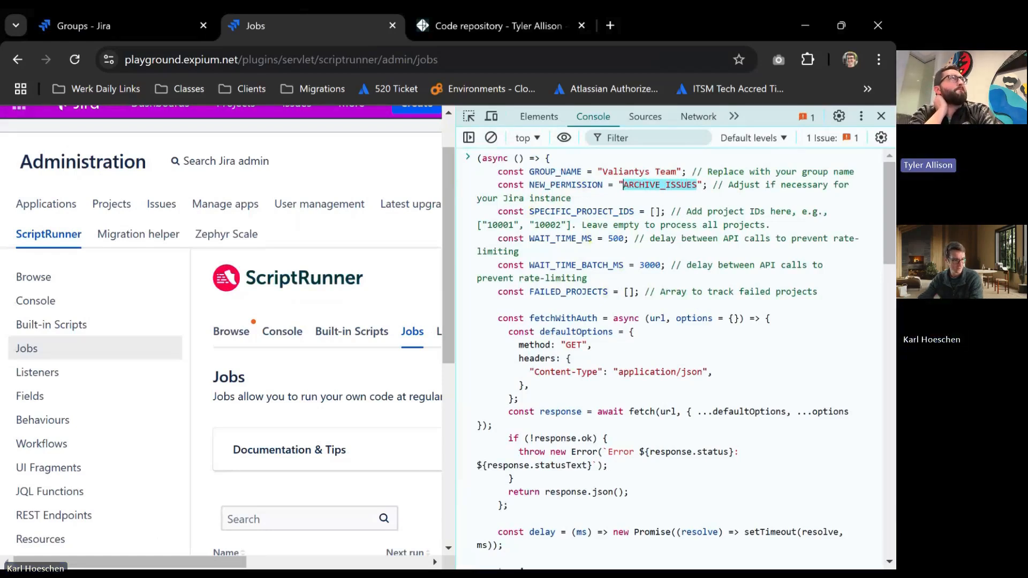
pyautogui.click(676, 185)
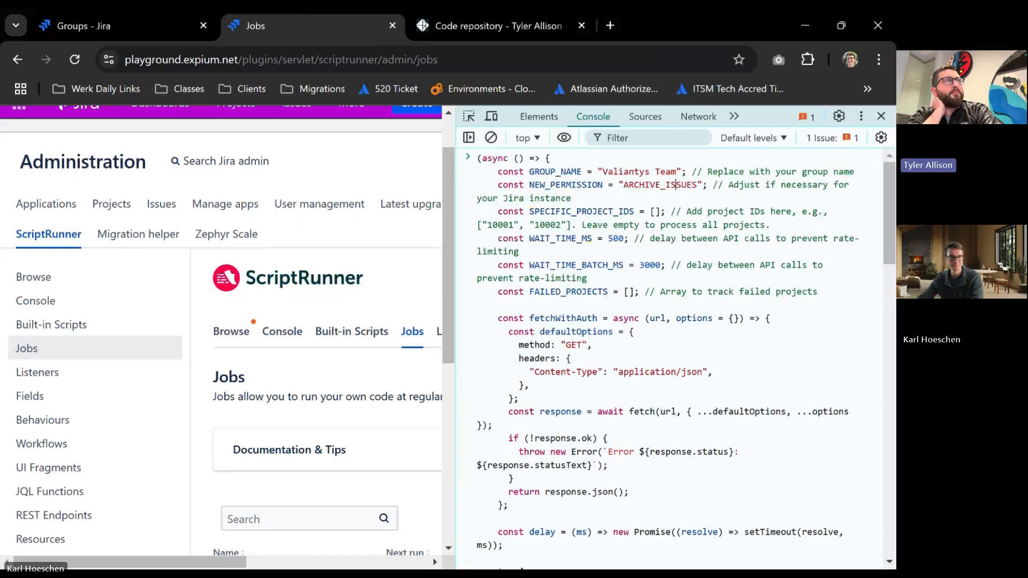
pyautogui.moveTo(704, 185); pyautogui.dragTo(618, 185)
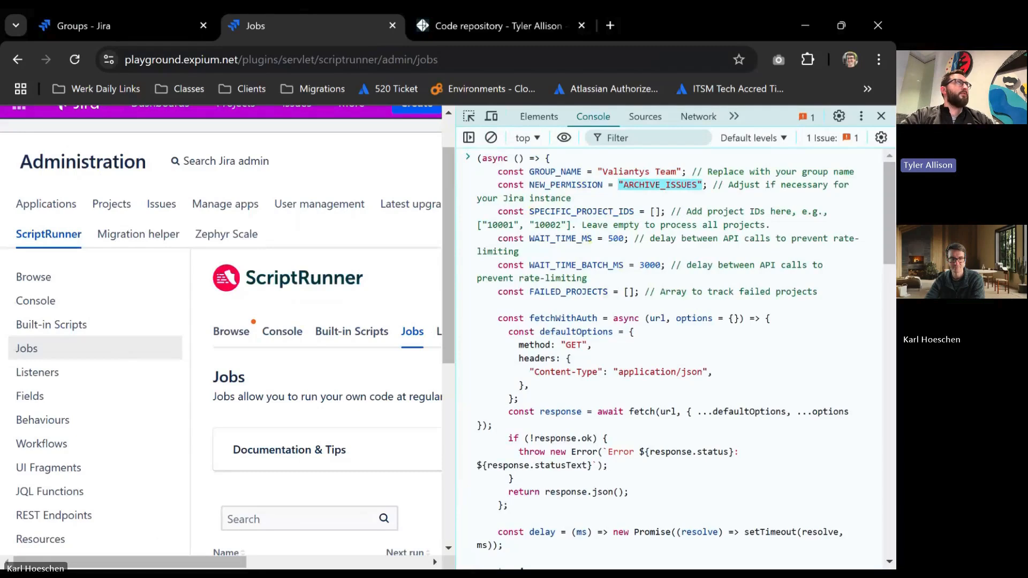
pyautogui.click(572, 198)
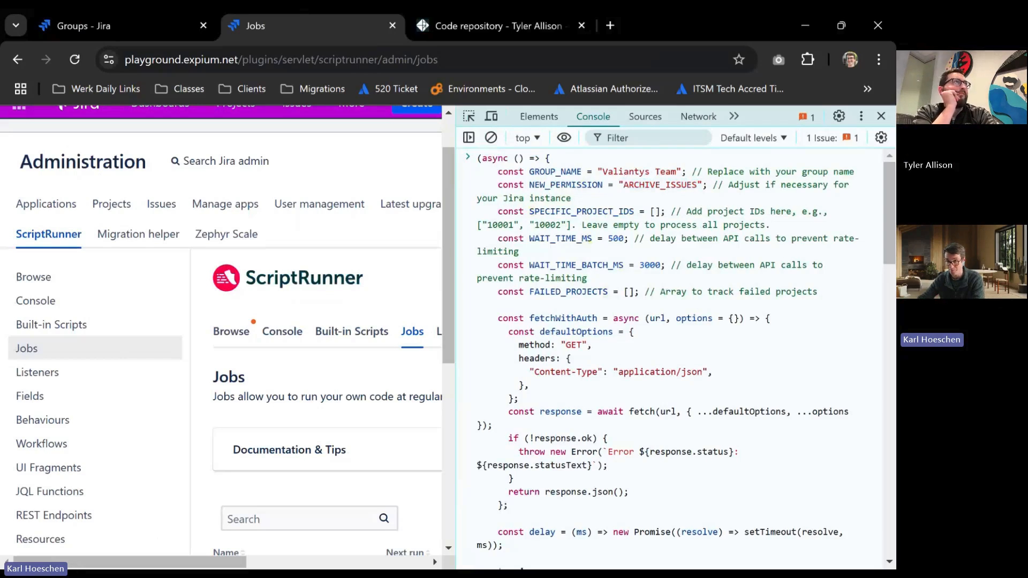
pyautogui.moveTo(698, 185); pyautogui.dragTo(623, 185)
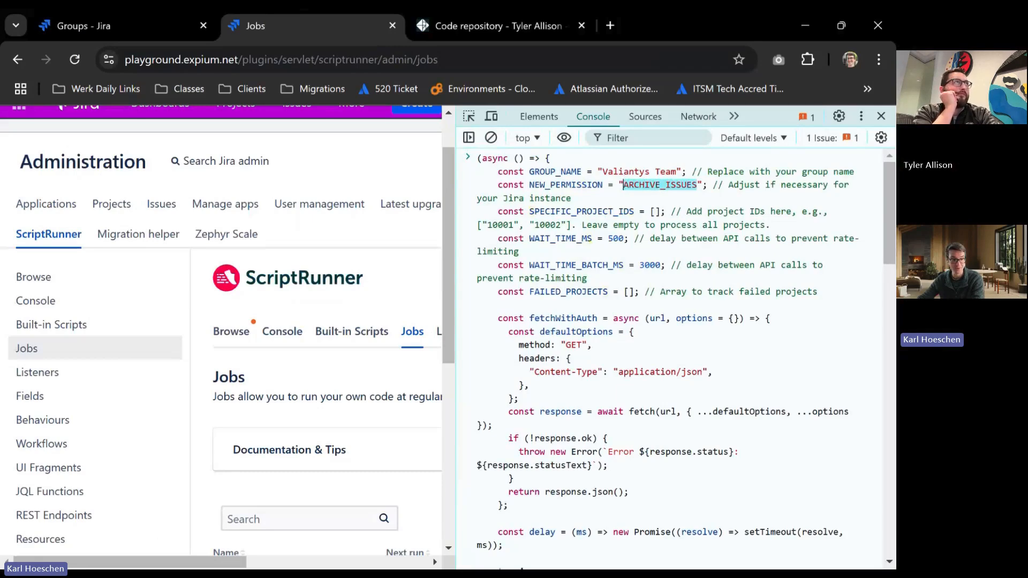
pyautogui.click(661, 185)
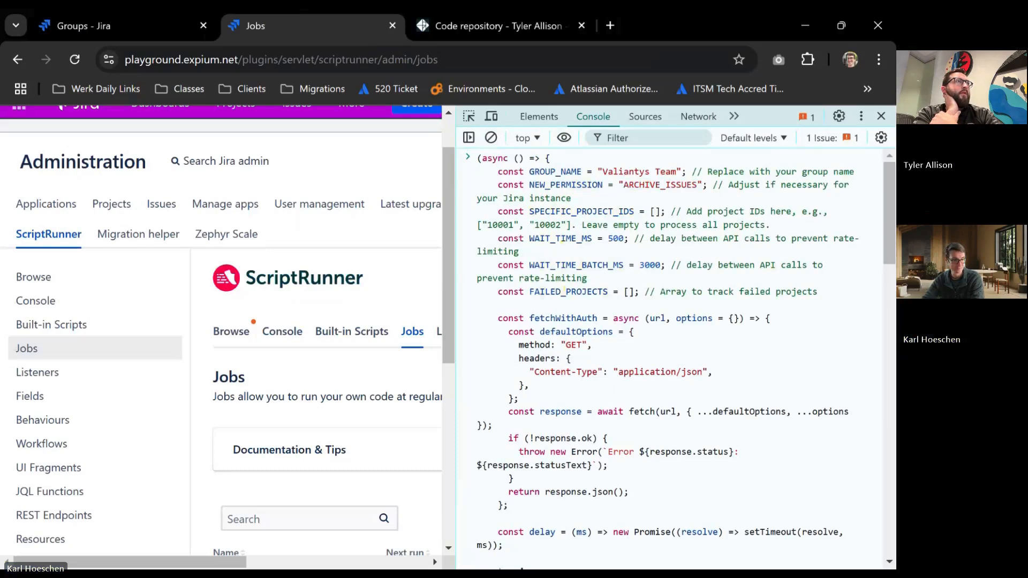
pyautogui.press('Return')
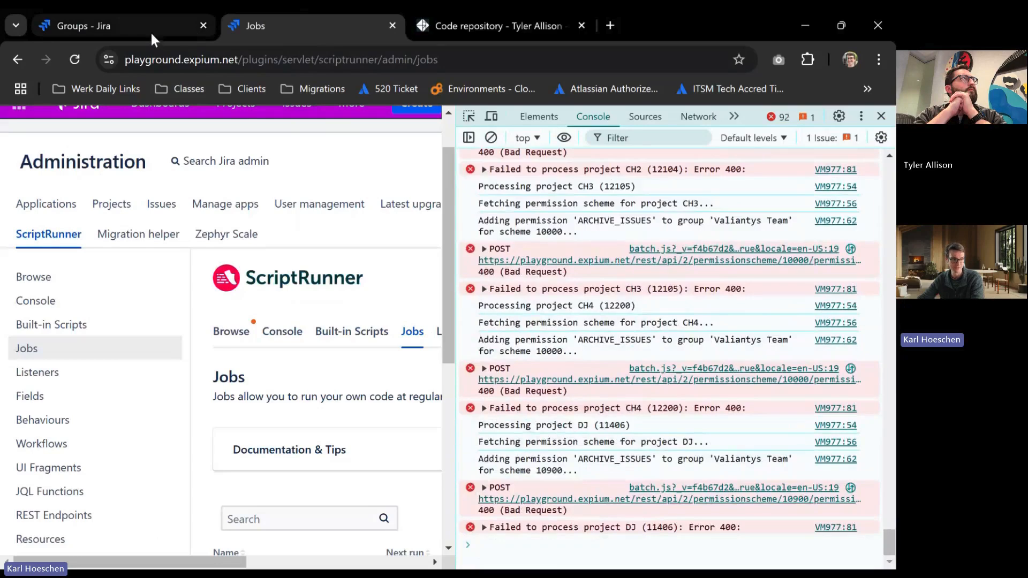
# From the Groups page's Jira administration, open the ScriptRunner jobs and start creating a new job.
pyautogui.click(150, 31)
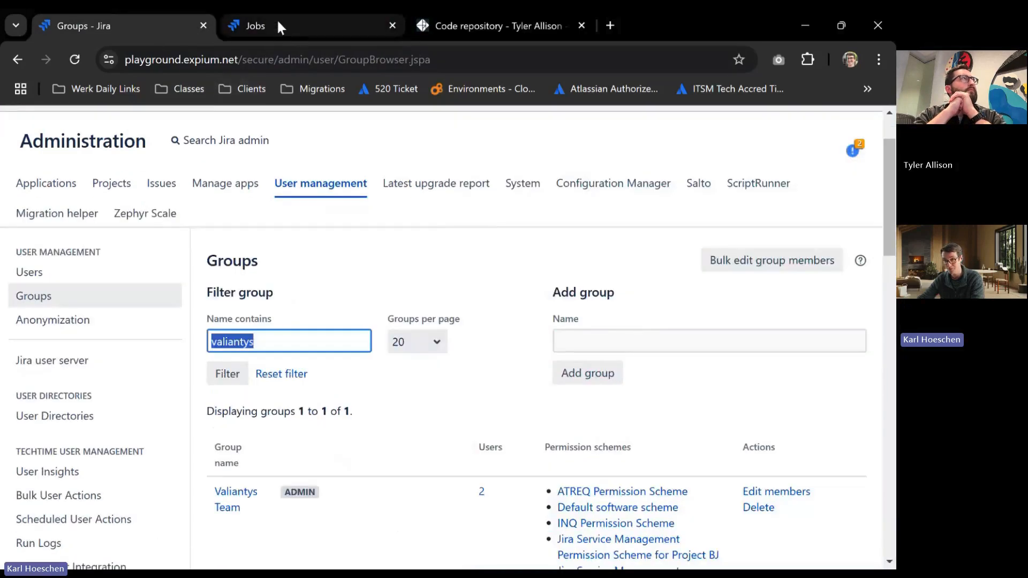
pyautogui.click(397, 135)
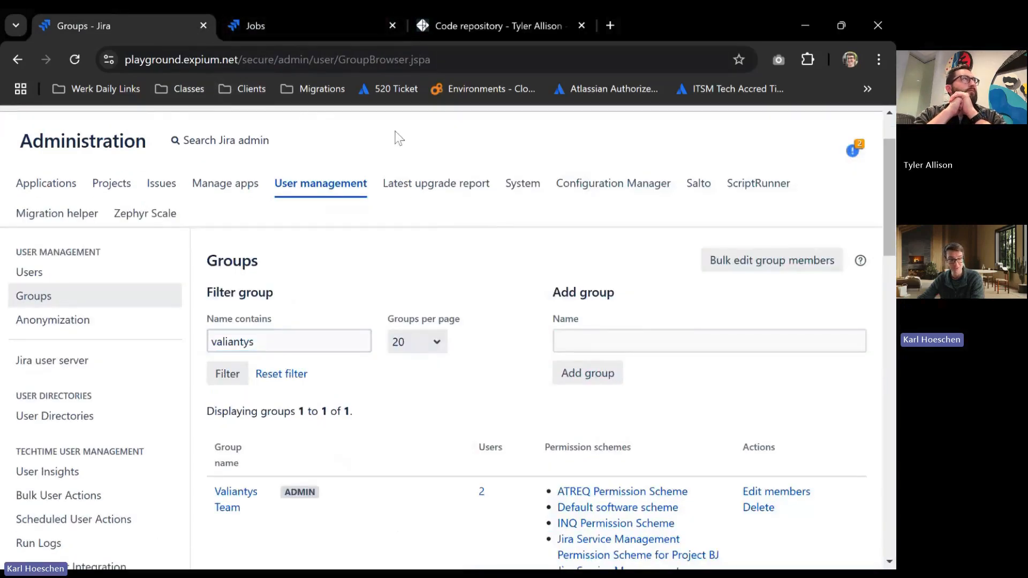
pyautogui.click(767, 186)
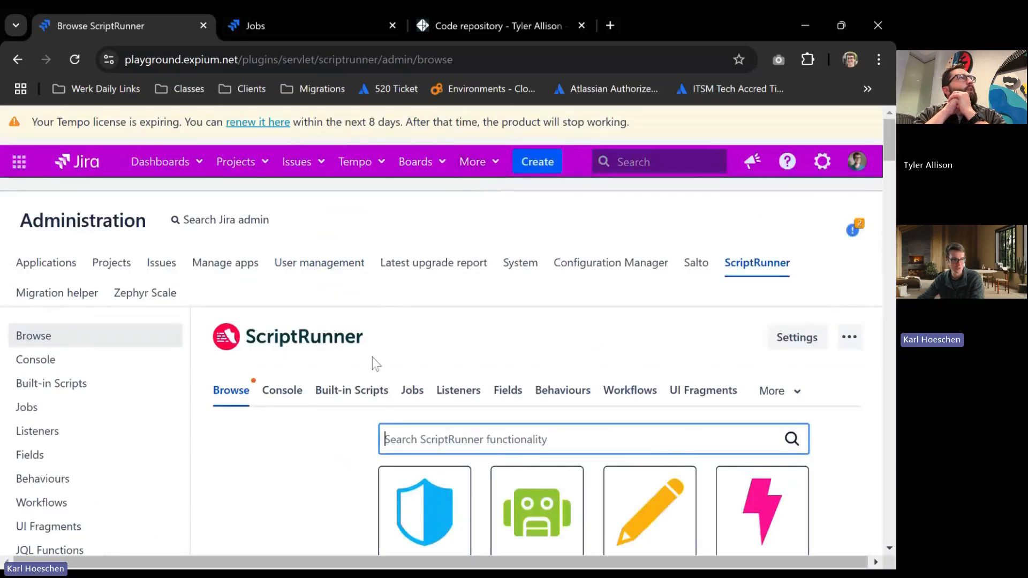
pyautogui.click(413, 391)
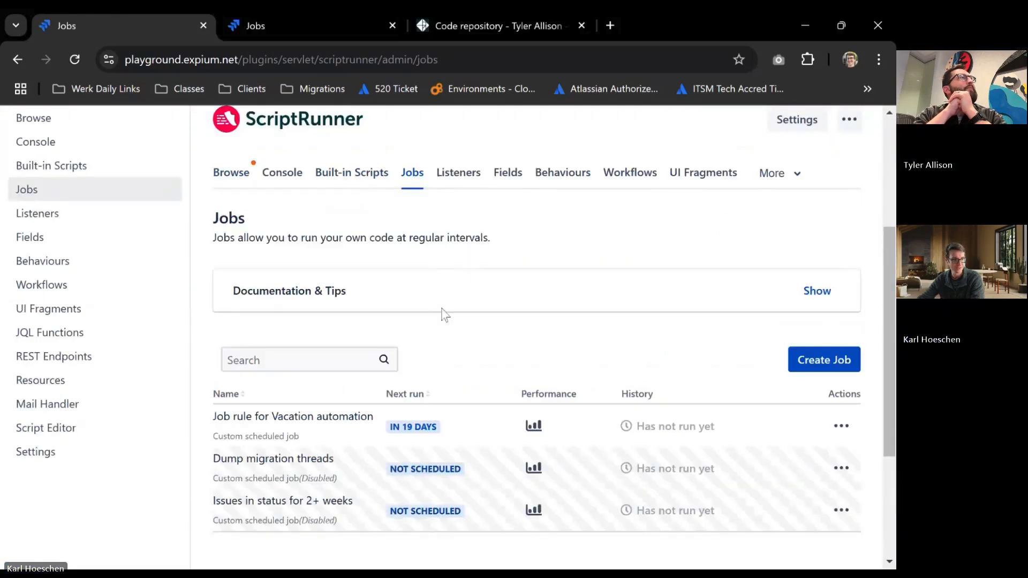
pyautogui.click(824, 360)
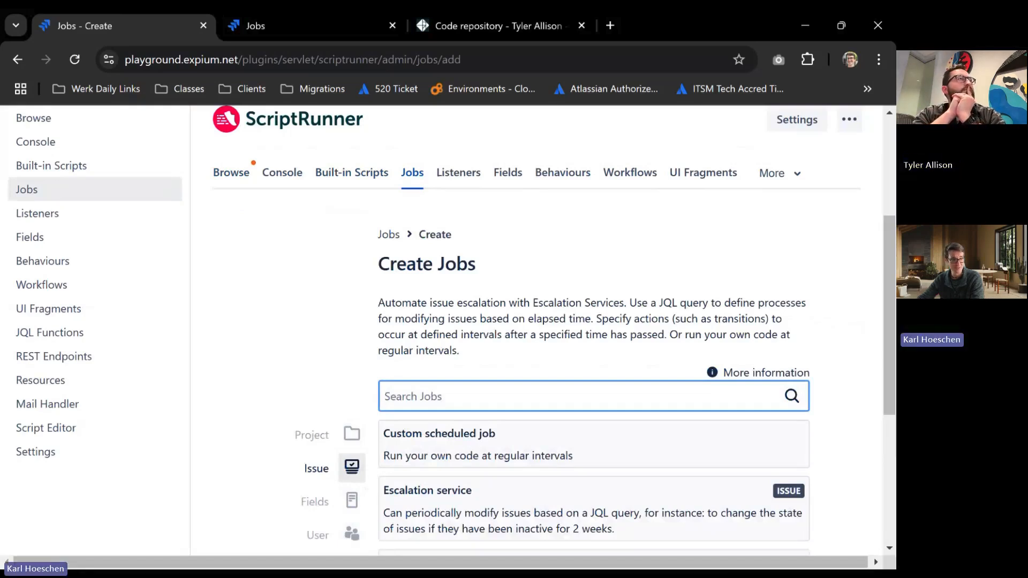
# Check the running script's console progress, return to job creation and choose the Issue Archiving Job.
pyautogui.click(318, 26)
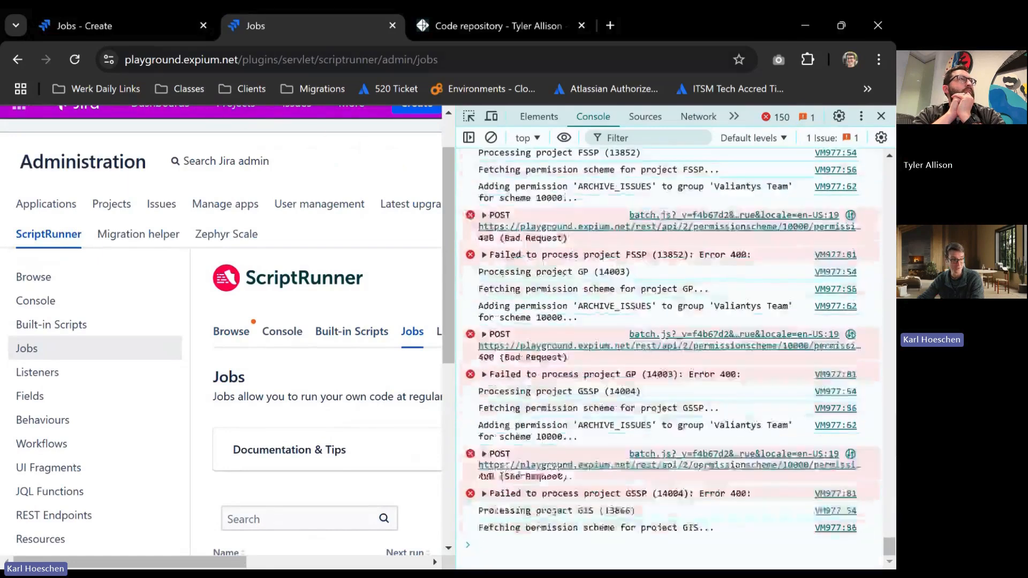
pyautogui.click(123, 29)
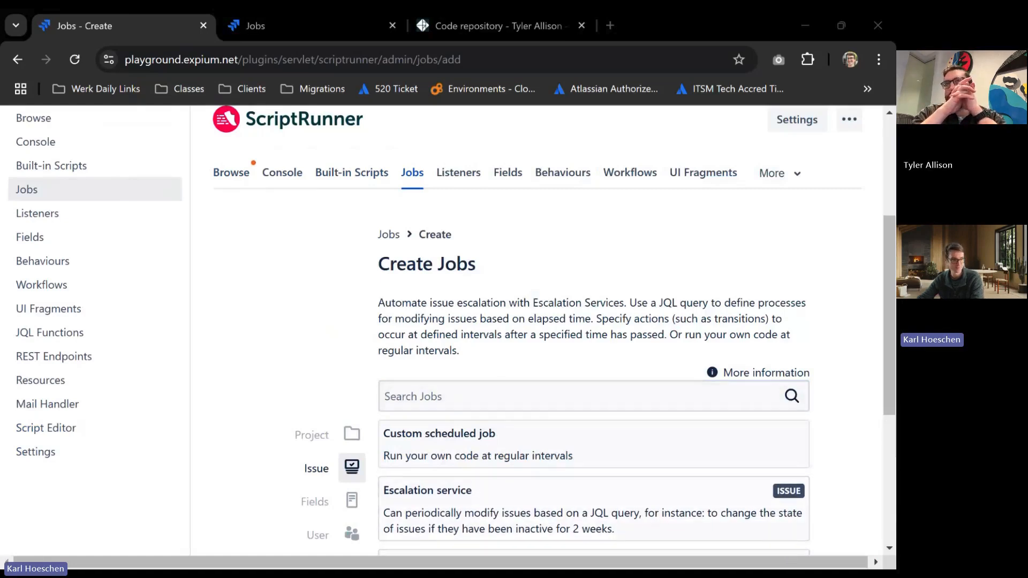
pyautogui.scroll(-3, 300, 295)
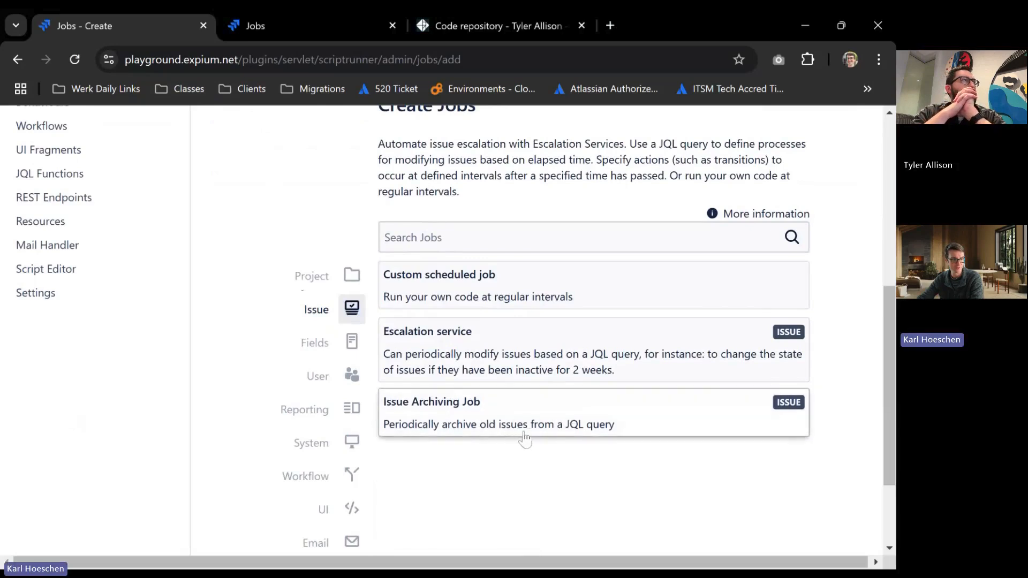
pyautogui.click(554, 431)
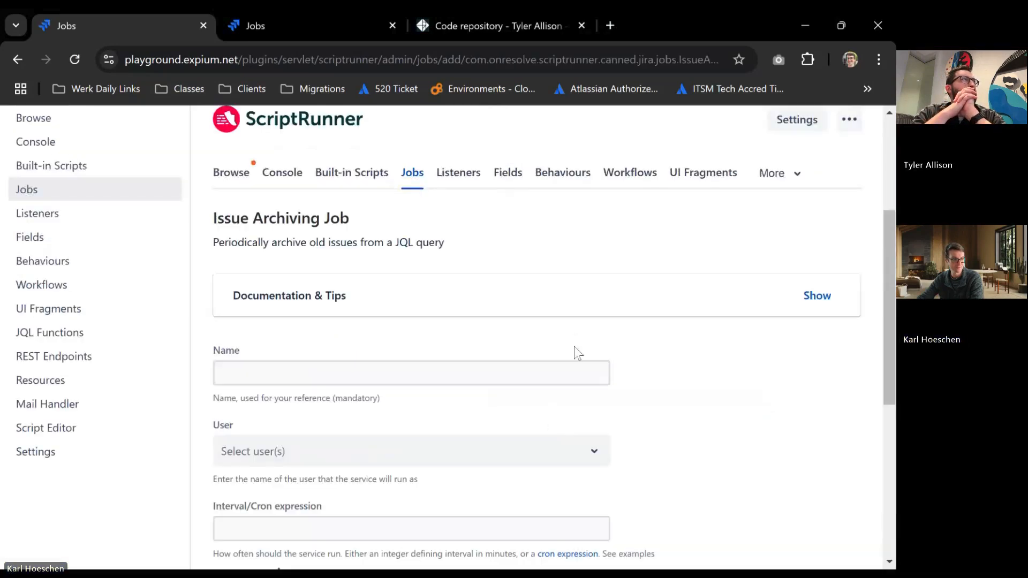
# Name the new issue archiving job "Playground cleanup".
pyautogui.click(573, 373)
pyautogui.write('Playground cleanup')
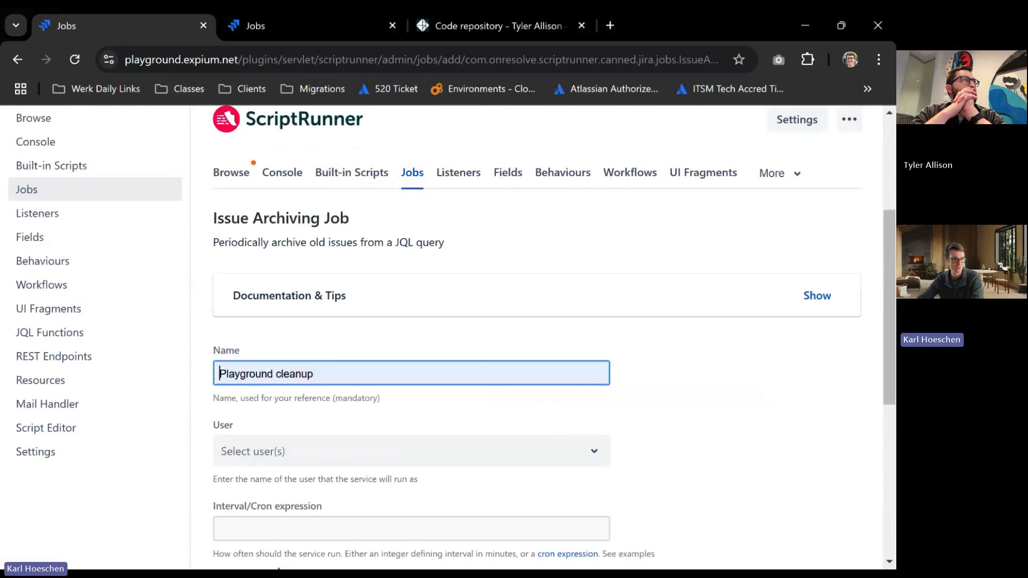
pyautogui.click(696, 388)
pyautogui.scroll(-2, 691, 383)
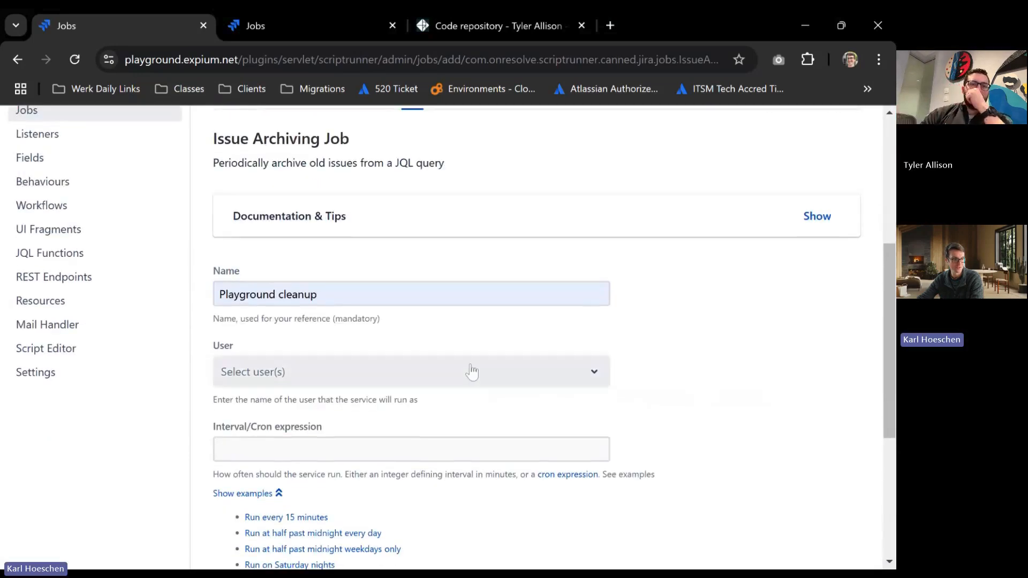
# Set the administrator's own user account as the job's run-as user and schedule it to run on Saturday nights.
pyautogui.click(472, 371)
pyautogui.write('karl')
pyautogui.press('Return')
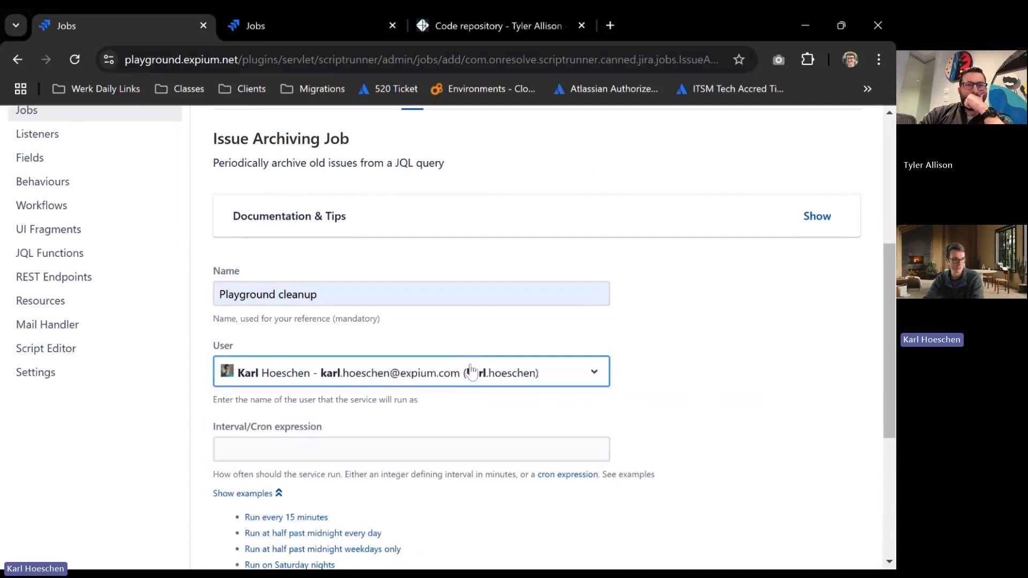
pyautogui.scroll(-3, 621, 390)
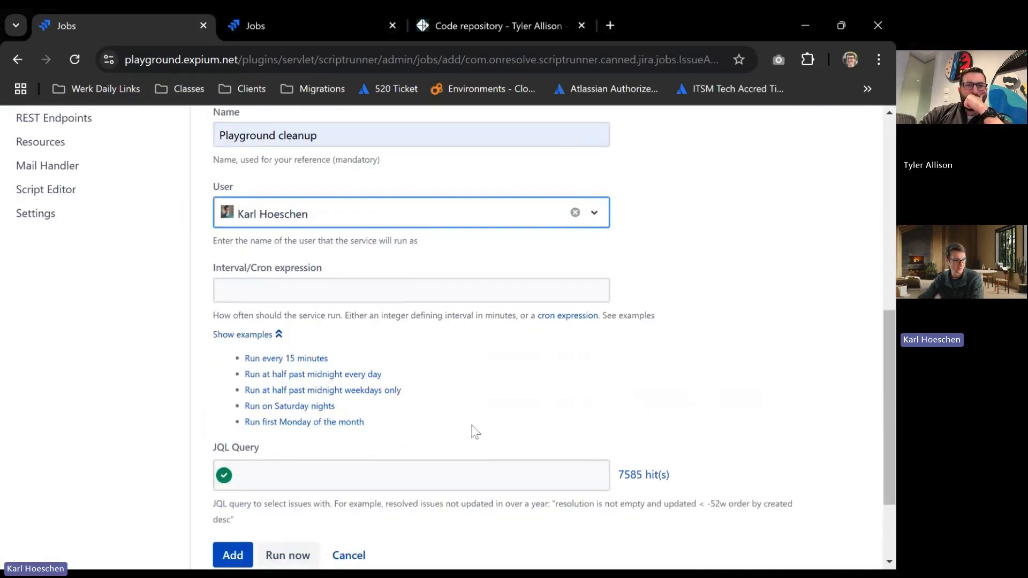
pyautogui.click(279, 407)
# Set the job's JQL query to "updated<=-365d and not issuetype = Sub-task" and review its two clauses.
pyautogui.click(375, 475)
pyautogui.write('updated<=-365d and not issuetype = Sub-task')
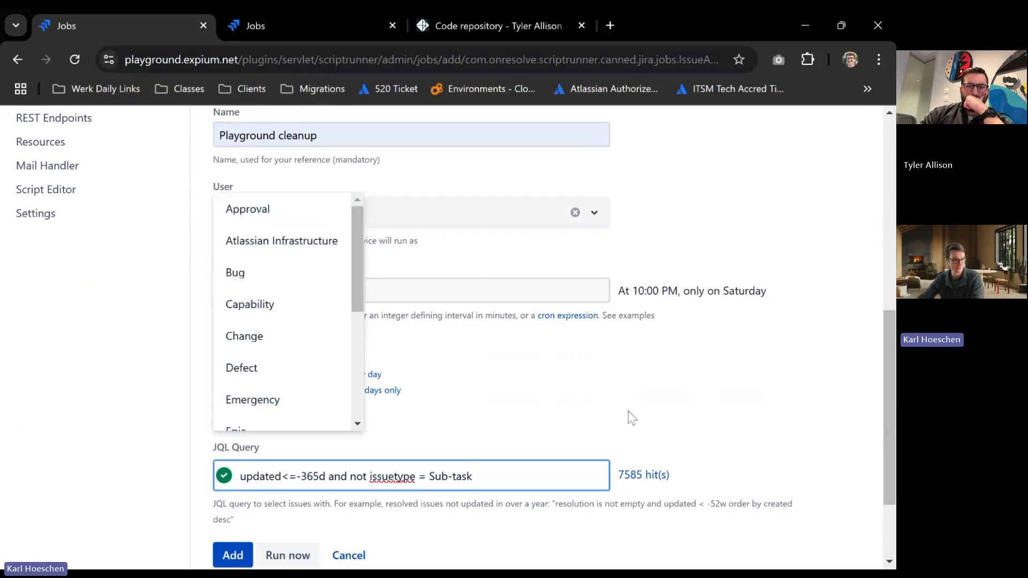
pyautogui.click(707, 403)
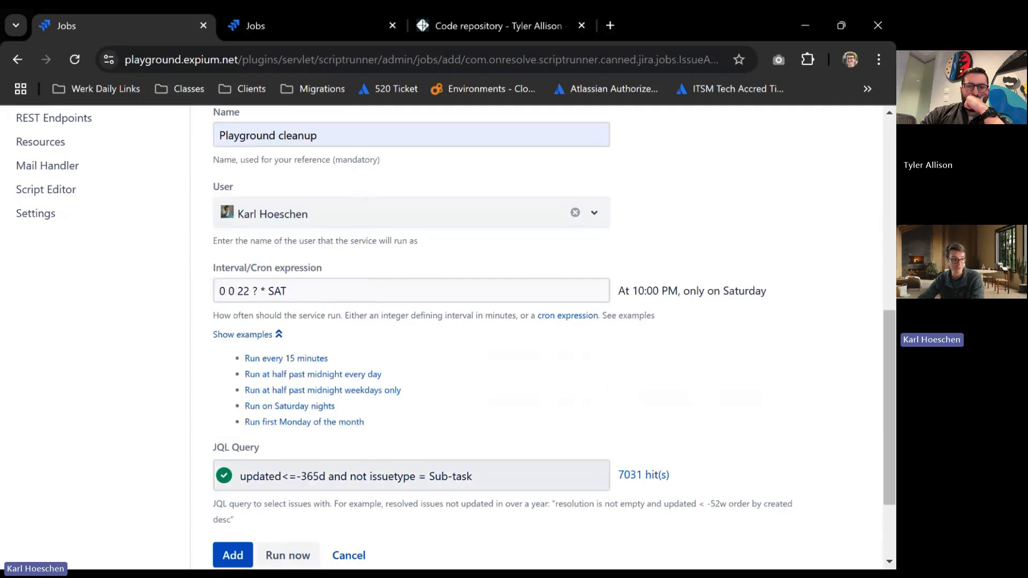
pyautogui.moveTo(473, 476); pyautogui.dragTo(329, 476)
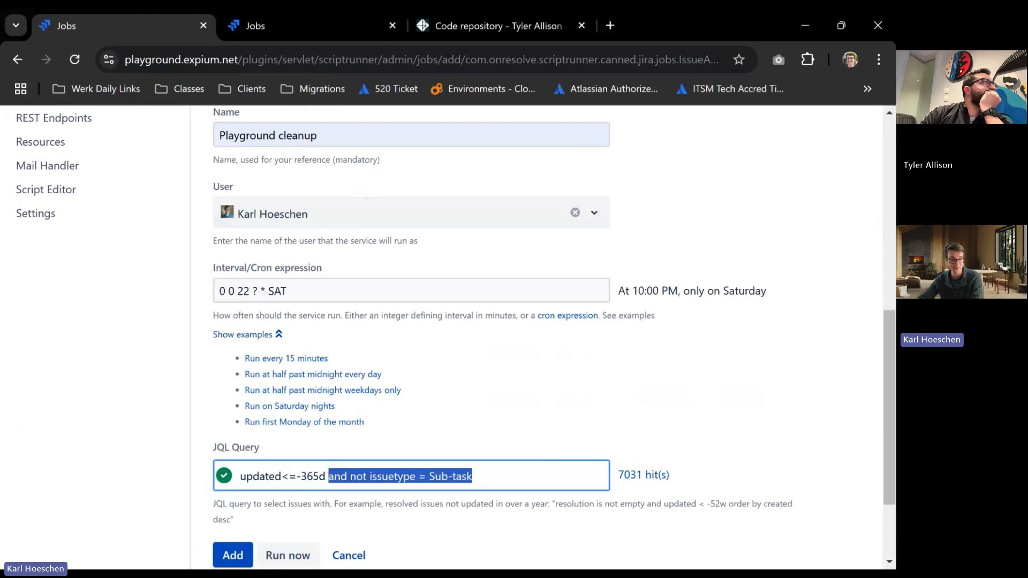
pyautogui.moveTo(326, 476); pyautogui.dragTo(240, 476)
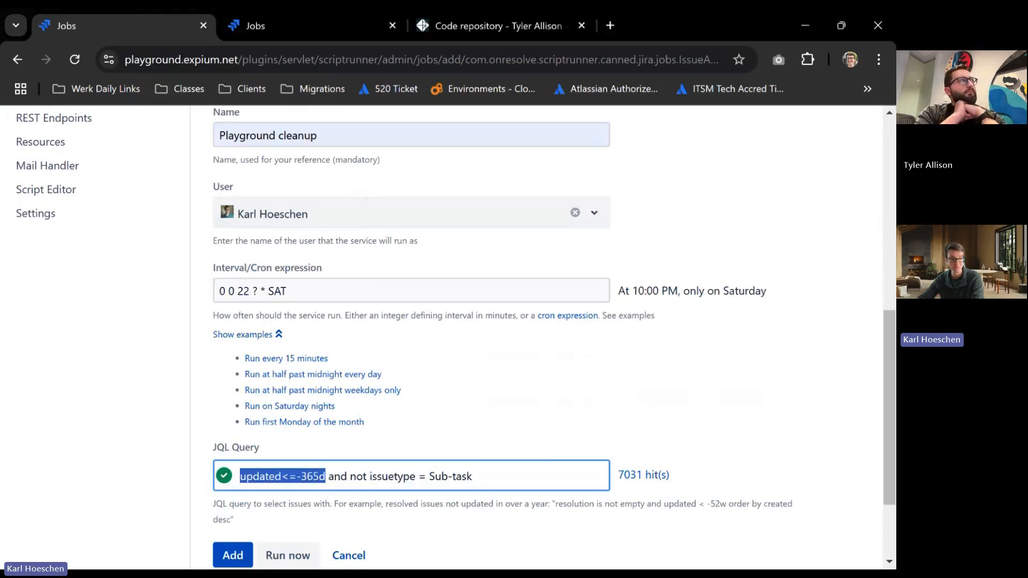
pyautogui.click(773, 432)
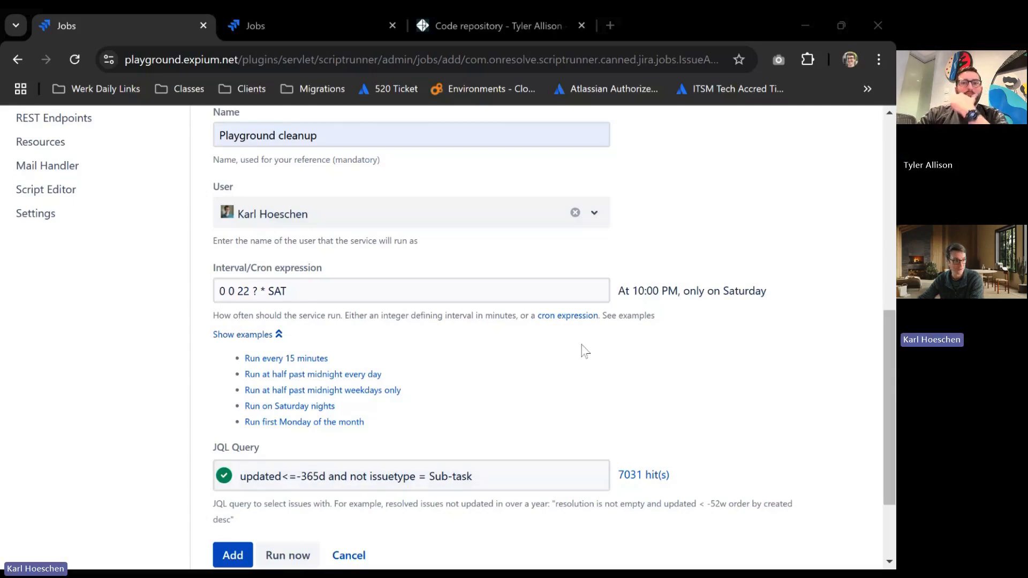
# Check the permission script's console progress, then collapse its source on the Code repository page and look over the other scripts.
pyautogui.click(313, 27)
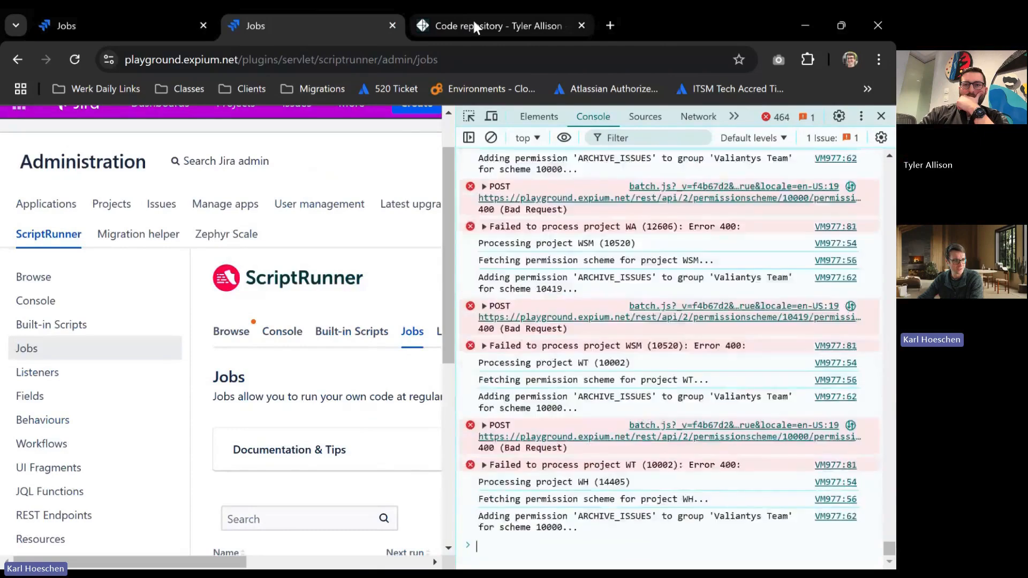
pyautogui.click(472, 18)
pyautogui.scroll(15, 541, 441)
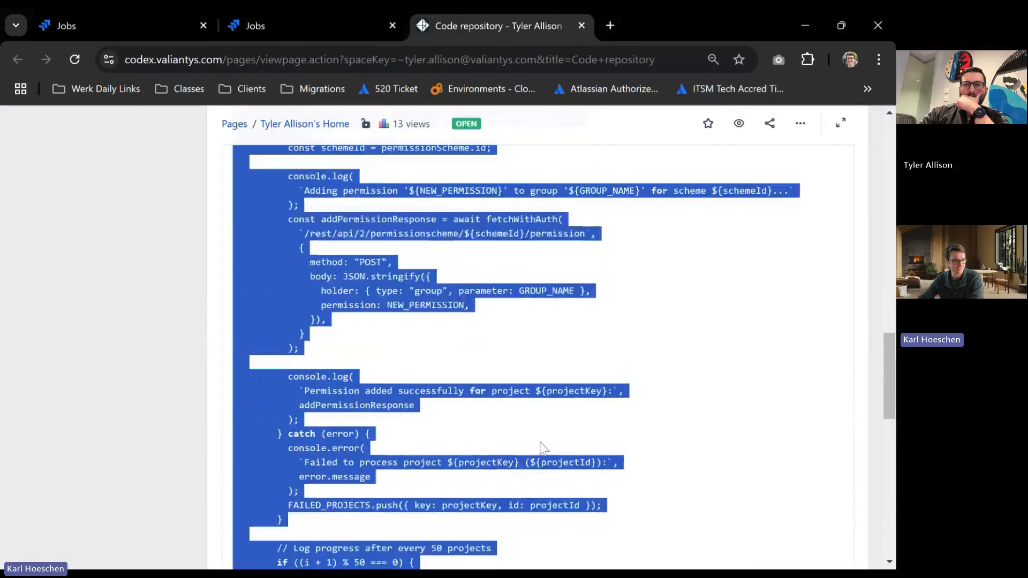
pyautogui.scroll(5, 544, 439)
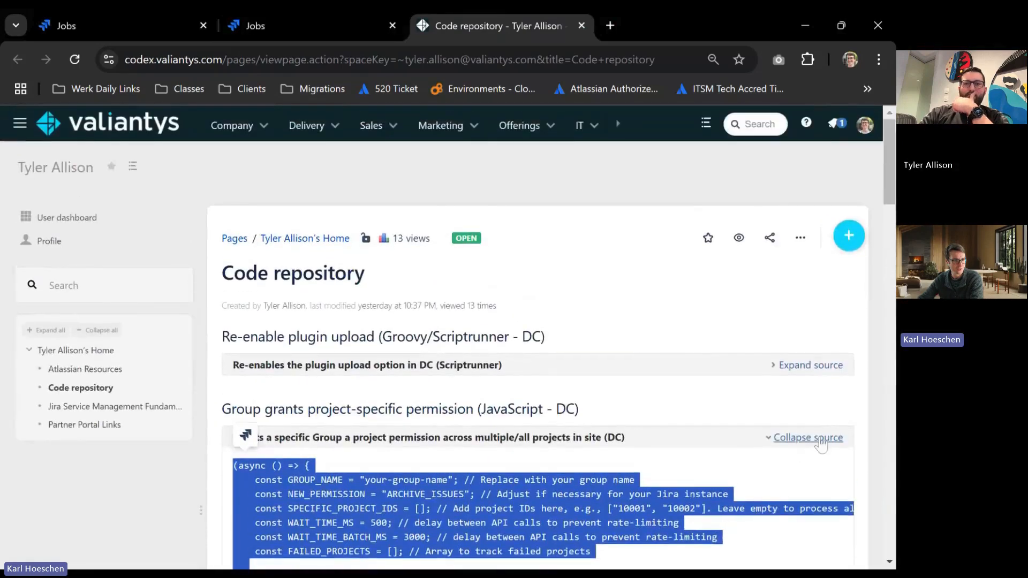
pyautogui.click(814, 437)
pyautogui.scroll(-5, 658, 374)
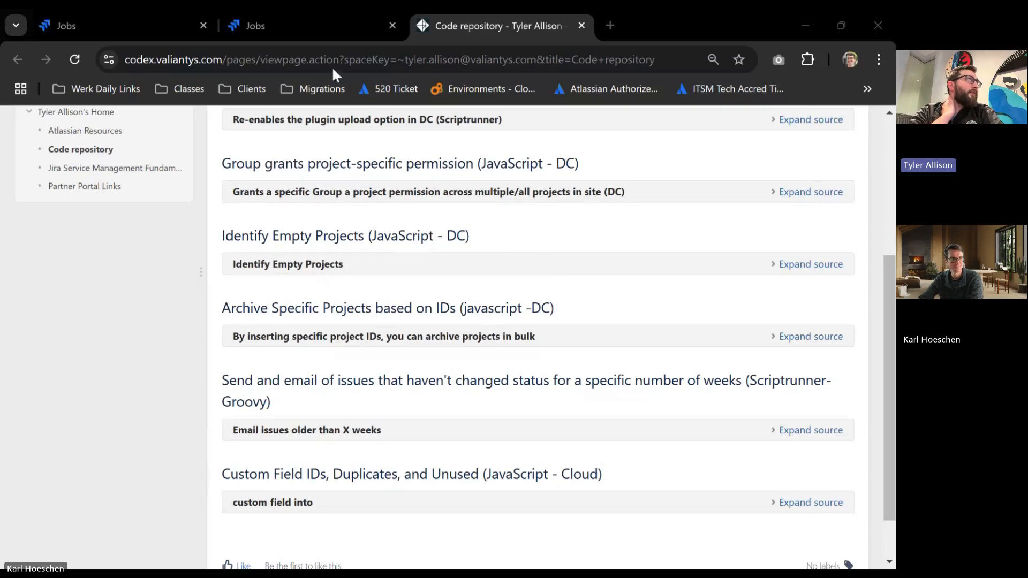
# Check the permission script's console output, close the developer console and return to the archiving job form.
pyautogui.click(310, 27)
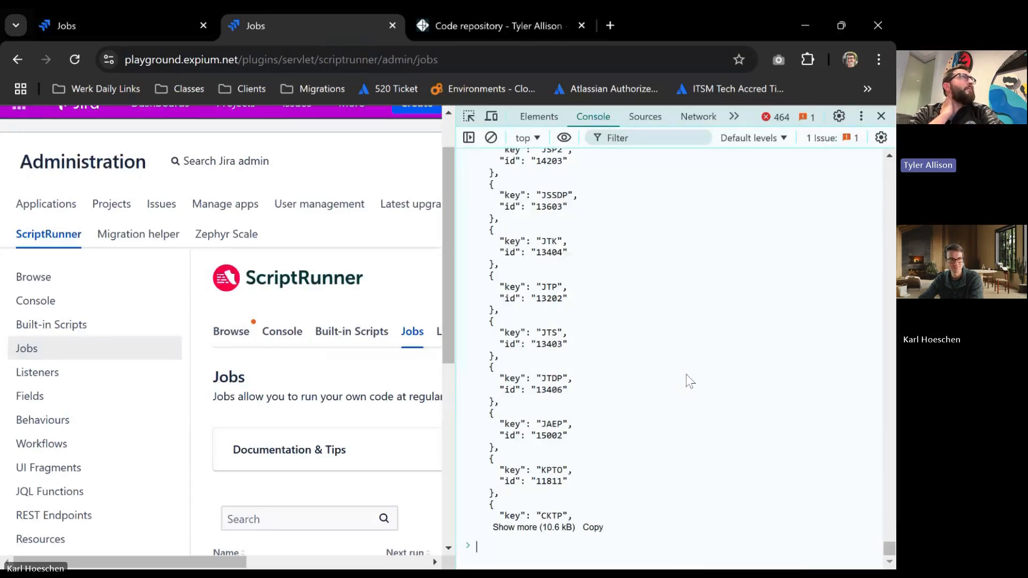
pyautogui.click(882, 117)
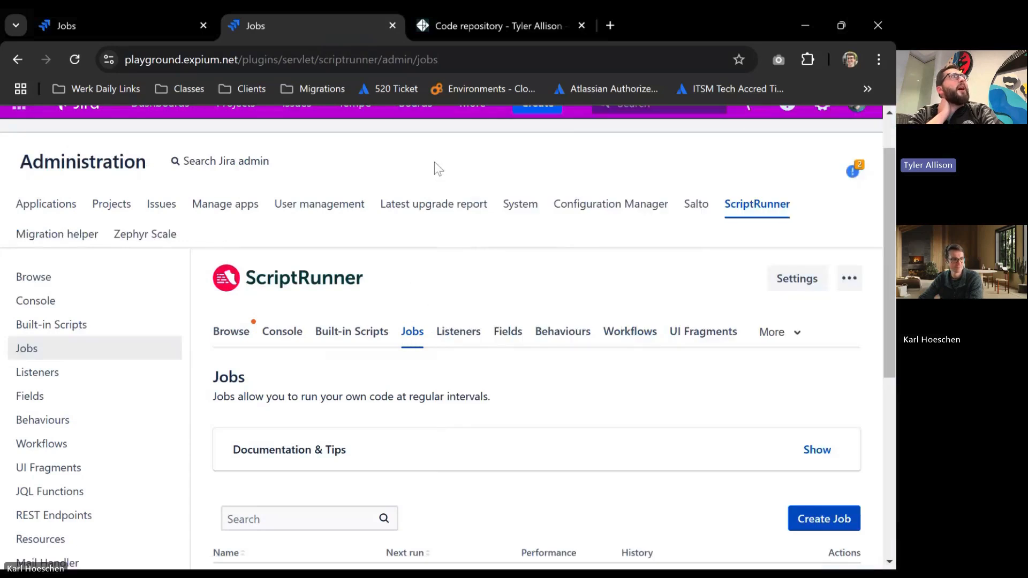
pyautogui.click(161, 28)
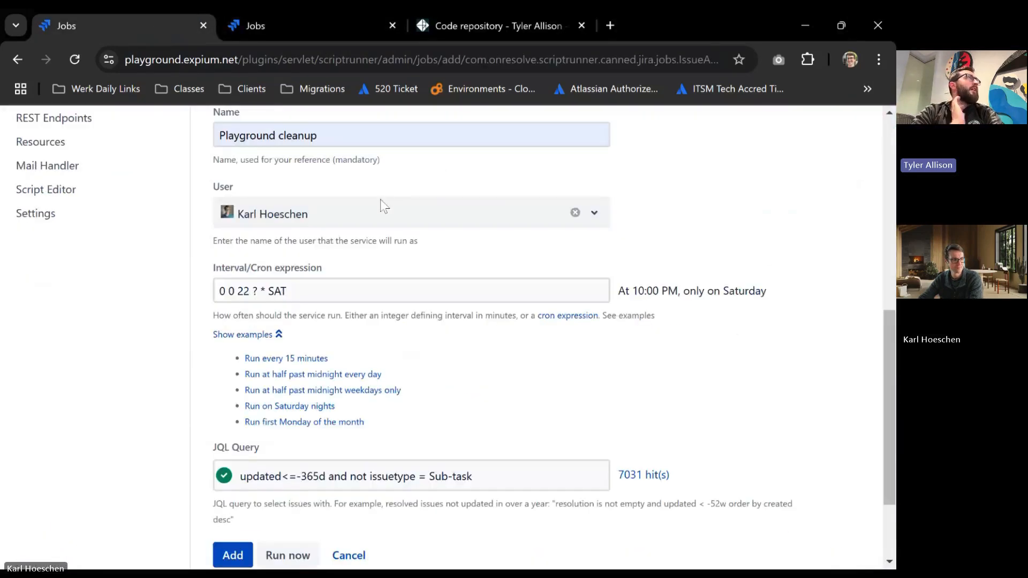
# Review the archiving job's Saturday-night schedule and JQL query, and run the job immediately.
pyautogui.scroll(-3, 672, 337)
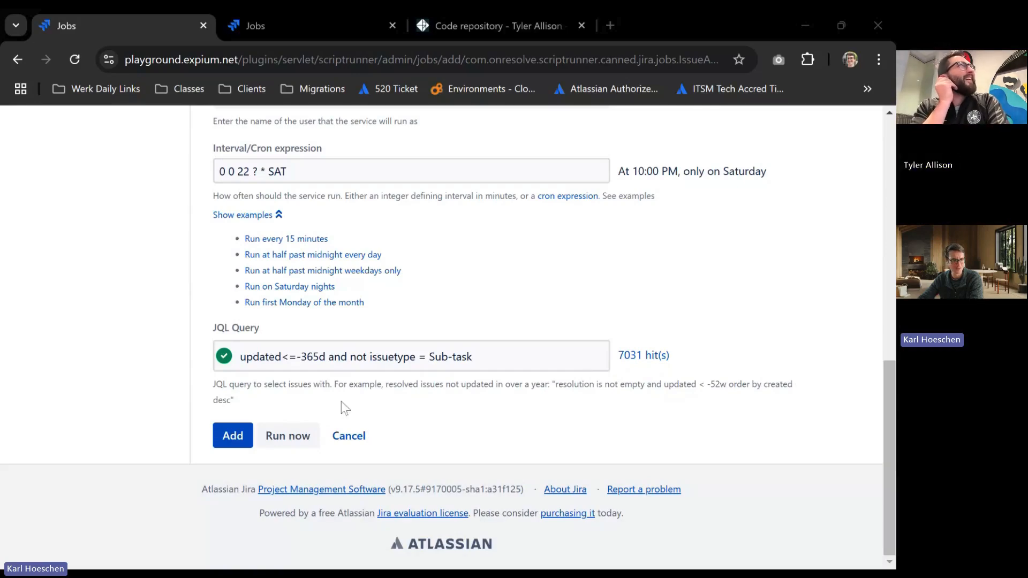
pyautogui.click(293, 442)
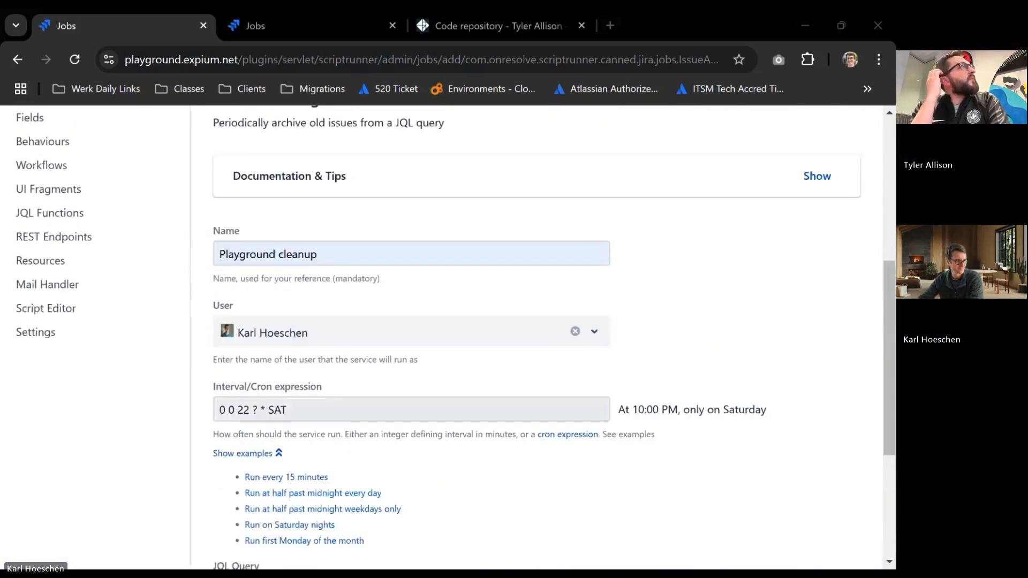
pyautogui.scroll(-3, 536, 337)
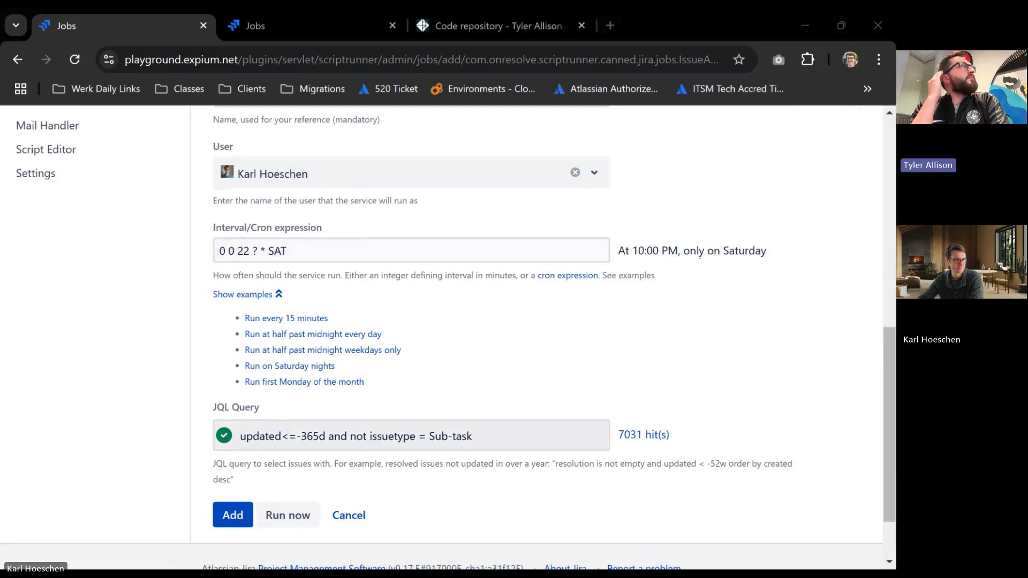
pyautogui.click(336, 33)
pyautogui.click(160, 28)
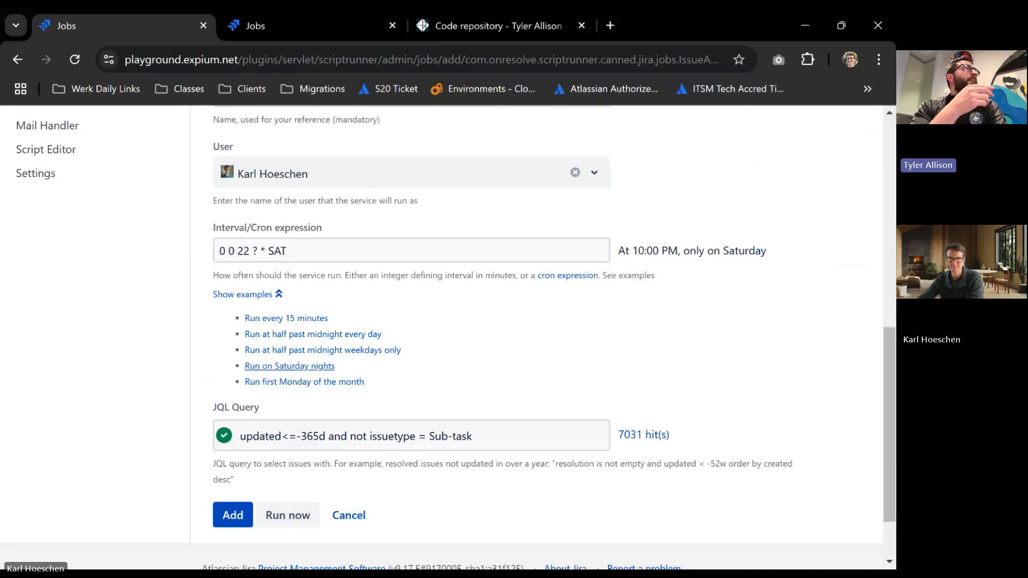
pyautogui.moveTo(347, 369); pyautogui.dragTo(243, 370)
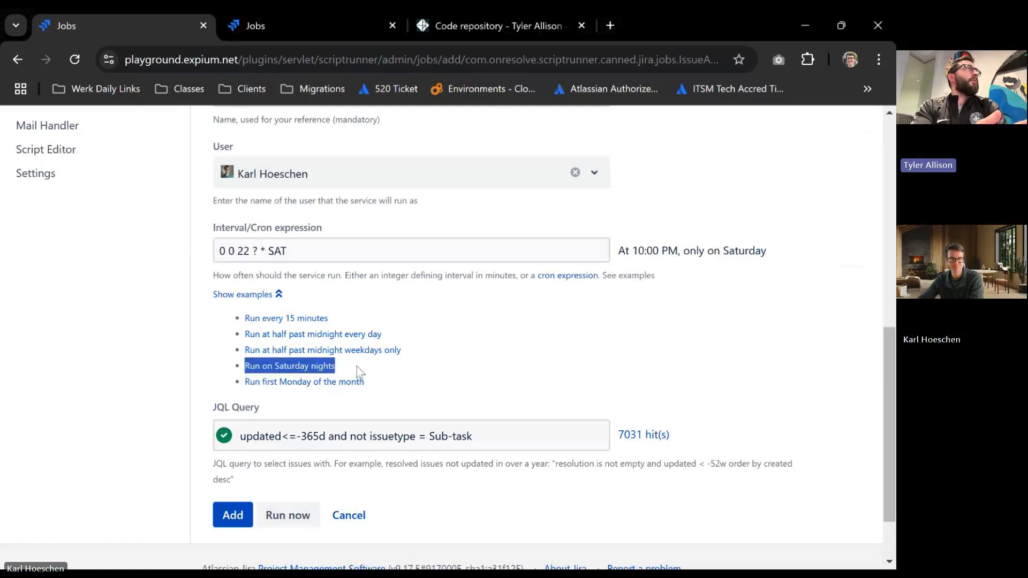
pyautogui.click(357, 368)
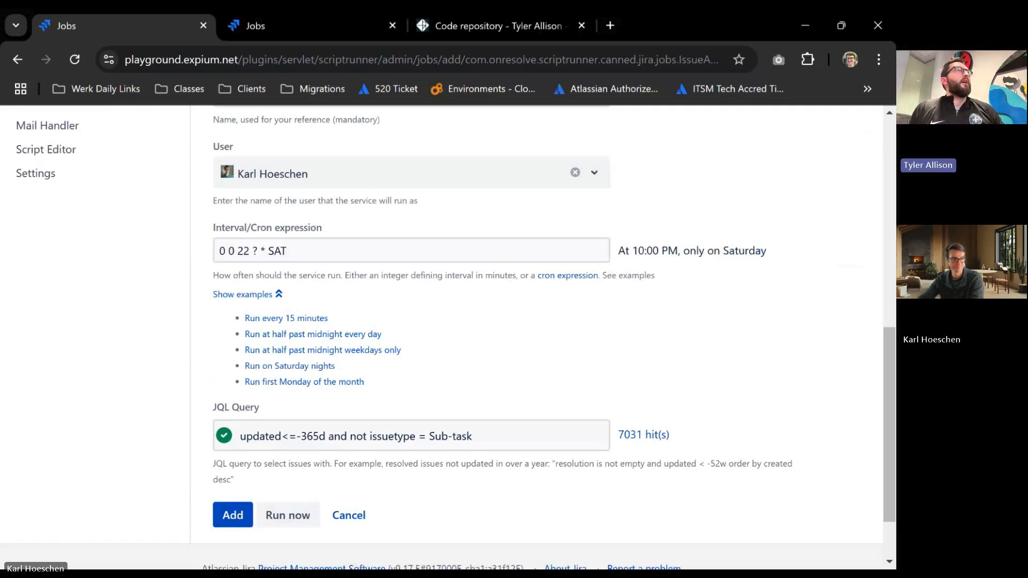
pyautogui.click(300, 519)
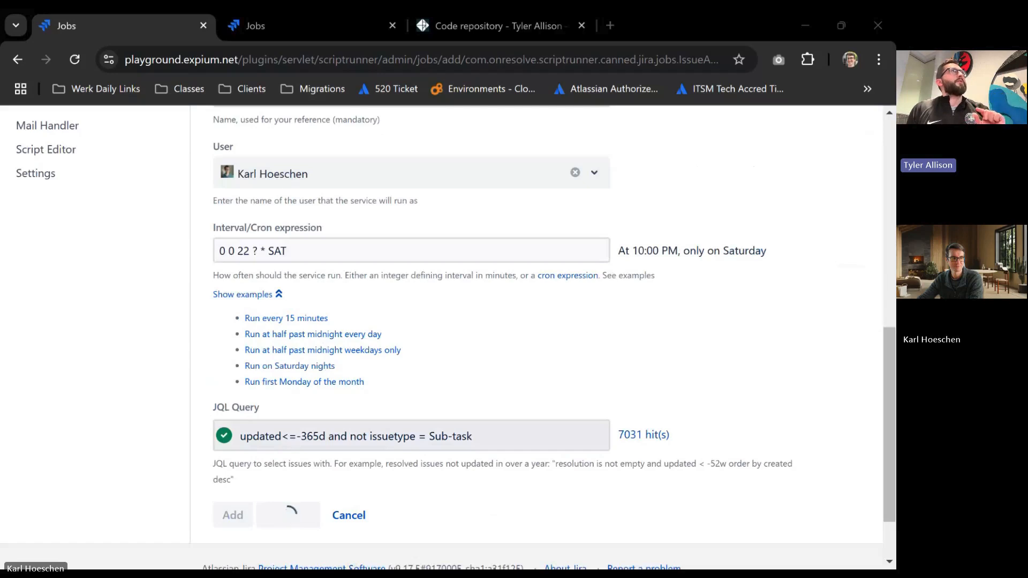
# Copy the job's JQL query and run it in the Jira issue search: "updated<=-365d and not issuetype = Sub-task".
pyautogui.tripleClick(460, 436)
pyautogui.hotkey('ctrl', 'c')
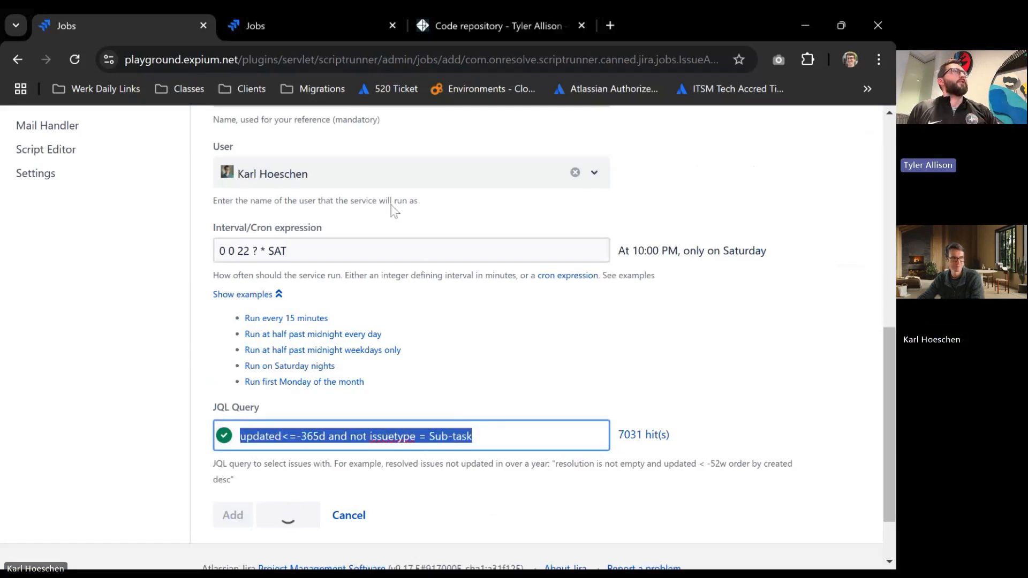
pyautogui.click(325, 31)
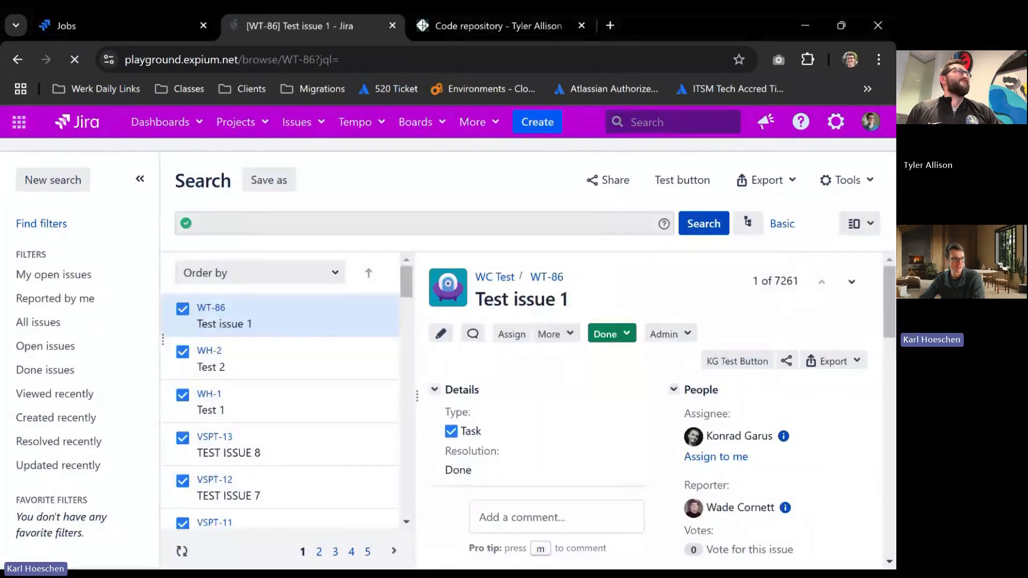
pyautogui.click(358, 223)
pyautogui.hotkey('ctrl', 'v')
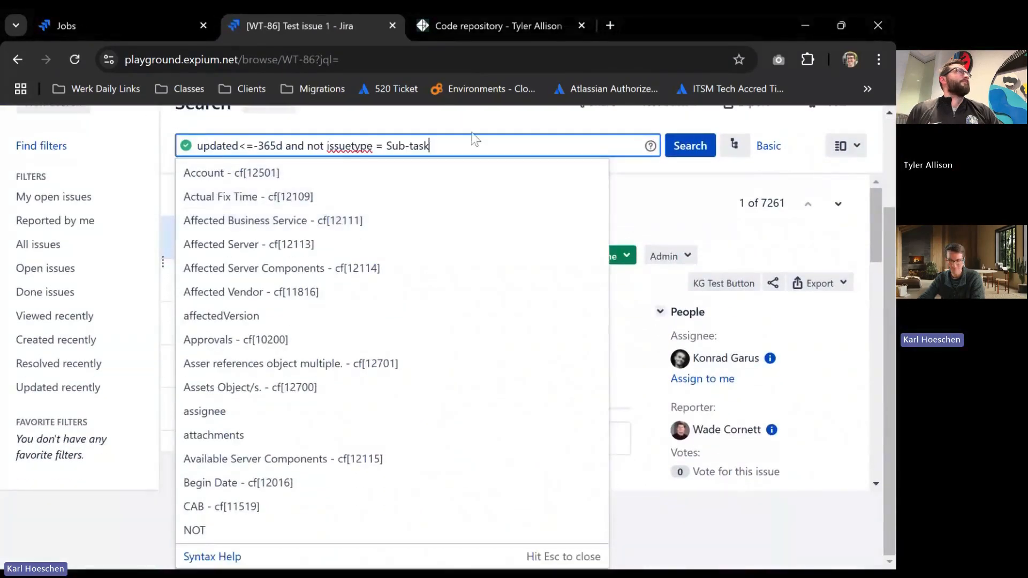
pyautogui.press('Return')
# Check the matching issue count and rerun the search several times to track archiving progress, dismissing the archiving tip.
pyautogui.moveTo(786, 280); pyautogui.dragTo(760, 280)
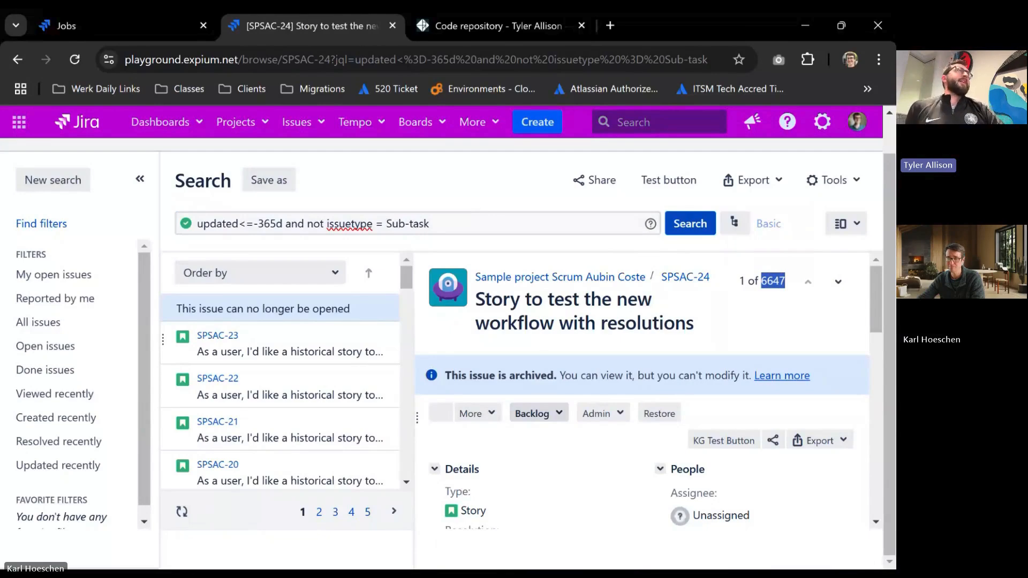
pyautogui.click(474, 202)
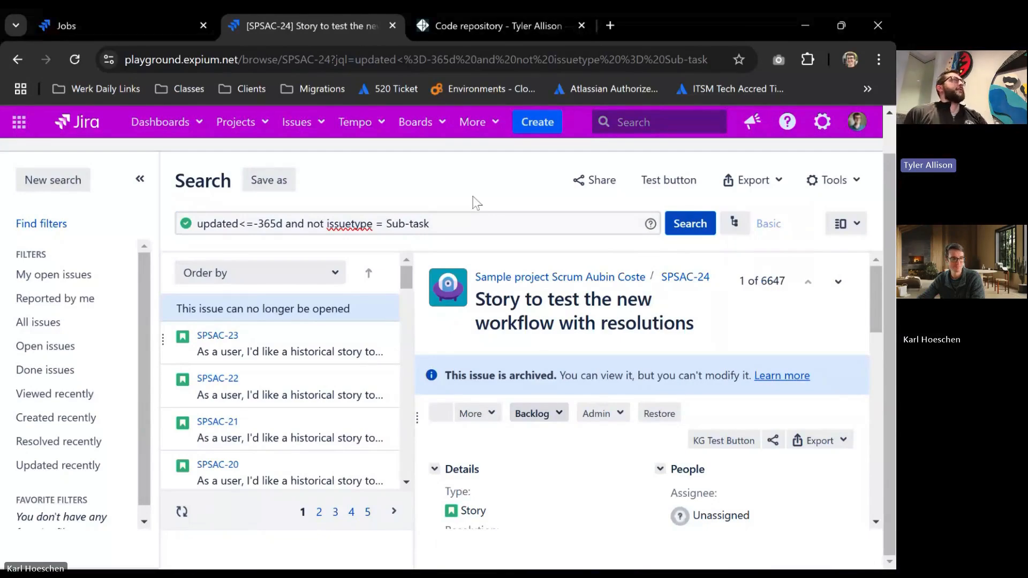
pyautogui.click(690, 224)
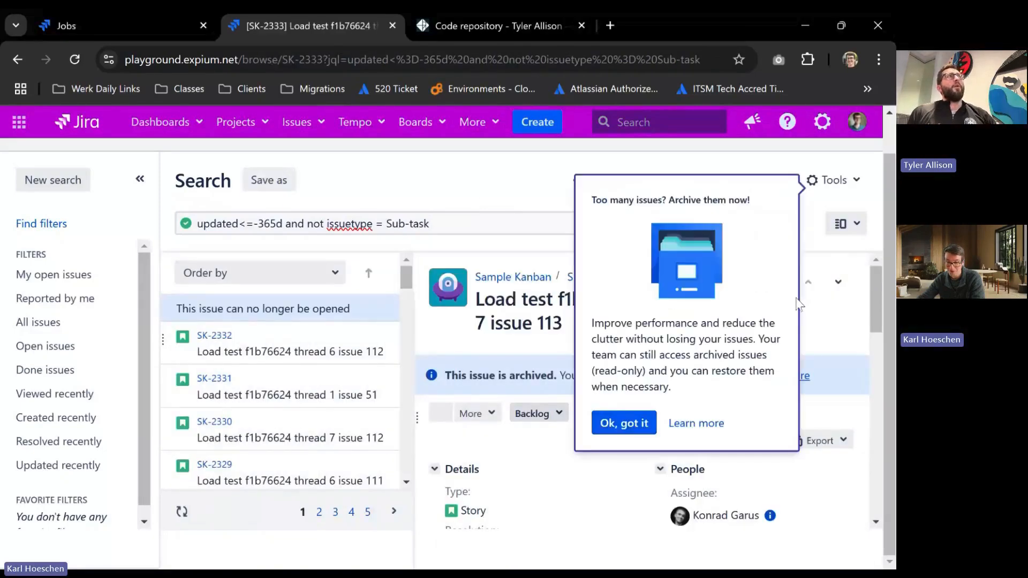
pyautogui.click(632, 420)
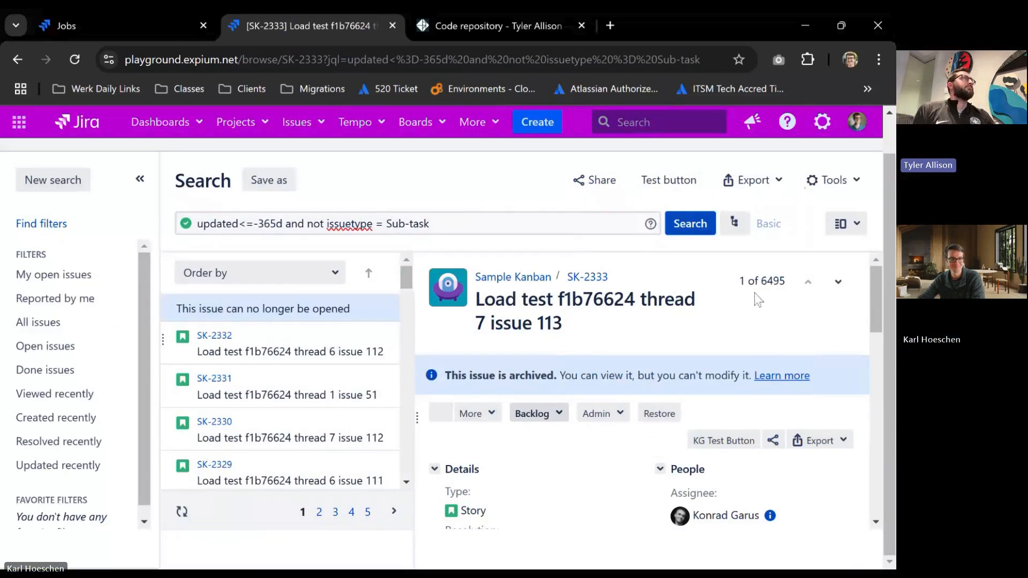
pyautogui.click(690, 236)
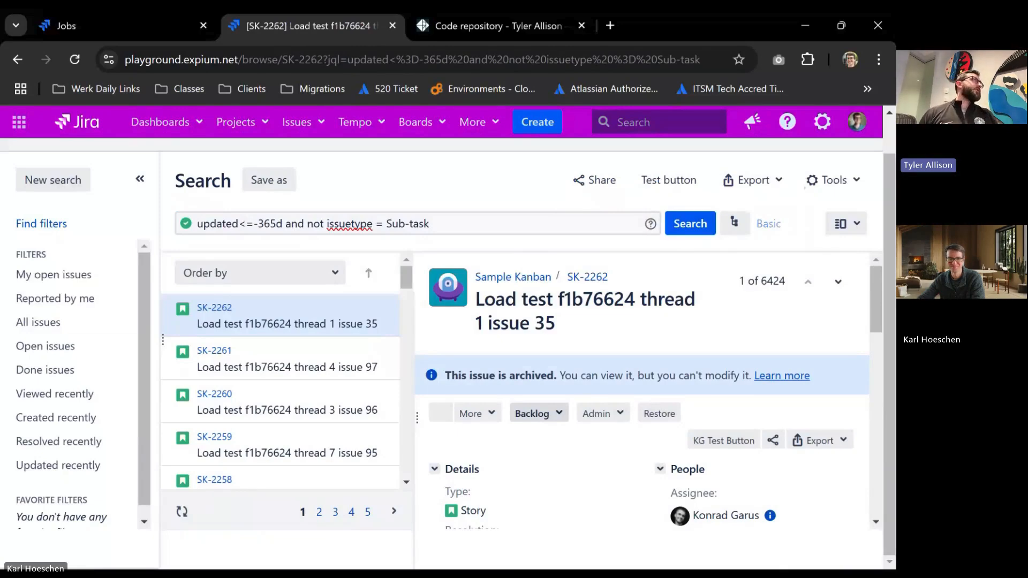
pyautogui.click(672, 230)
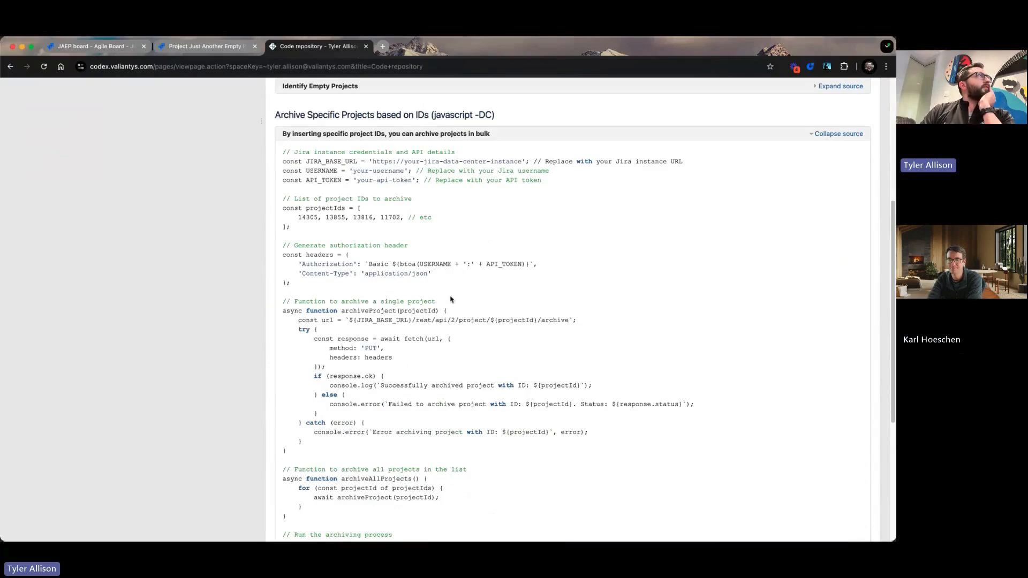
# On the Code repository page, collapse the project-archiving script and expand the Identify Empty Projects source to examine its code.
pyautogui.scroll(2, 450, 299)
pyautogui.scroll(1, 428, 198)
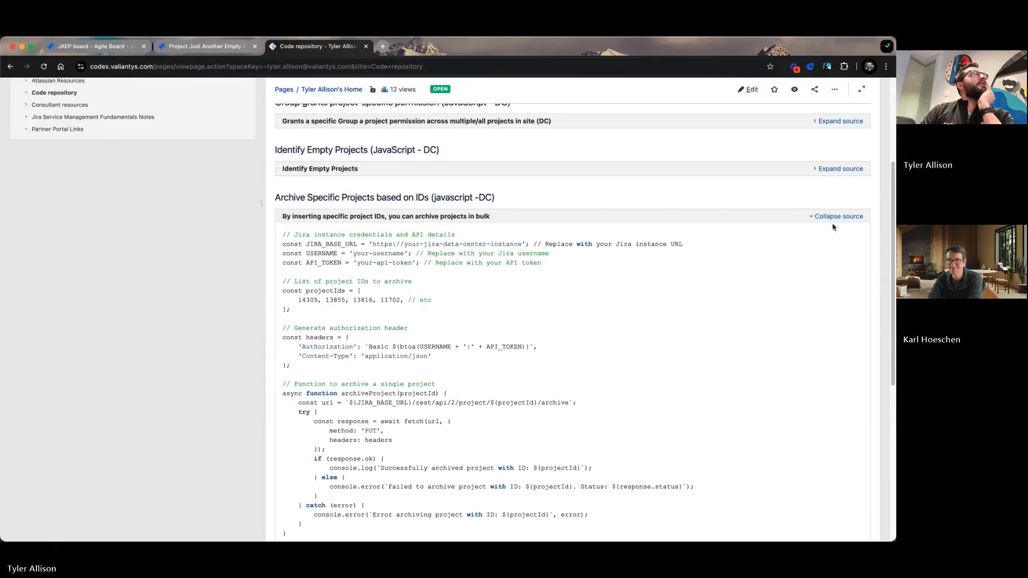
pyautogui.click(851, 217)
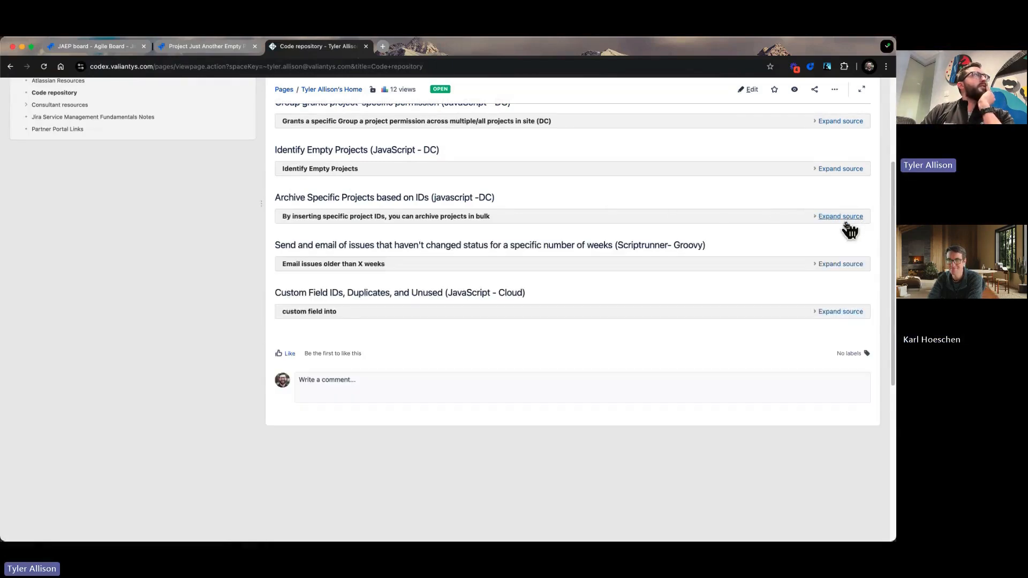
pyautogui.scroll(5, 835, 230)
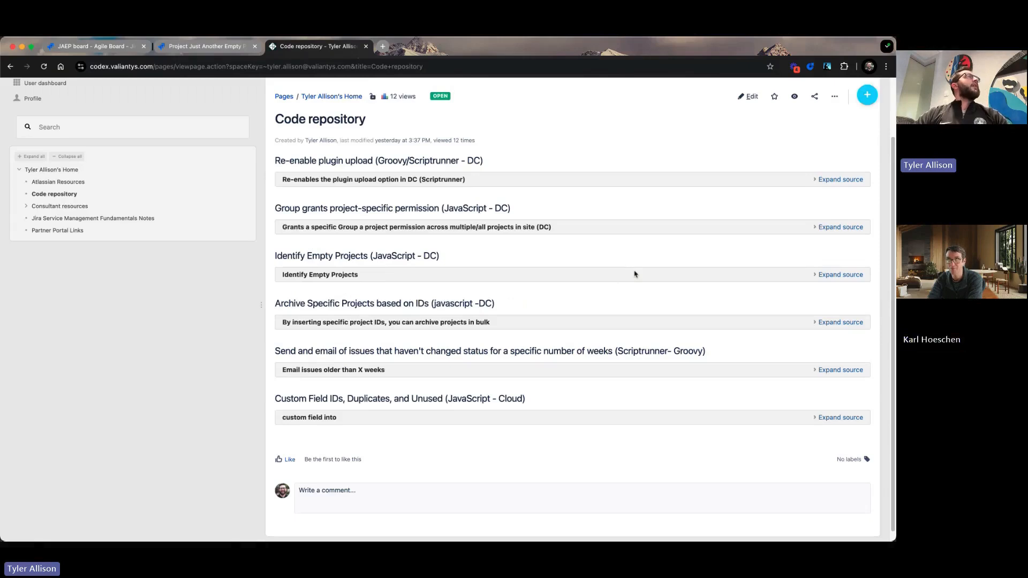
pyautogui.click(841, 275)
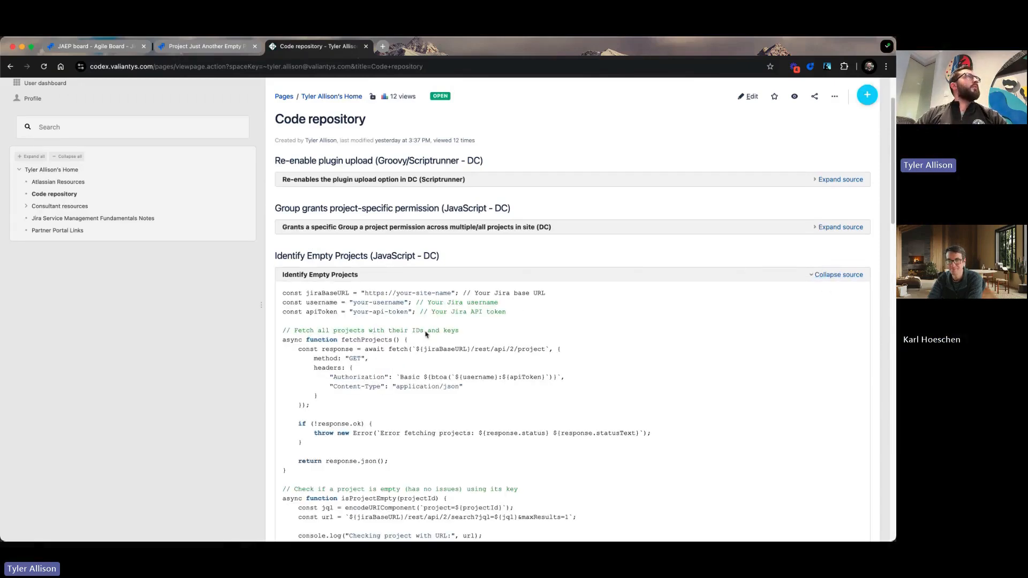
pyautogui.scroll(-15, 425, 334)
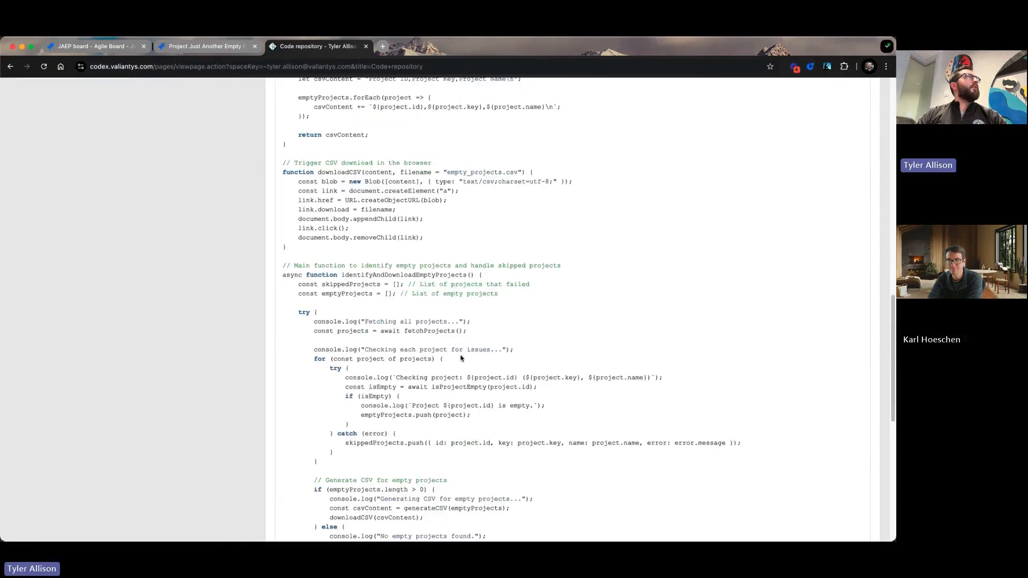
# Copy the entire Identify Empty Projects script from the Code repository page.
pyautogui.scroll(-7, 460, 357)
pyautogui.moveTo(423, 305); pyautogui.dragTo(282, 227)
pyautogui.rightClick(303, 239)
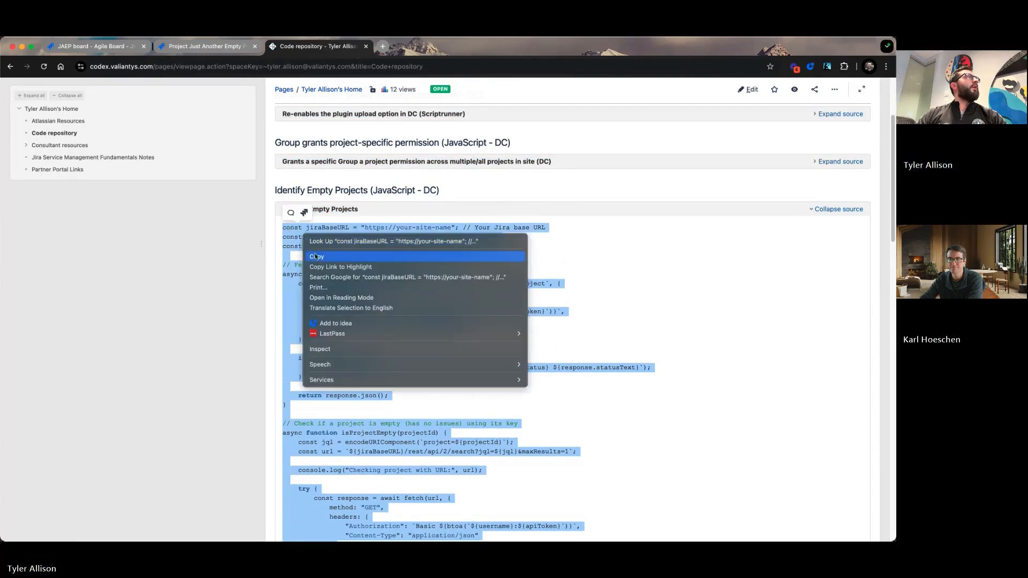
pyautogui.click(316, 256)
# Return to the Jira Kanban board and open ScriptRunner's Jobs page in the administration area to view the scheduled jobs.
pyautogui.hotkey('ctrl', 'Tab')
pyautogui.hotkey('ctrl', 'Tab')
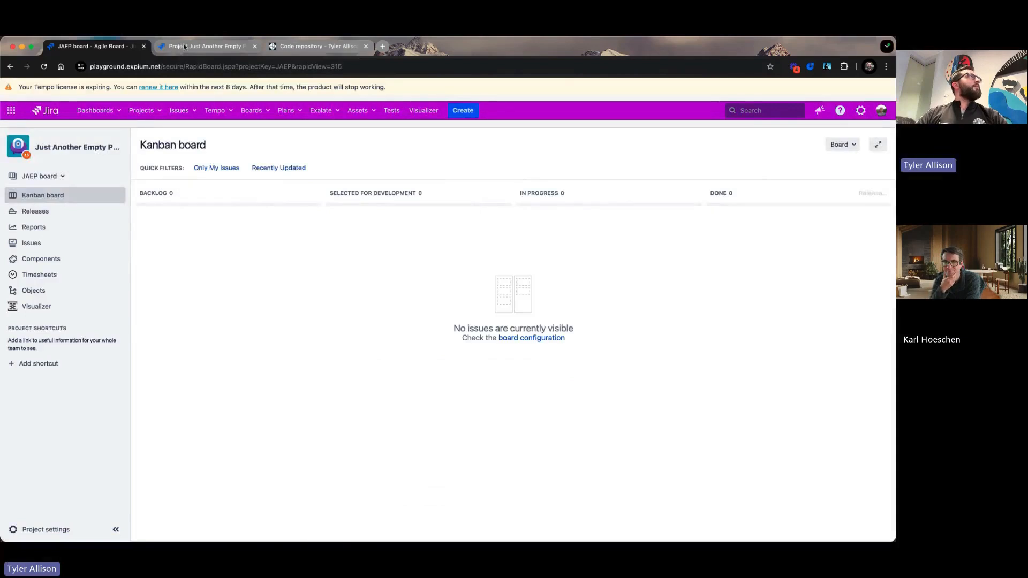
pyautogui.click(117, 47)
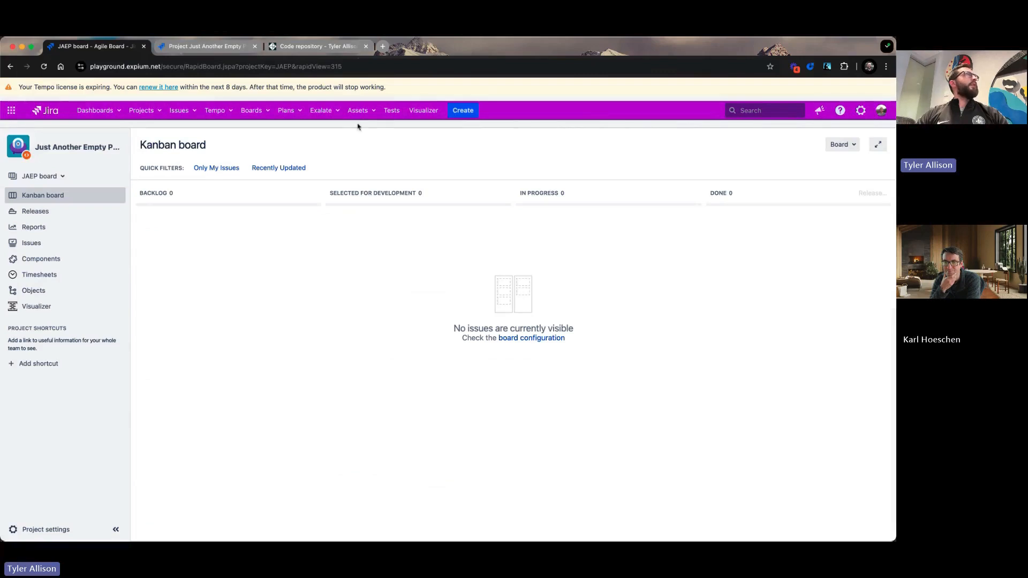
pyautogui.click(861, 113)
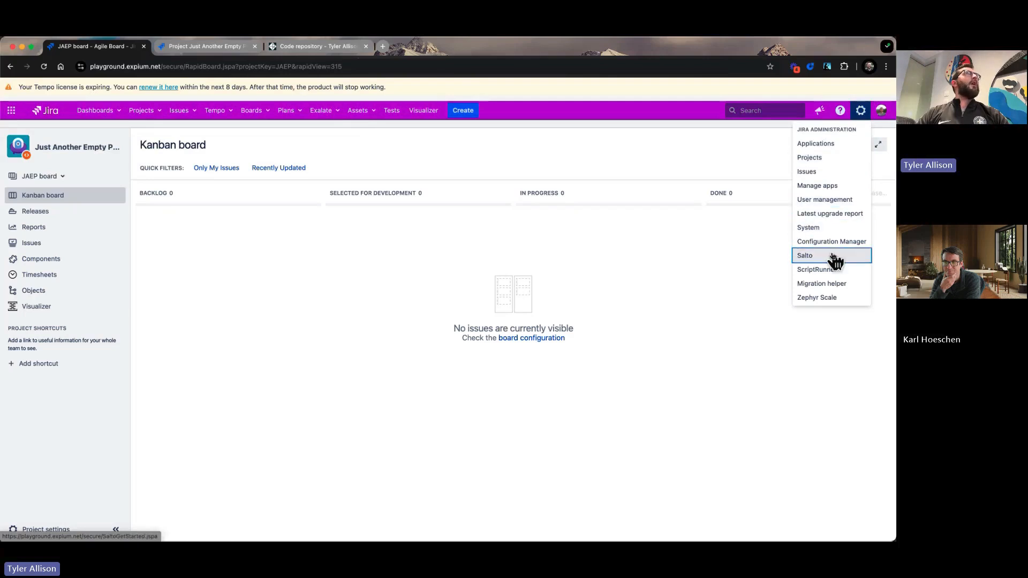
pyautogui.click(824, 273)
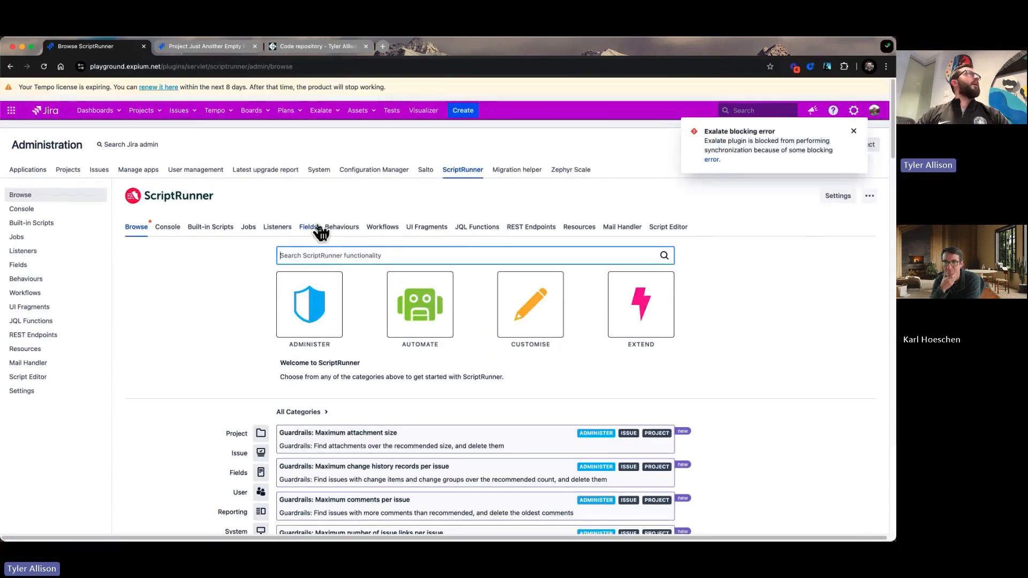
pyautogui.click(248, 228)
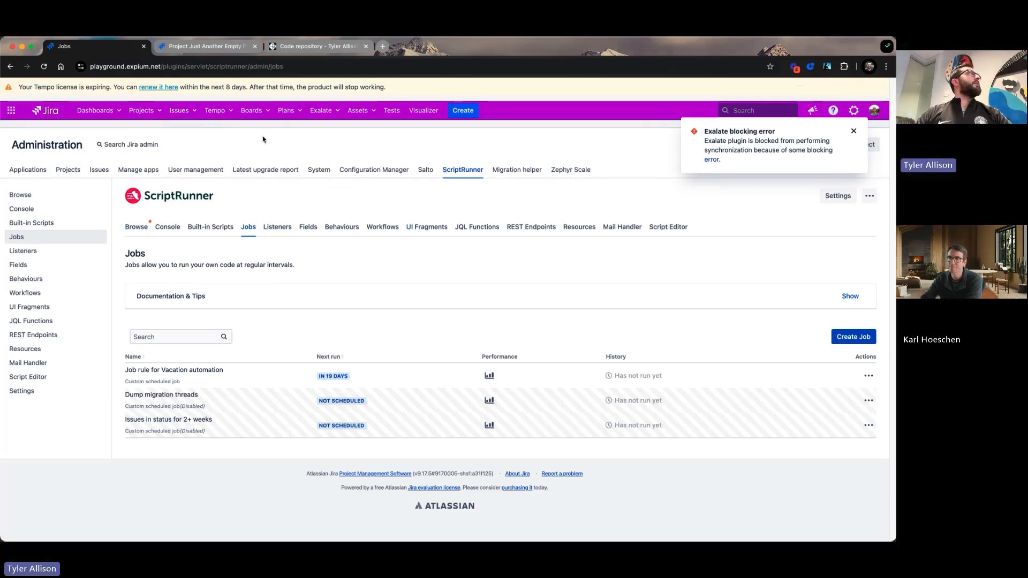
# Search Jira issues with the JQL query "updated <=-365d and not issuetype = sub-task" to check archiving progress.
pyautogui.click(179, 111)
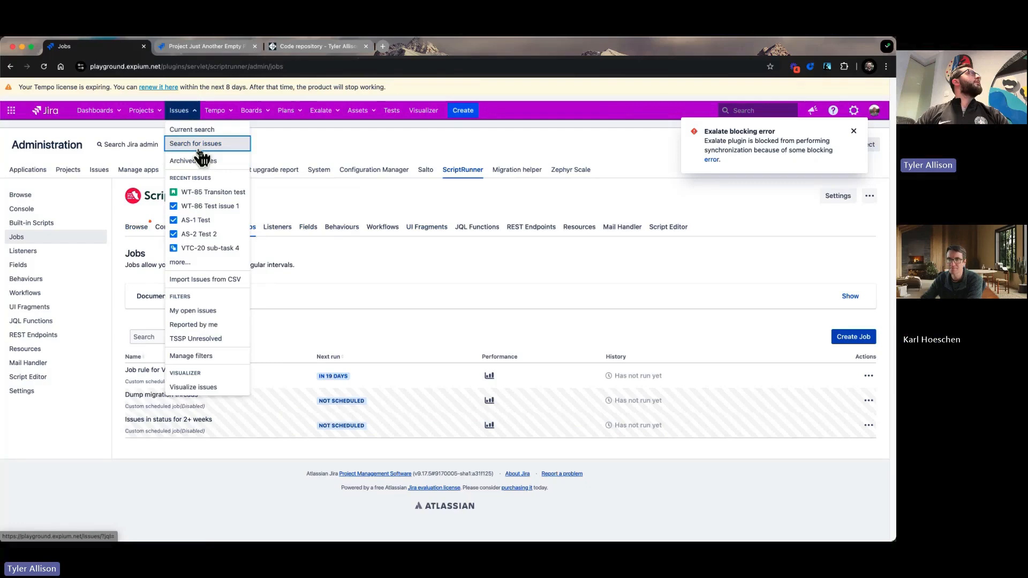
pyautogui.click(197, 146)
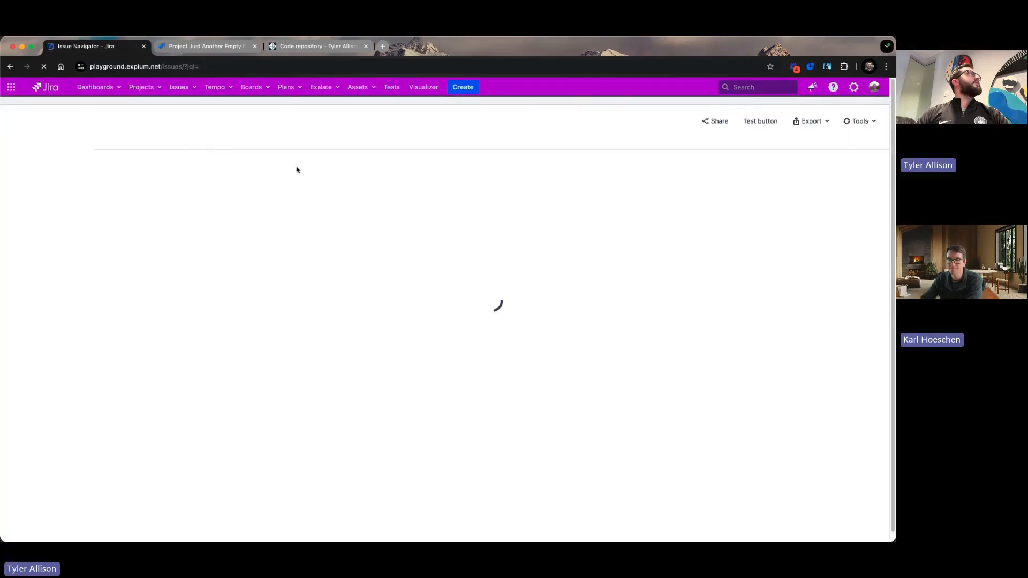
pyautogui.click(287, 165)
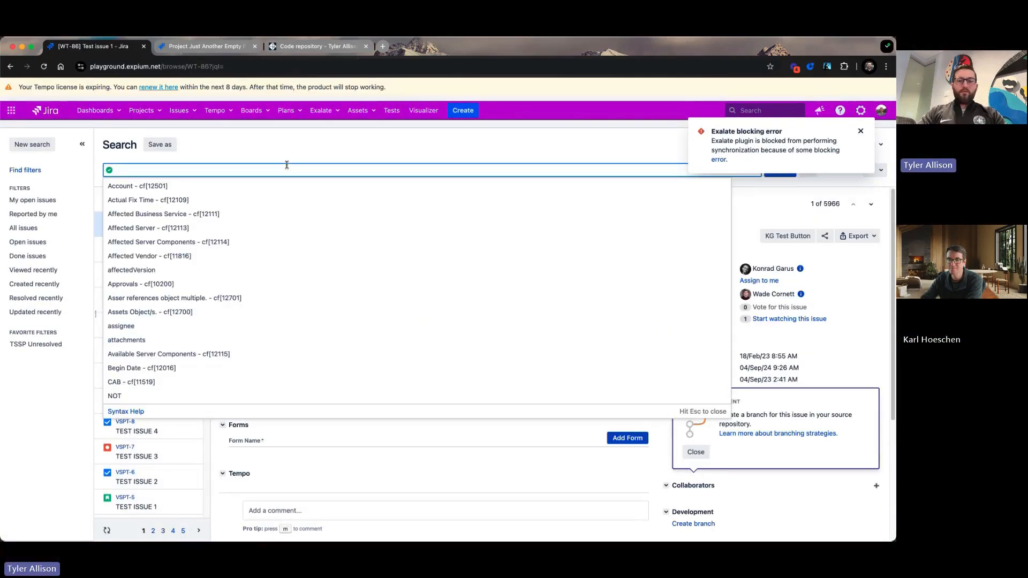
pyautogui.write('updated <=-3')
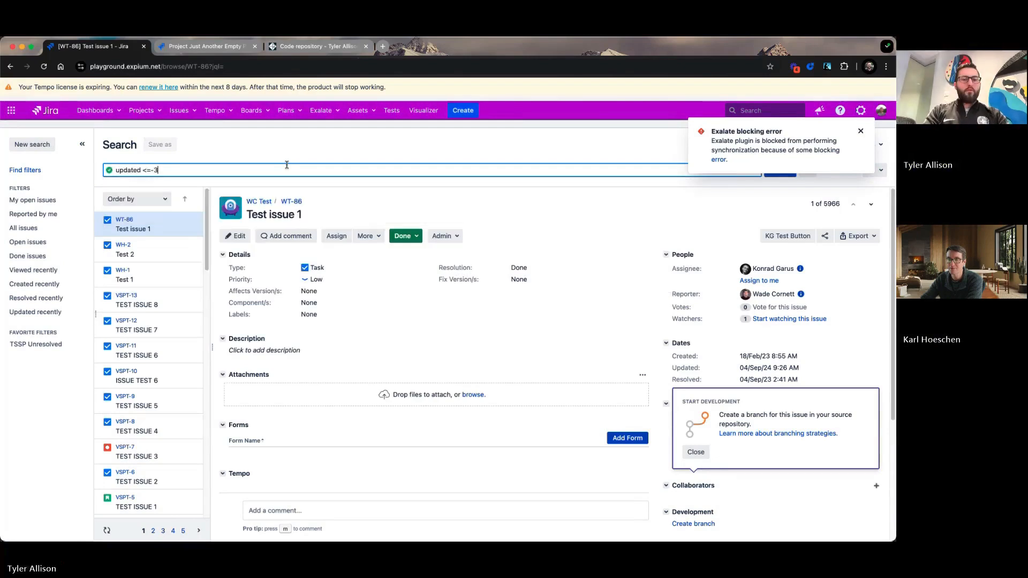
pyautogui.write('65d')
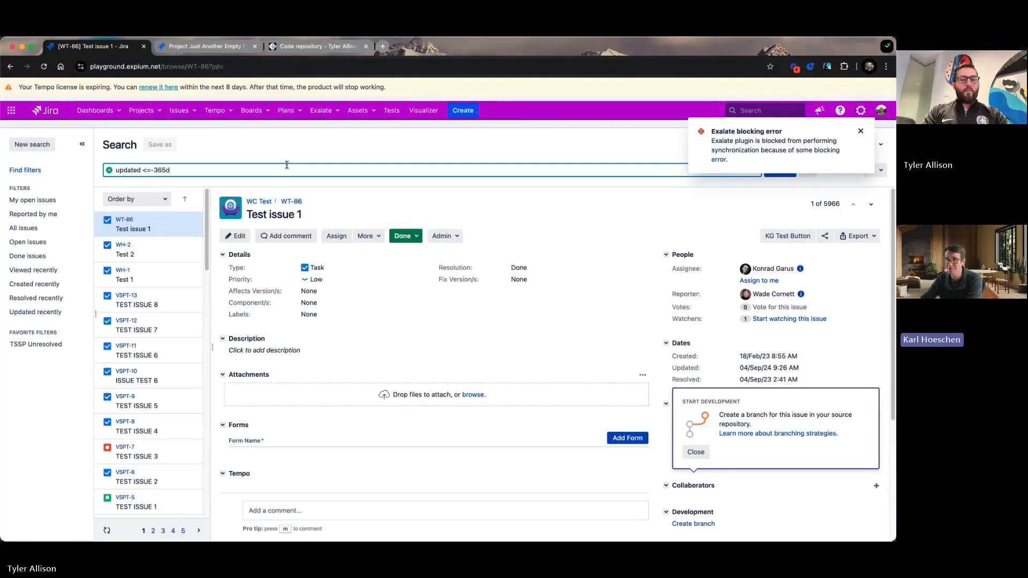
pyautogui.write(' and not issuet')
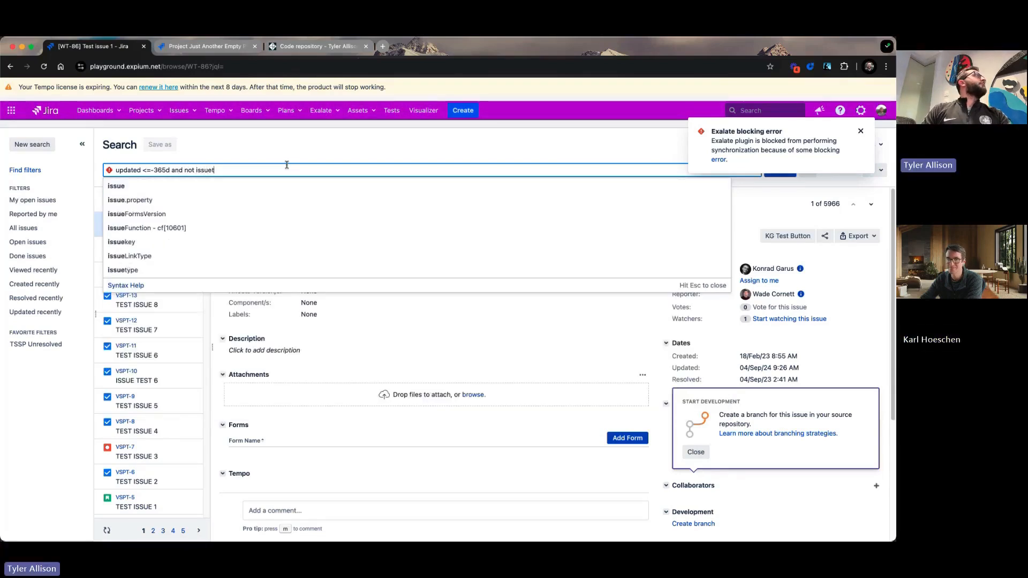
pyautogui.write('ype ')
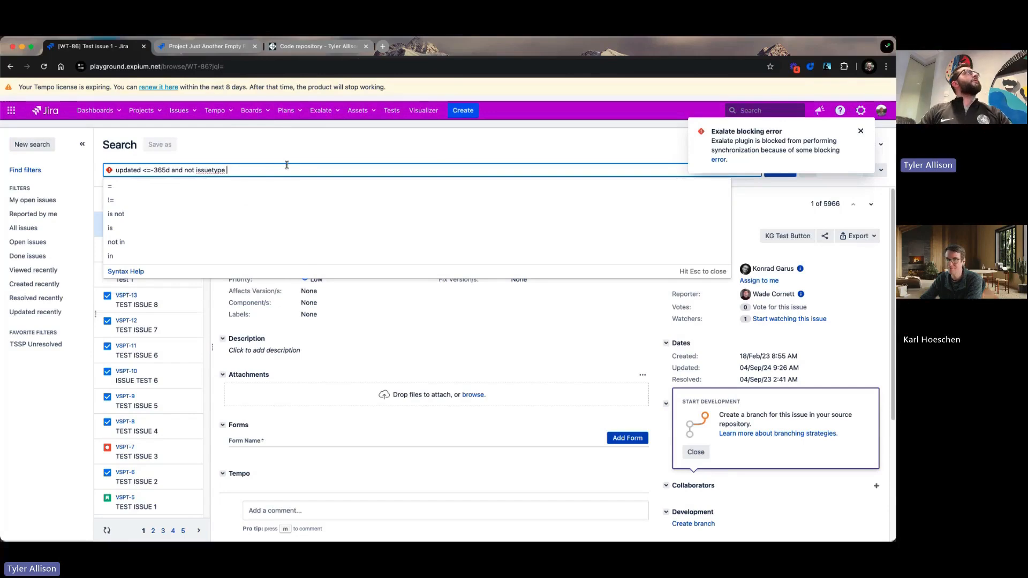
pyautogui.write('=')
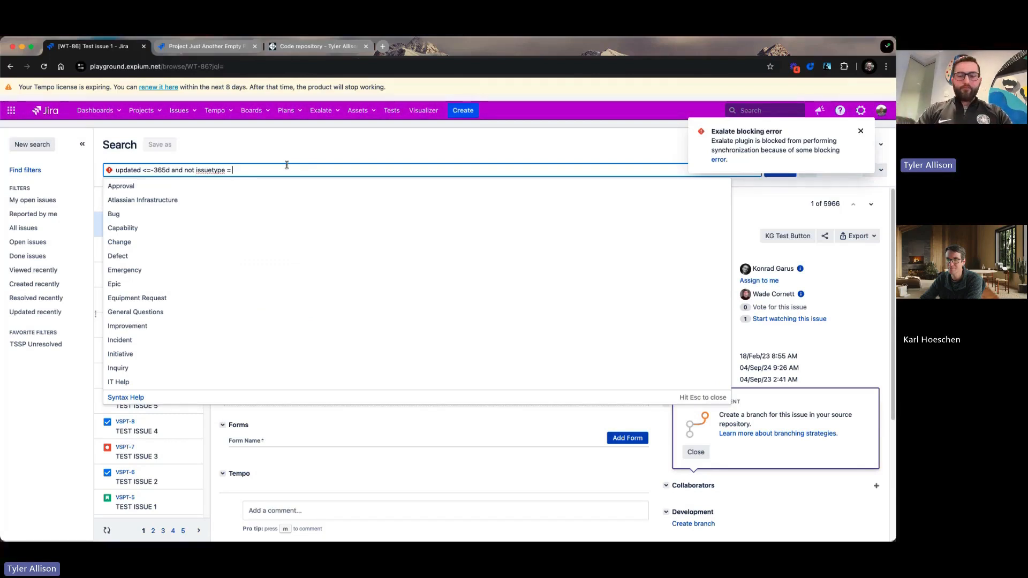
pyautogui.write(' sub-t')
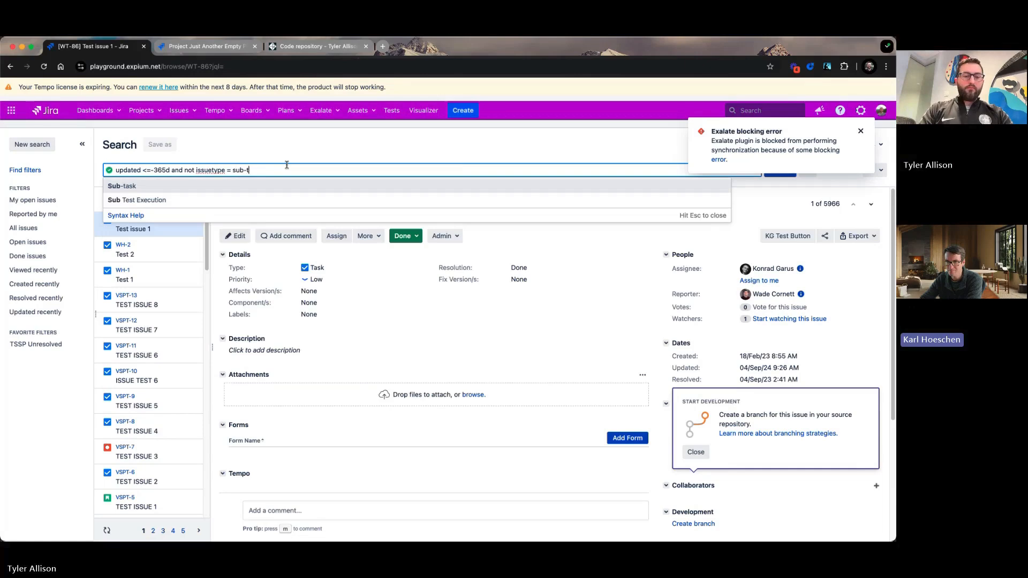
pyautogui.write('asks')
pyautogui.press('BackSpace')
pyautogui.press('Return')
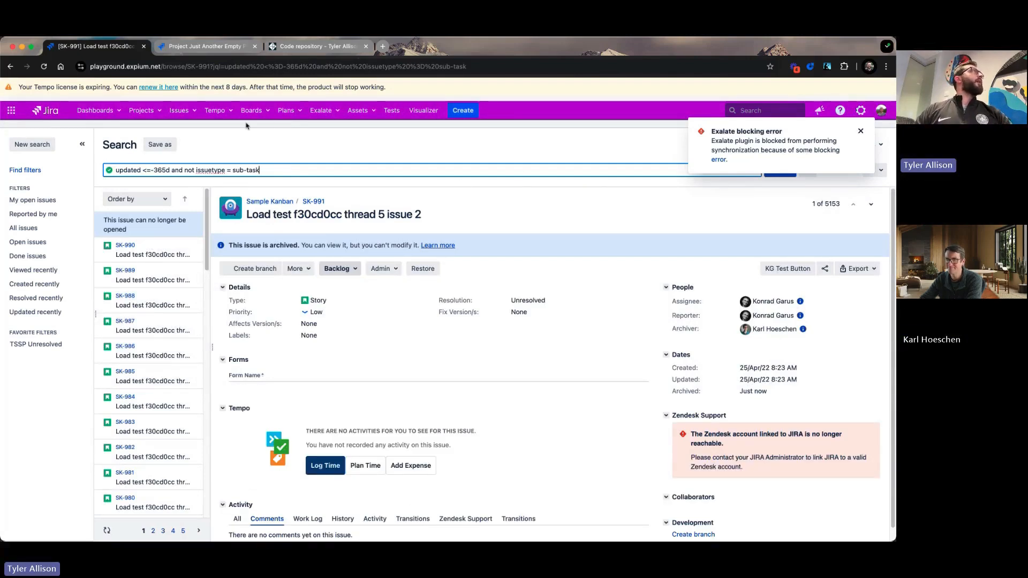
# From the Jira System Dashboard, open a cleared browser JavaScript console and paste in the copied empty-projects script.
pyautogui.click(41, 113)
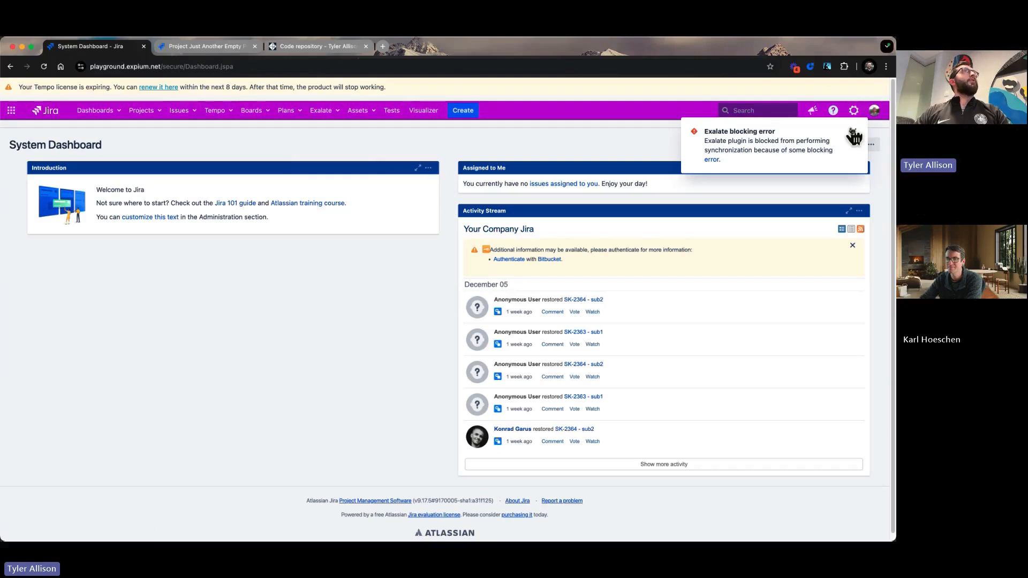
pyautogui.click(852, 133)
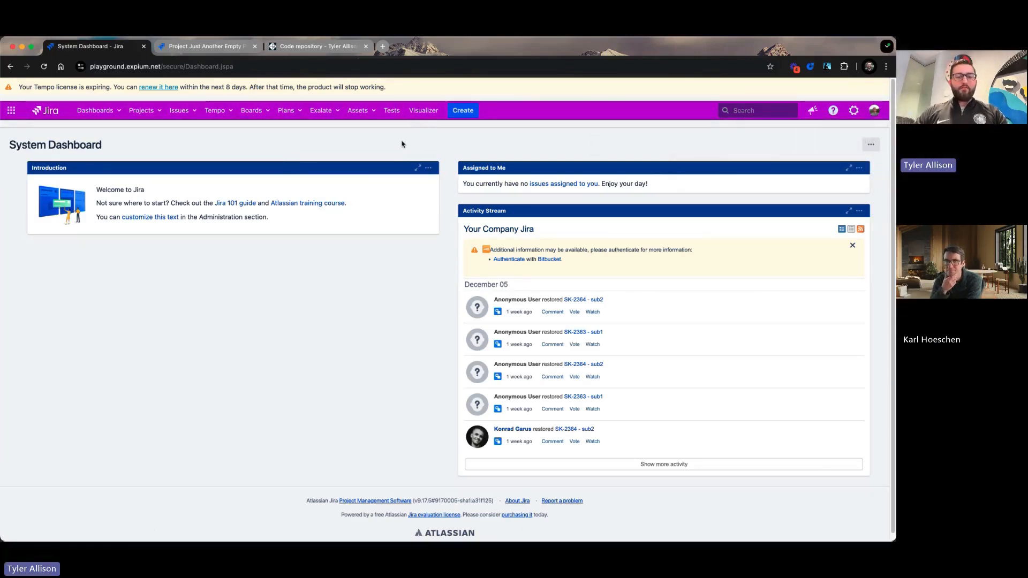
pyautogui.press('super+alt+j')
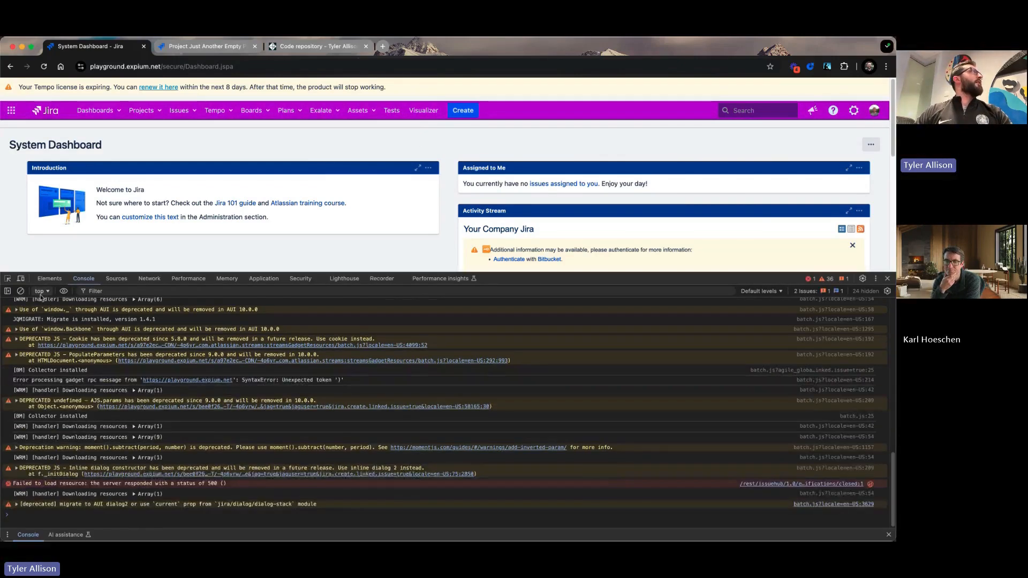
pyautogui.click(21, 290)
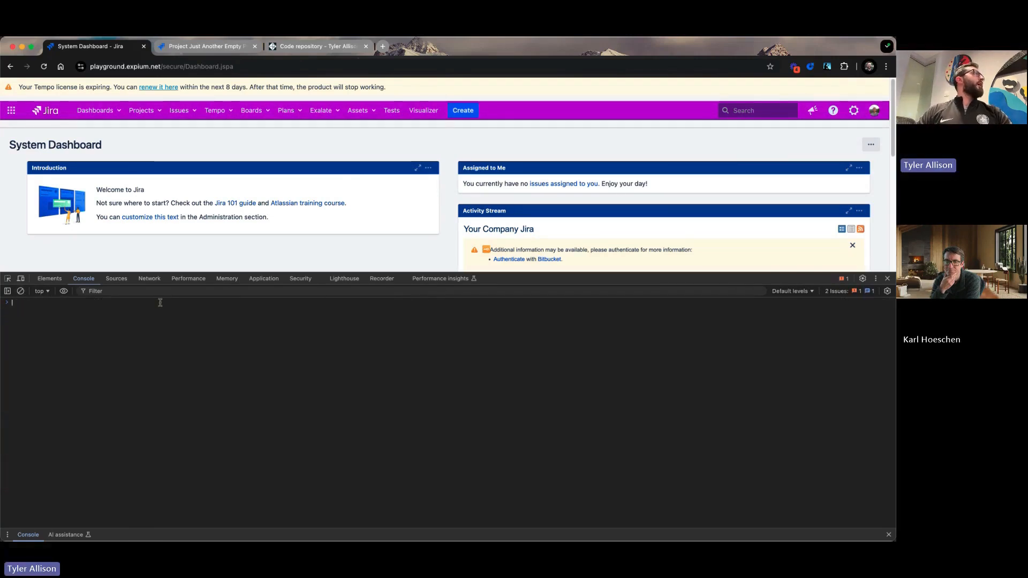
pyautogui.press('super+v')
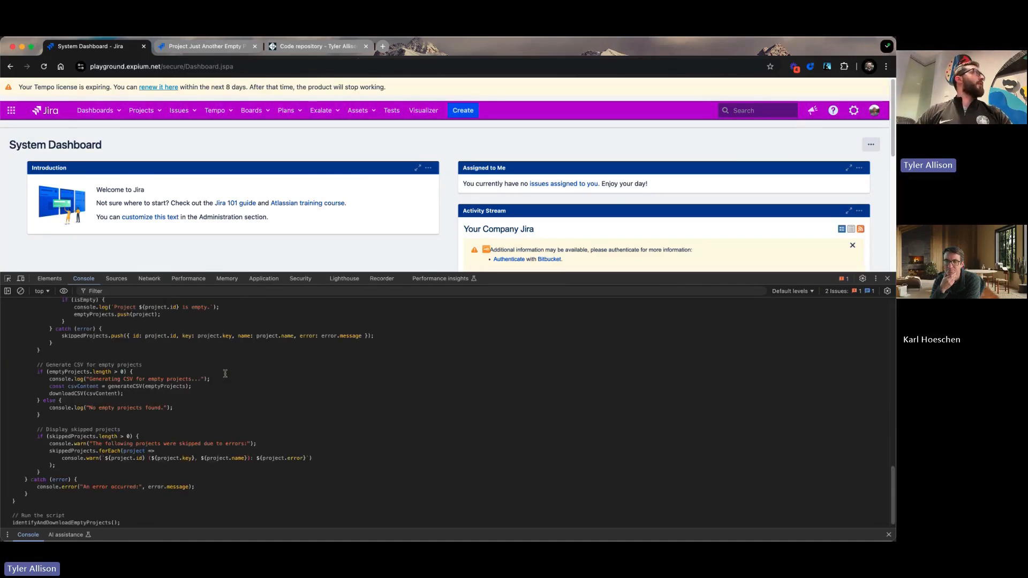
pyautogui.scroll(4, 225, 373)
pyautogui.scroll(8, 225, 374)
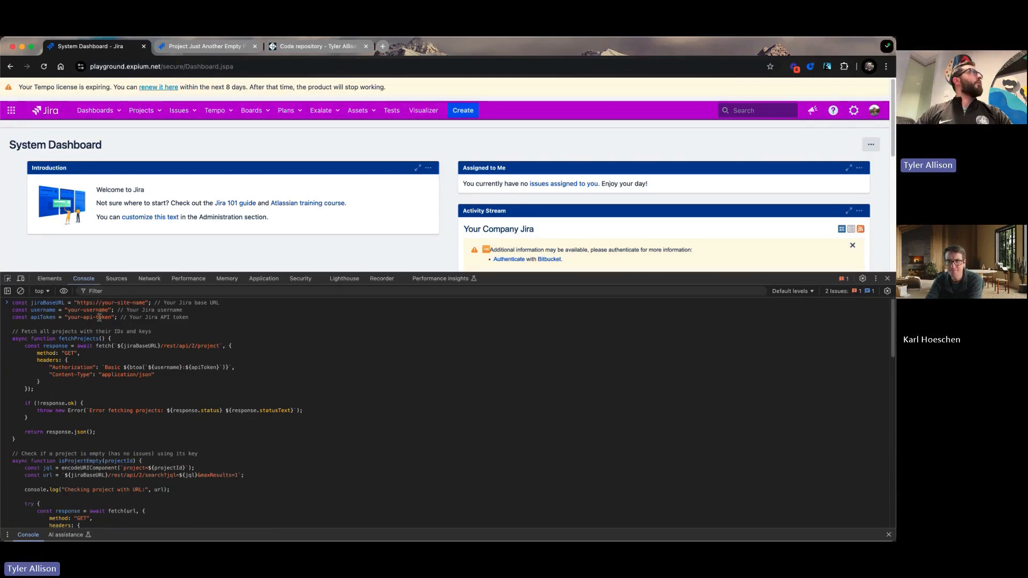
pyautogui.moveTo(101, 303); pyautogui.dragTo(146, 303)
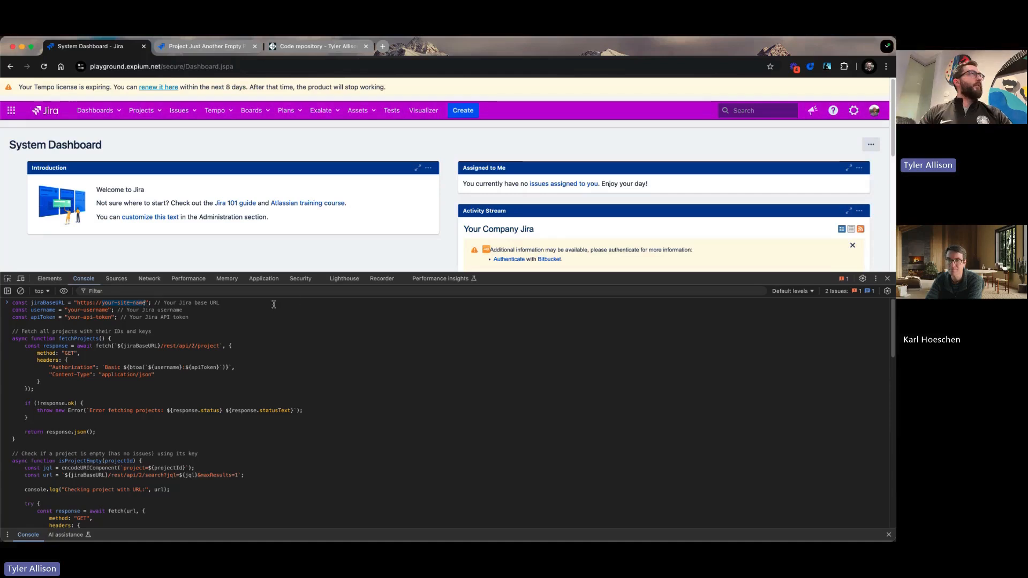
pyautogui.write('playground')
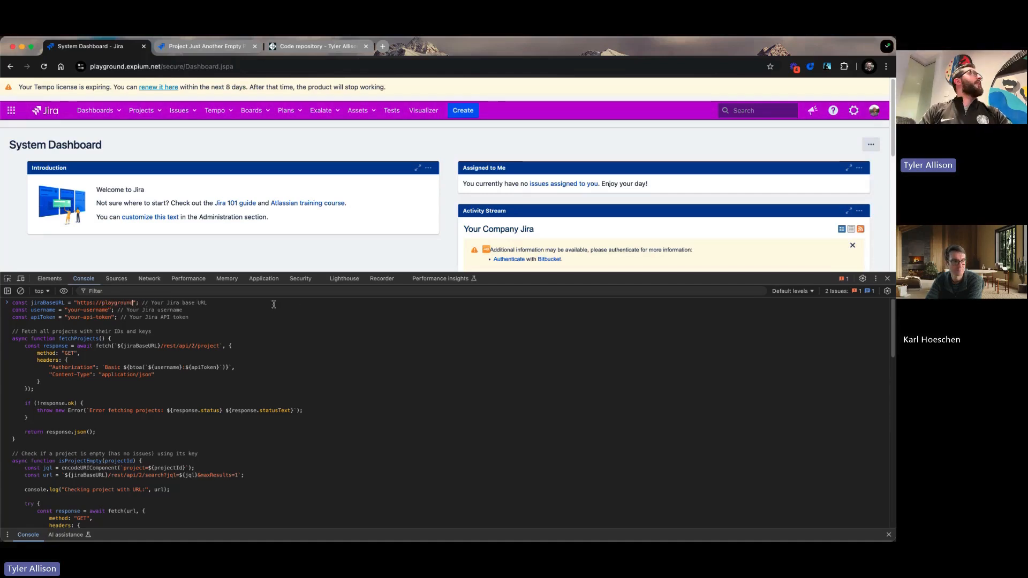
pyautogui.write('.expiu')
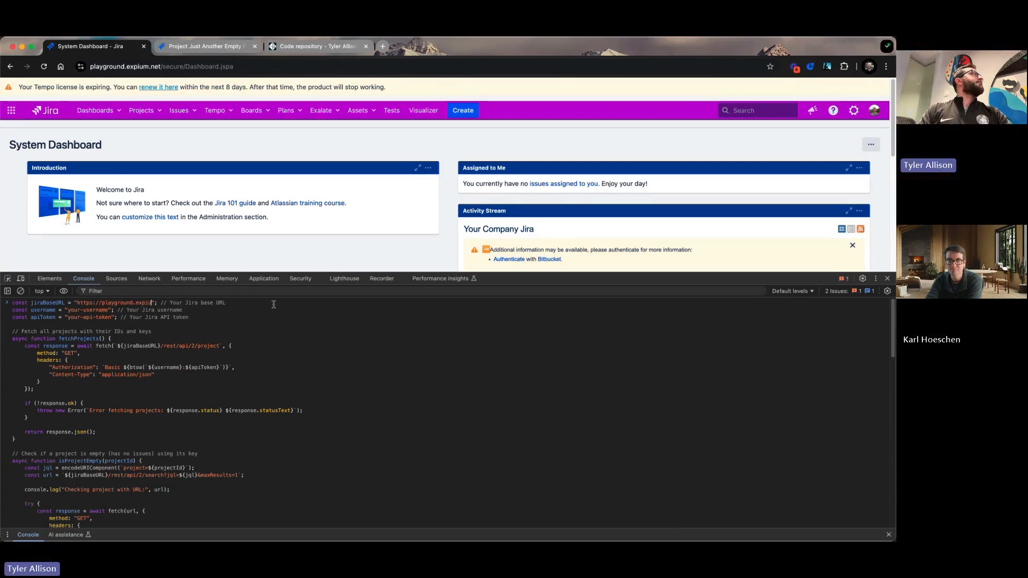
pyautogui.write('m.net')
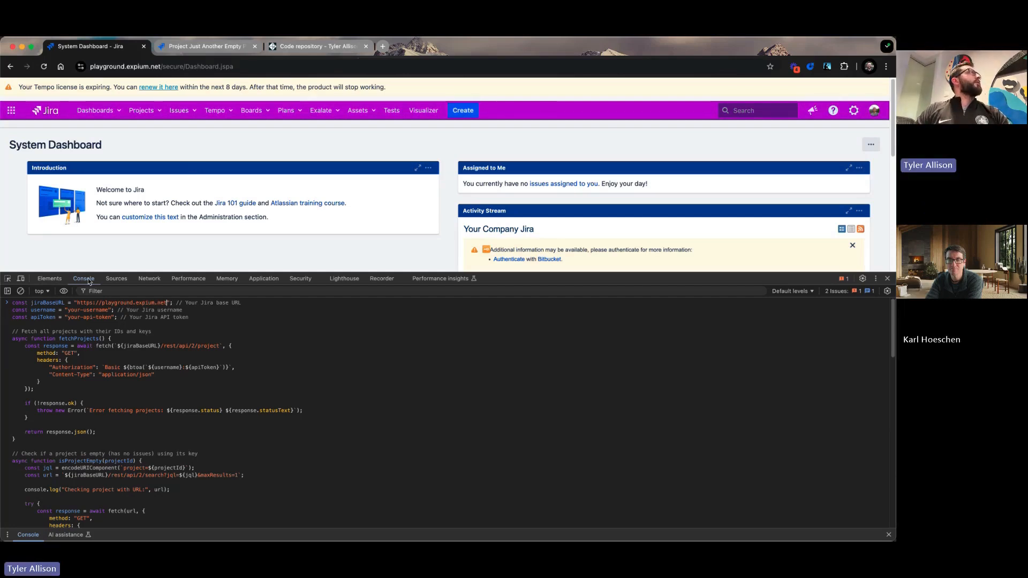
# Replace the placeholder in the script's username constant with the Jira account's username.
pyautogui.moveTo(108, 310); pyautogui.dragTo(67, 311)
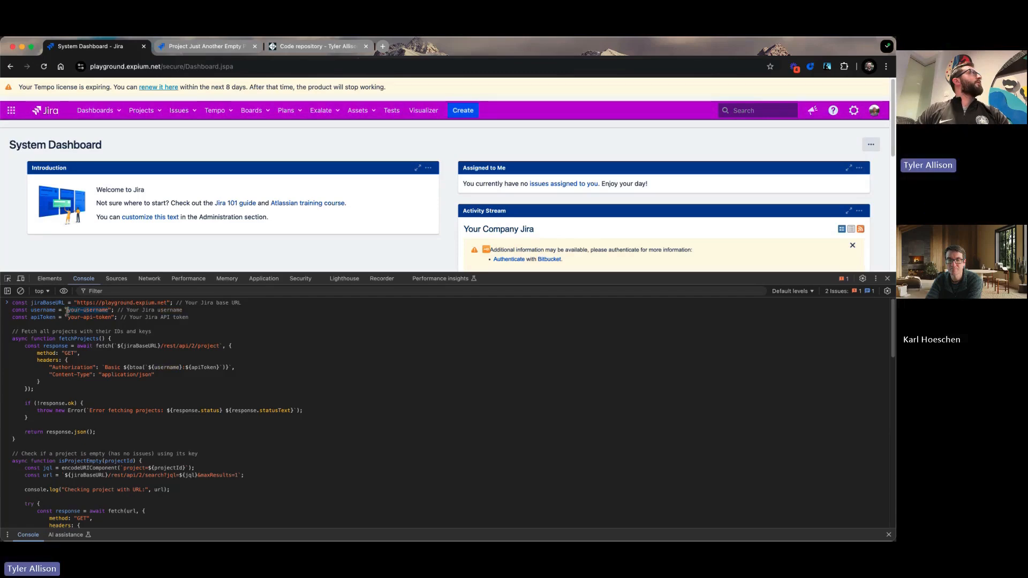
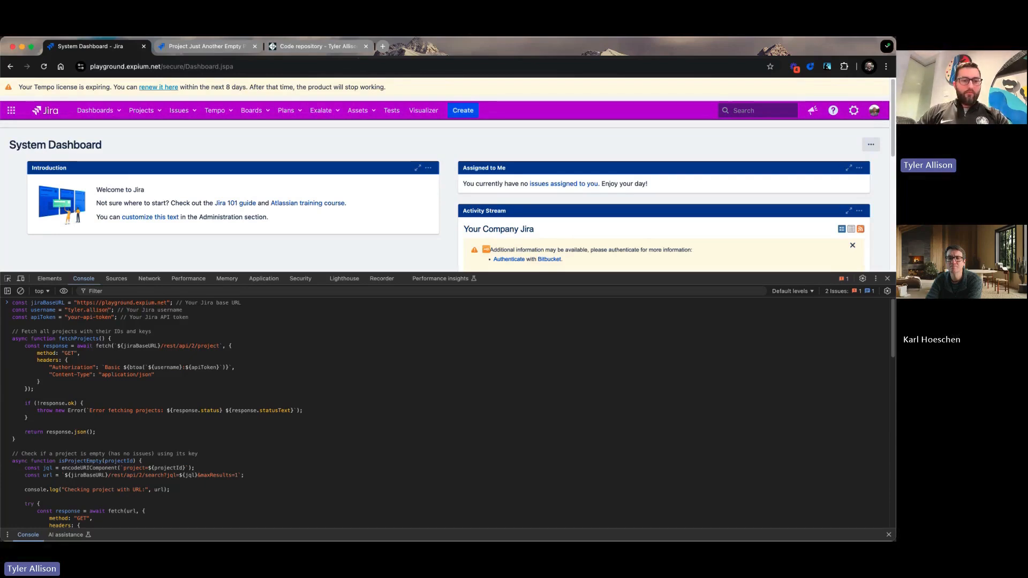
# Paste the Jira API token into the quoted apiToken constant and run the script to generate the empty-projects CSV.
pyautogui.press('super+Tab')
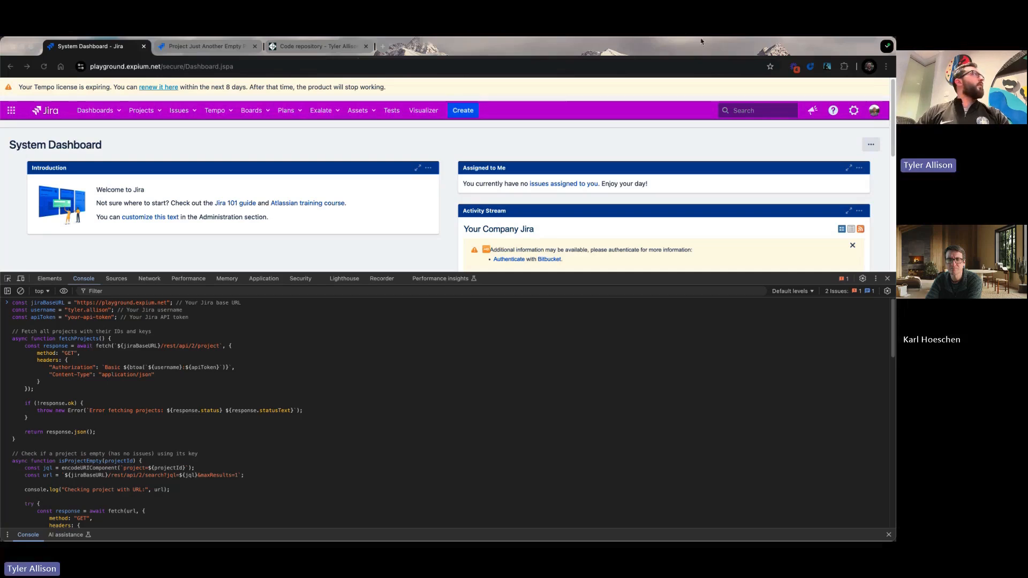
pyautogui.click(79, 322)
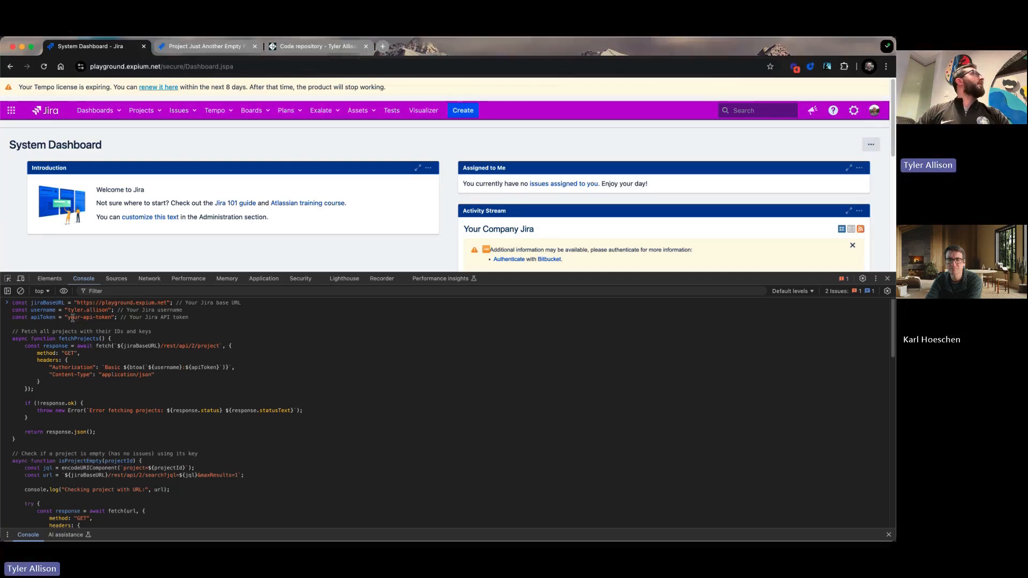
pyautogui.moveTo(93, 319); pyautogui.dragTo(112, 321)
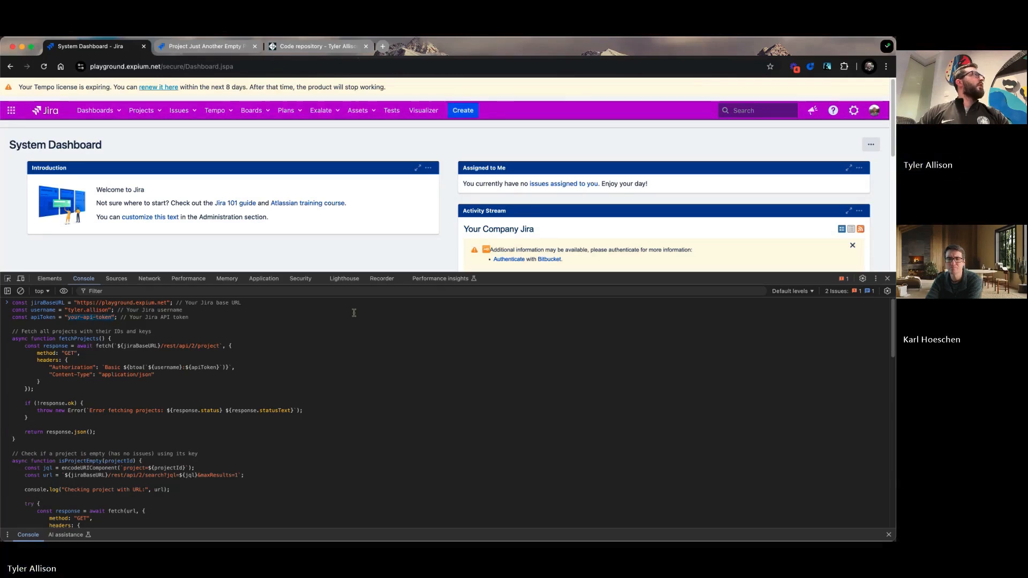
pyautogui.press('super+v')
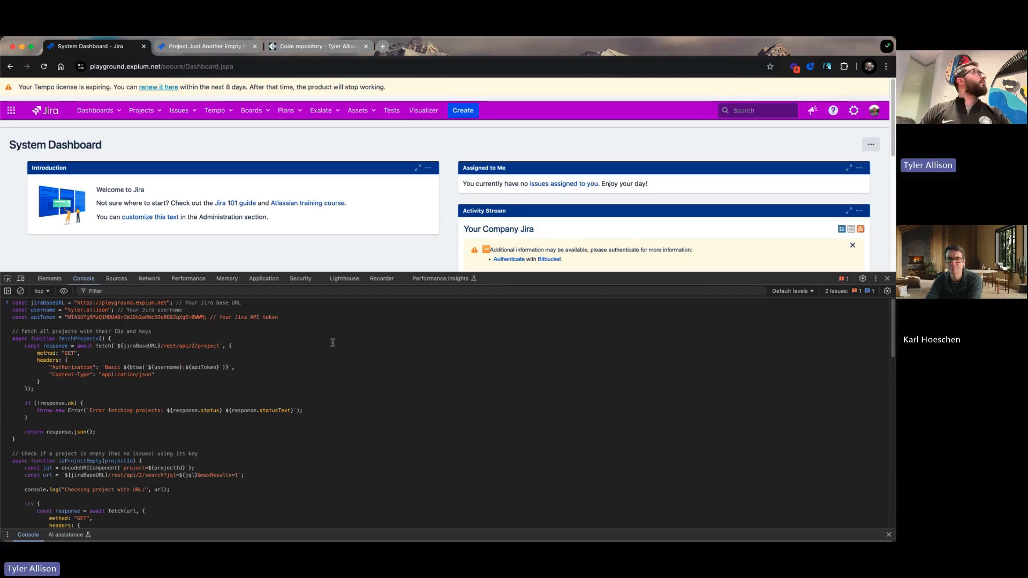
pyautogui.write('"')
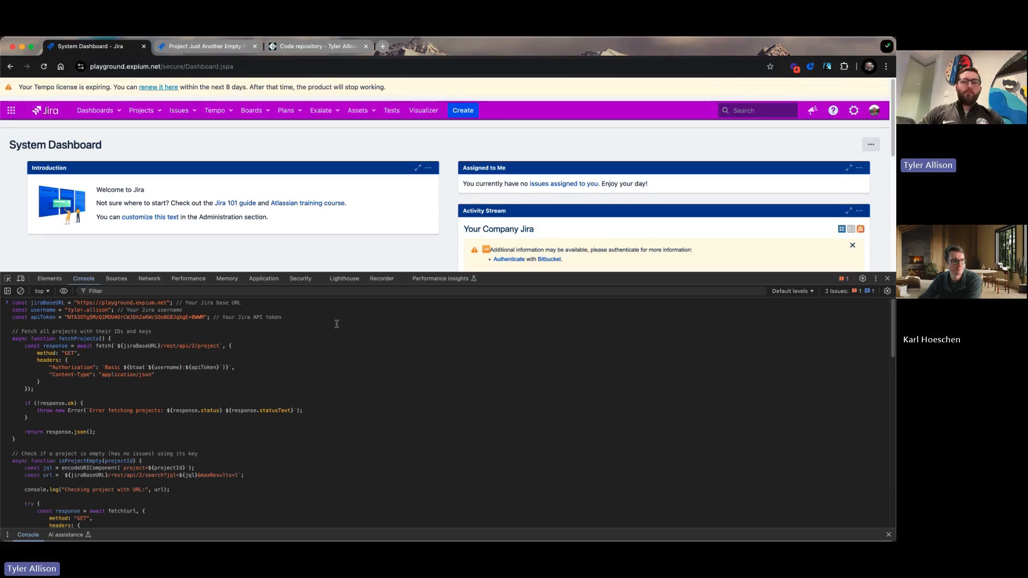
pyautogui.press('Return')
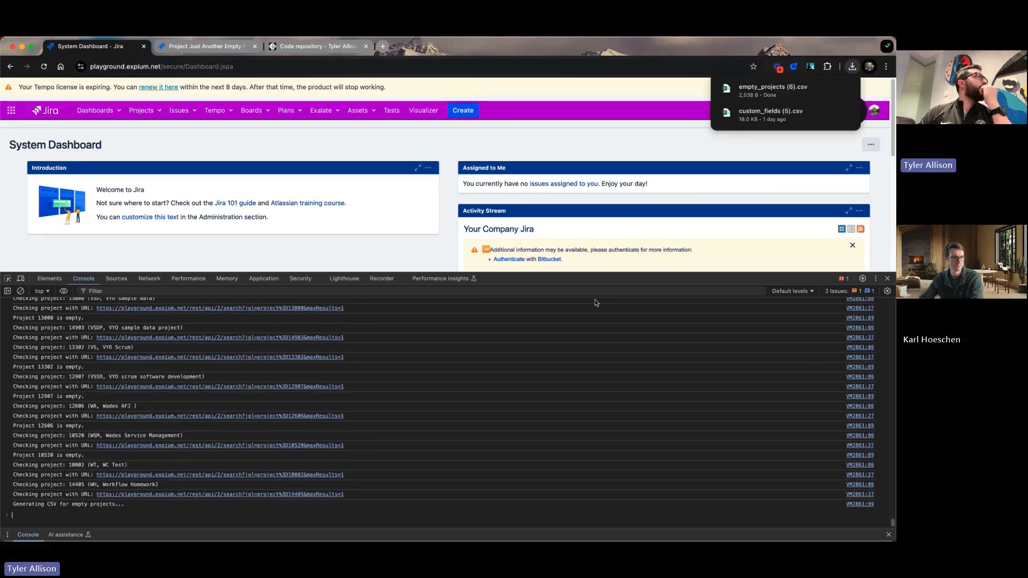
# Open the downloaded empty_projects (6).csv in Excel and enlarge its window to fill the screen.
pyautogui.click(757, 94)
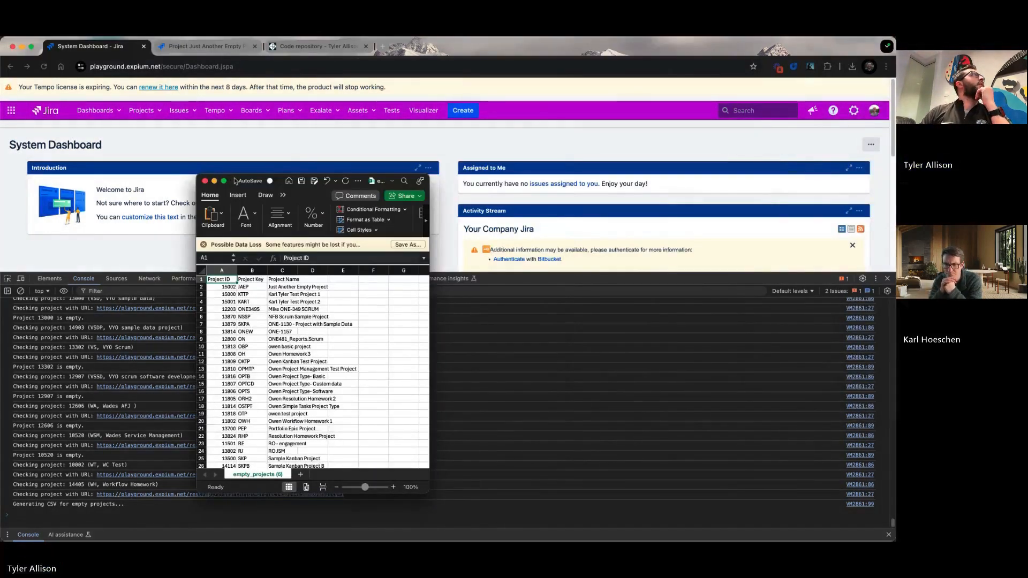
pyautogui.doubleClick(235, 181)
# Examine the exported list of empty projects from the first row to the last, including the project IDs.
pyautogui.scroll(-10, 103, 355)
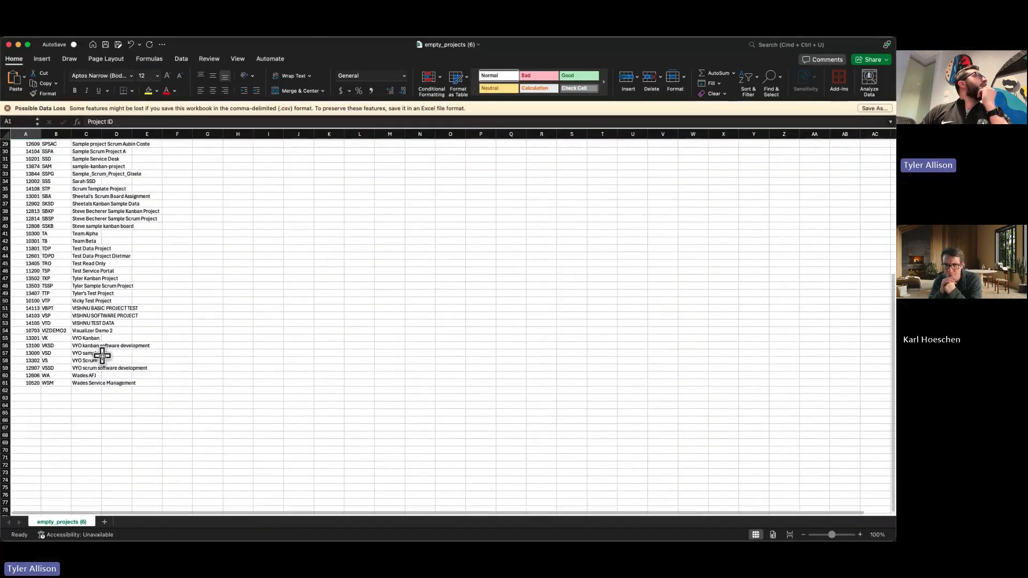
pyautogui.scroll(10, 101, 358)
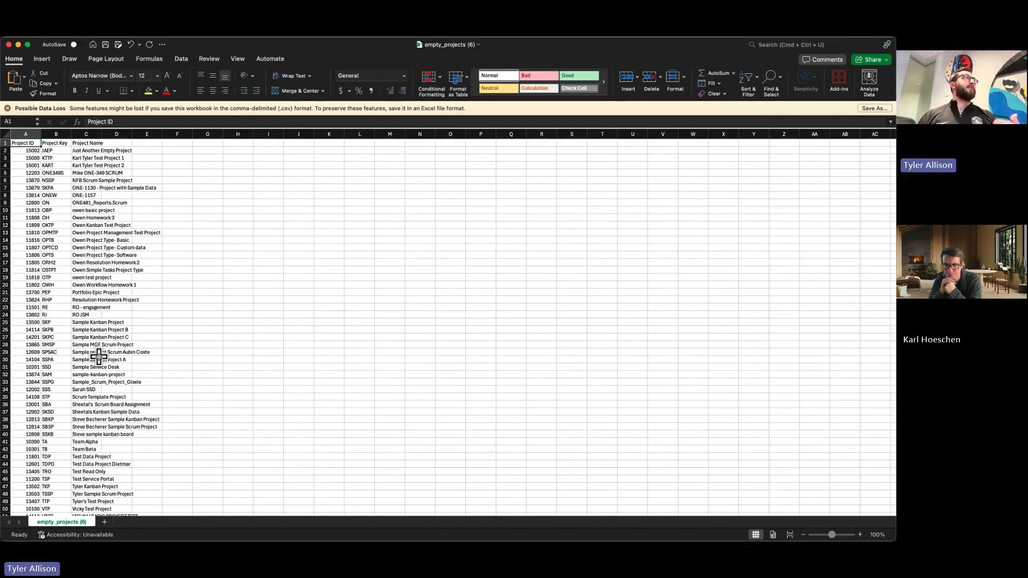
pyautogui.scroll(-1, 91, 329)
pyautogui.scroll(-10, 89, 325)
pyautogui.scroll(2, 83, 358)
pyautogui.scroll(10, 83, 358)
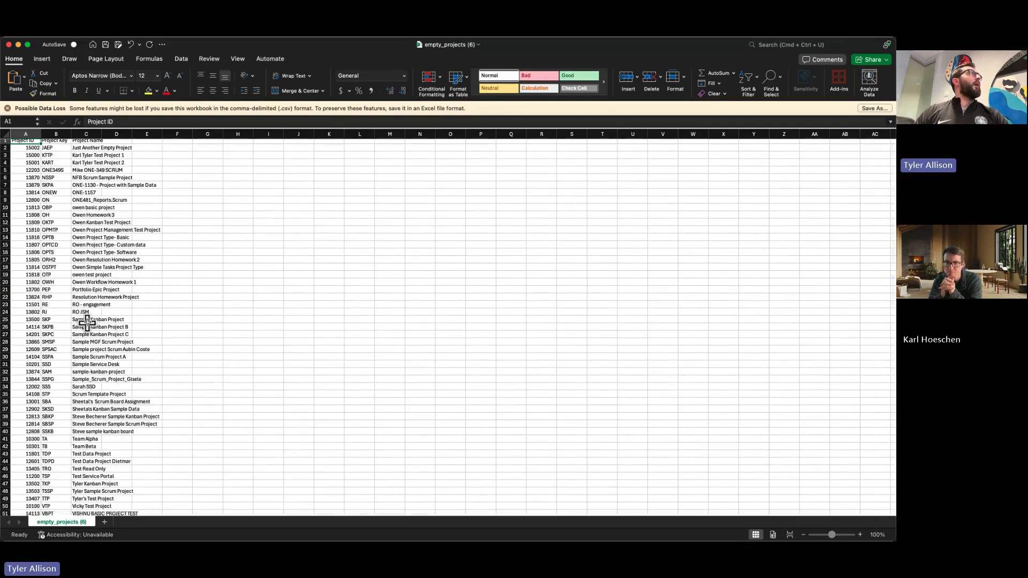
pyautogui.scroll(1, 107, 303)
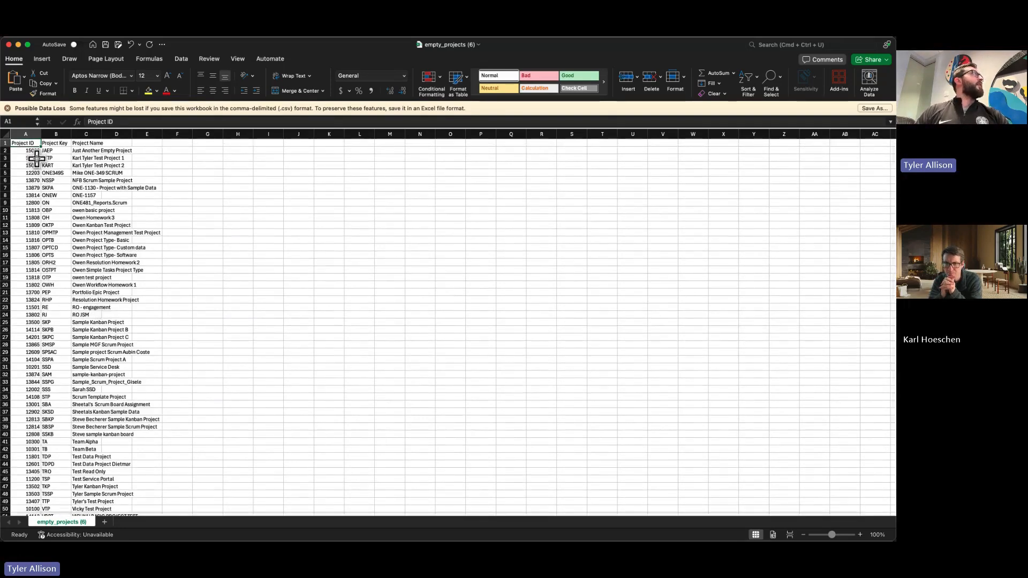
pyautogui.moveTo(34, 149); pyautogui.dragTo(32, 522)
pyautogui.click(96, 457)
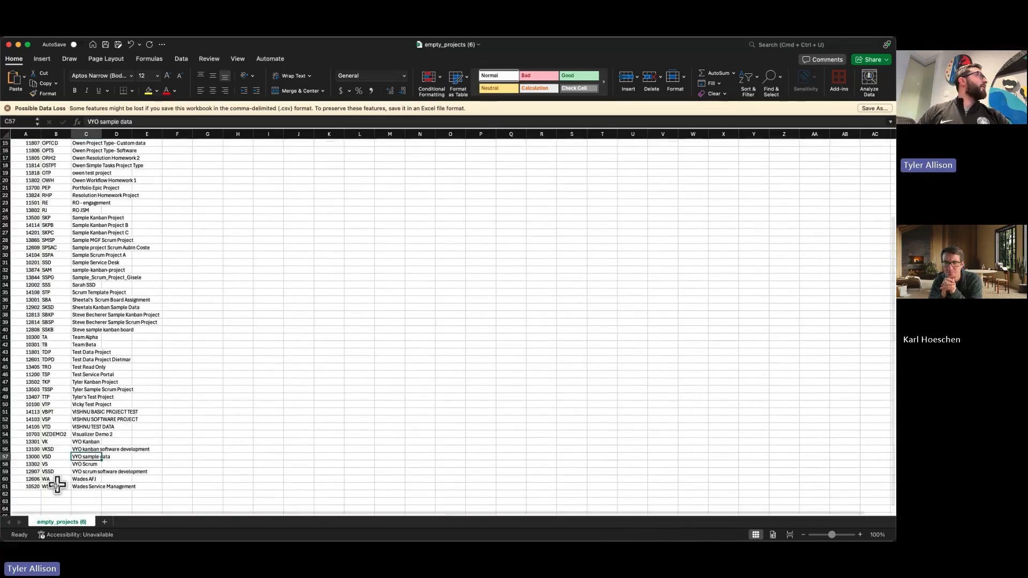
# Copy the entire Project ID column of the empty-projects sheet.
pyautogui.scroll(5, 38, 348)
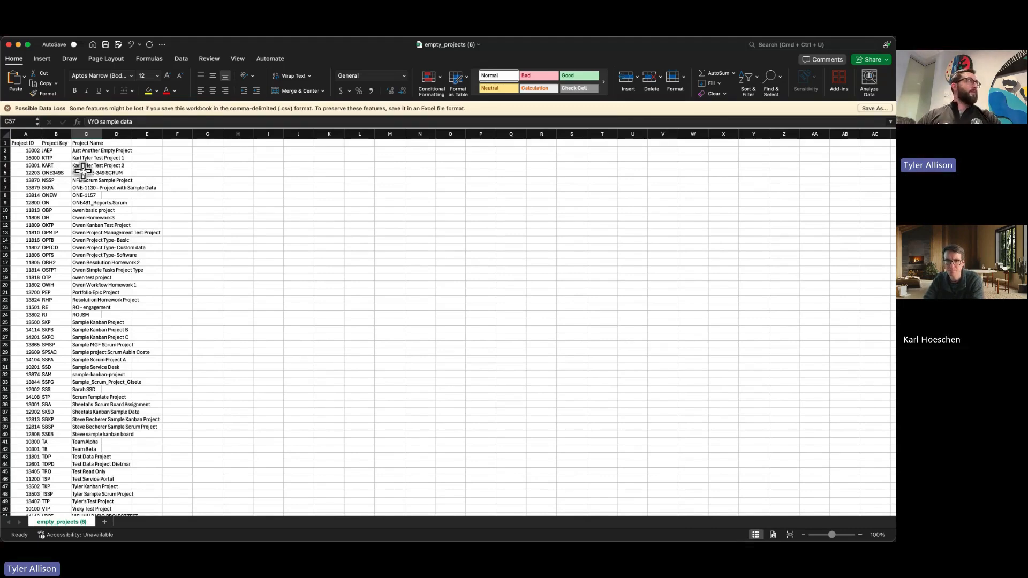
pyautogui.click(30, 134)
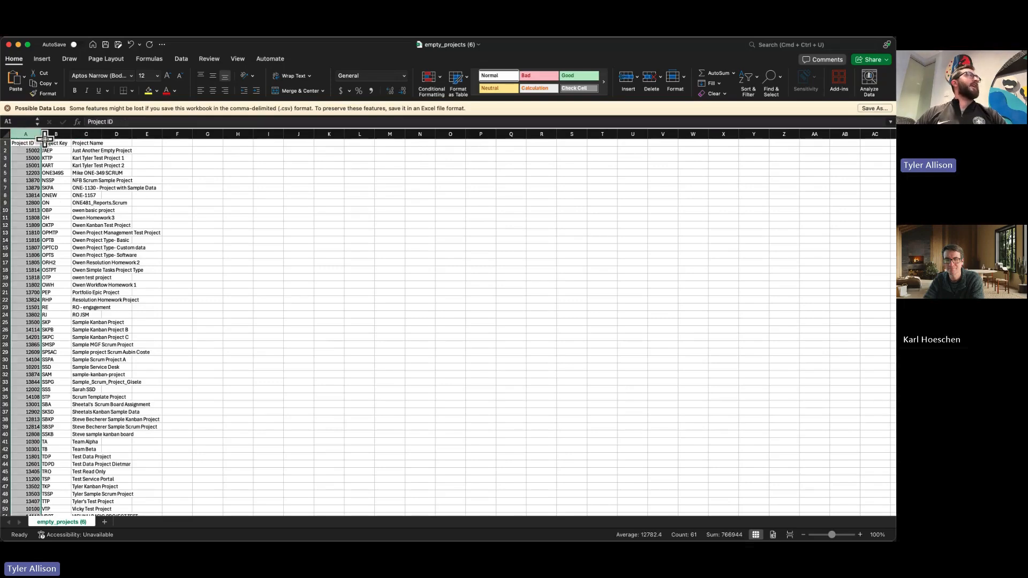
pyautogui.rightClick(34, 162)
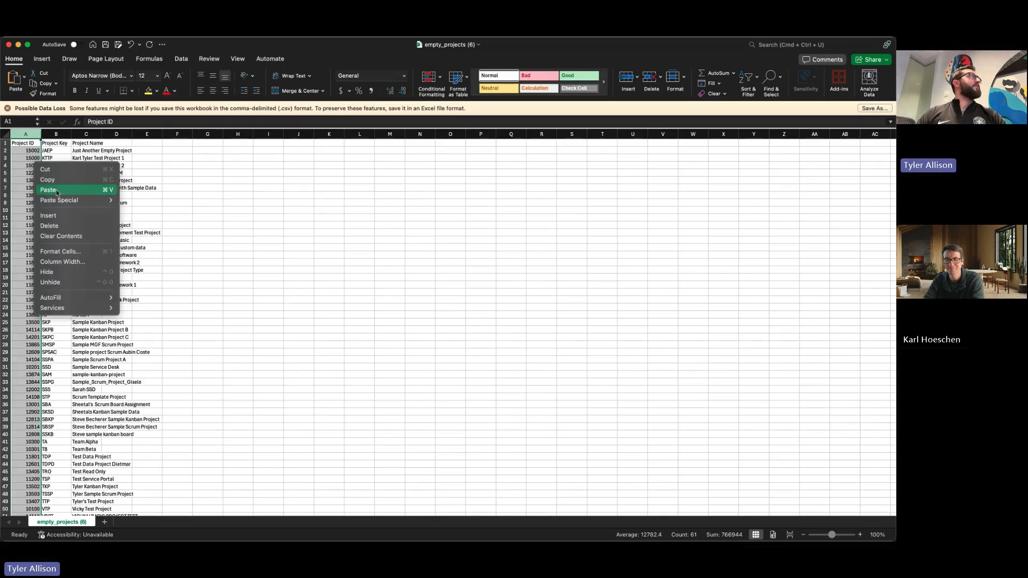
pyautogui.click(60, 180)
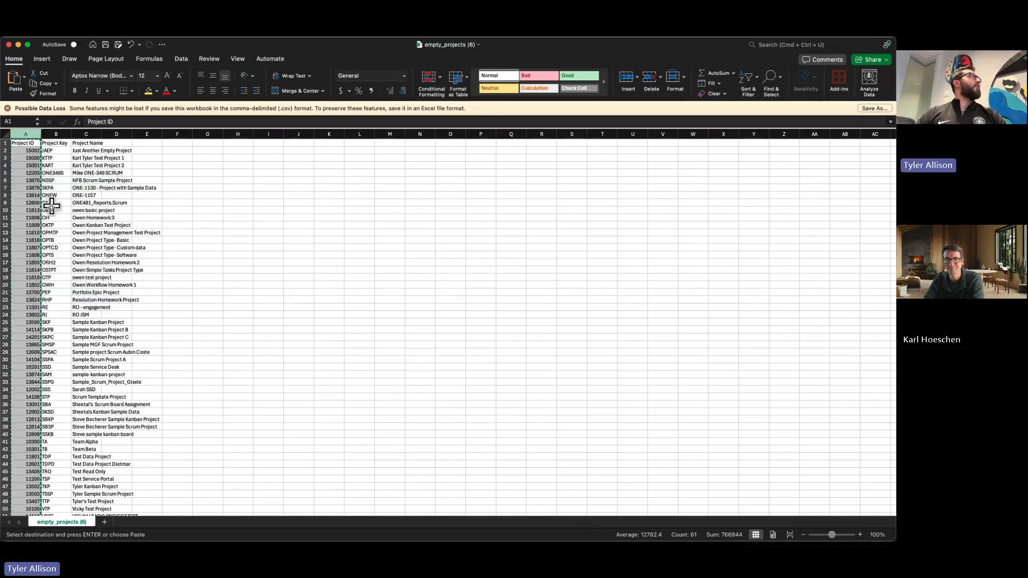
pyautogui.scroll(-5, 19, 240)
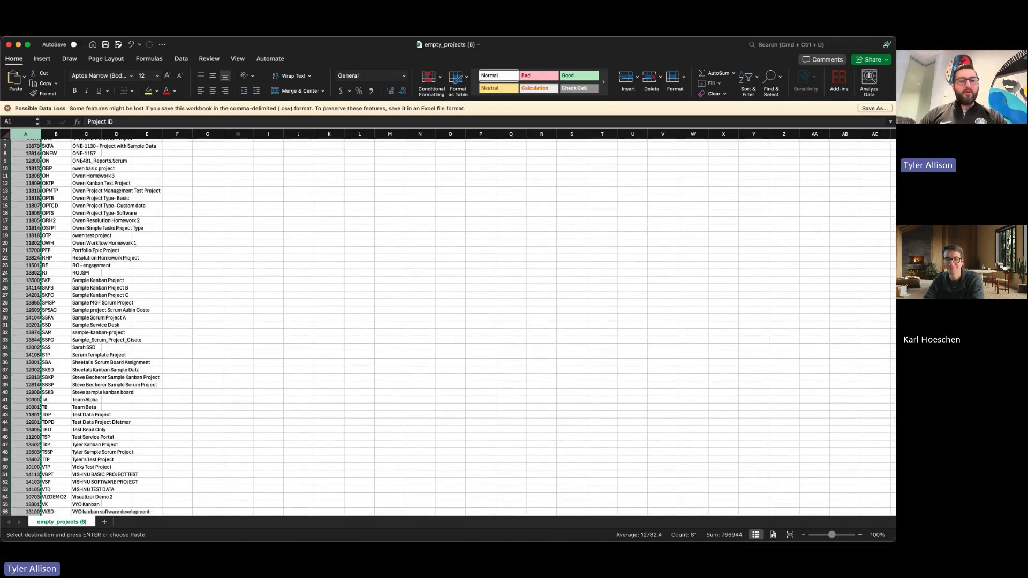
# Bring up the ChatGPT message window over the sheet and write the prompt "separate these IDs with commas:" followed by a new line.
pyautogui.hotkey('alt', 'space')
pyautogui.moveTo(268, 125); pyautogui.dragTo(378, 447)
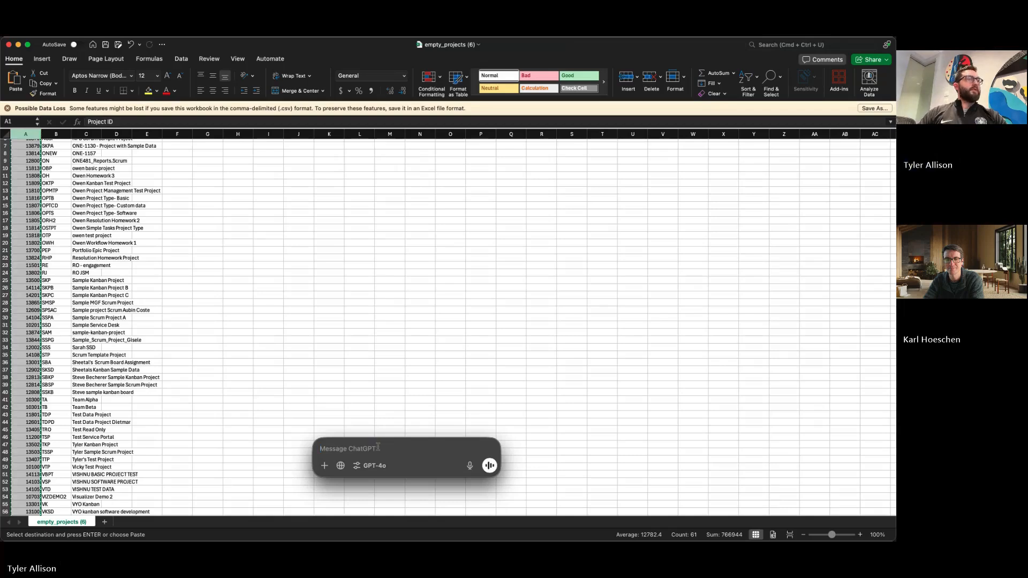
pyautogui.write('tel')
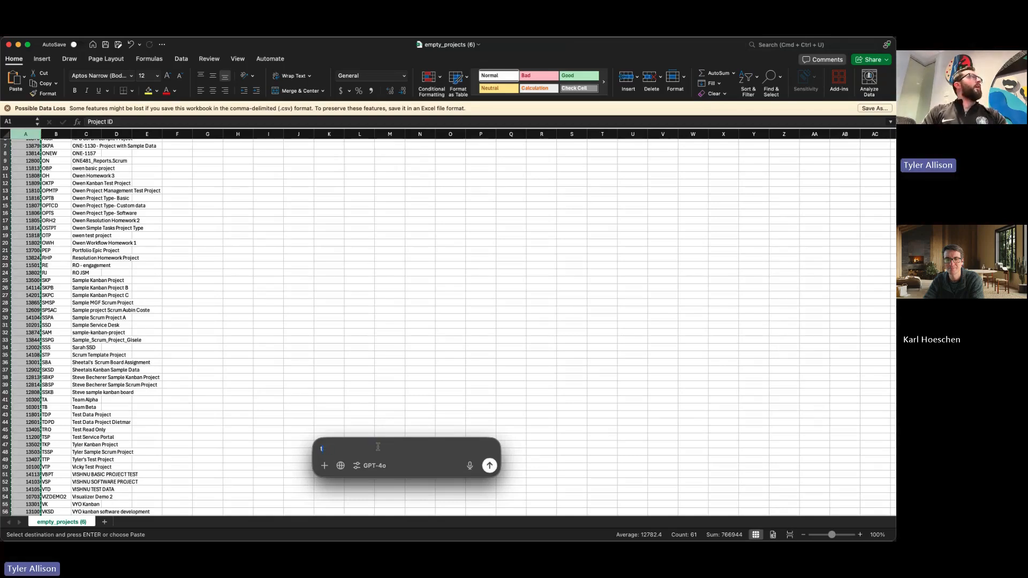
pyautogui.press('BackSpace')
pyautogui.press('BackSpace')
pyautogui.press('BackSpace')
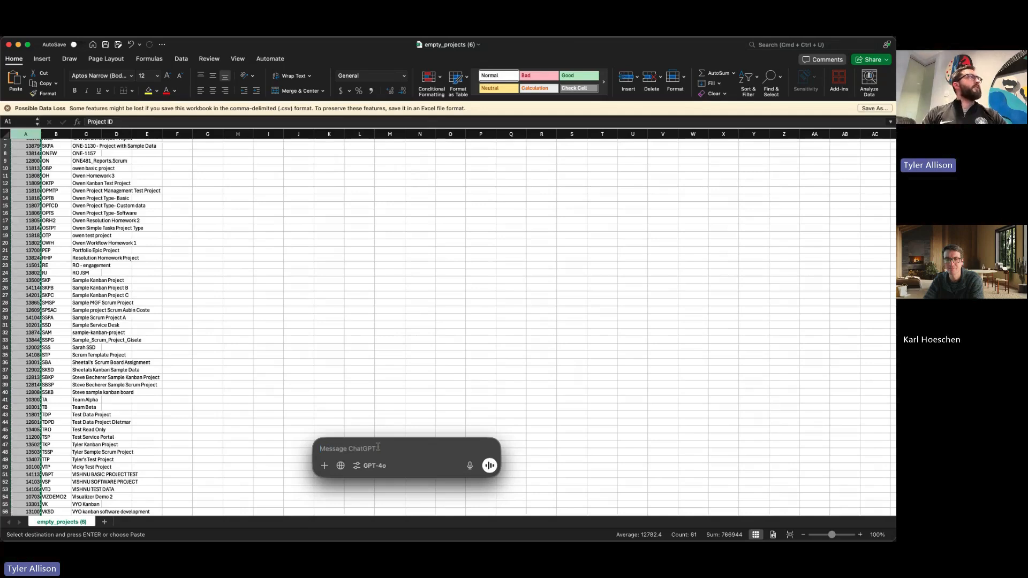
pyautogui.write('sep')
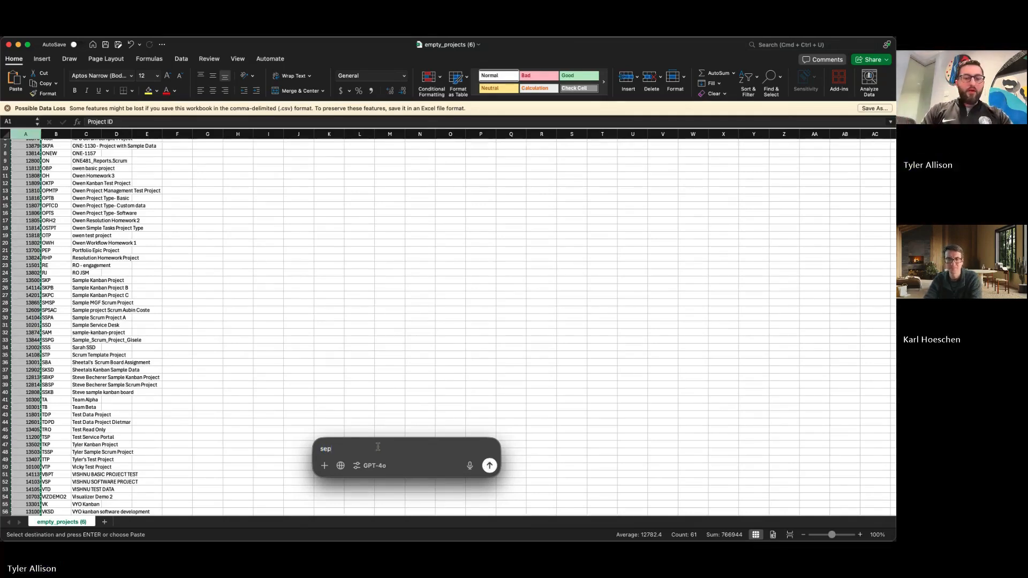
pyautogui.write('arate')
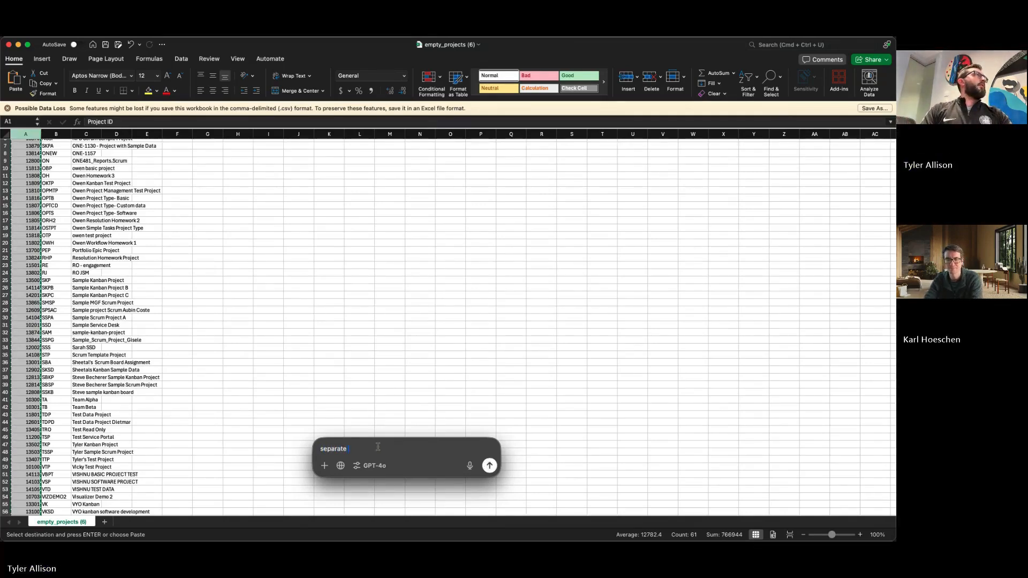
pyautogui.write(' these')
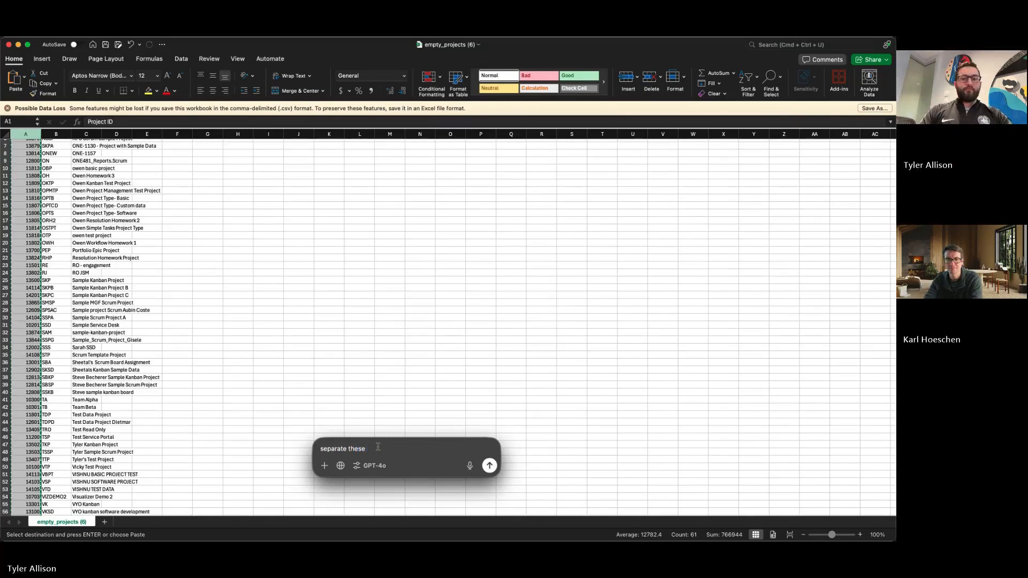
pyautogui.write(' ID')
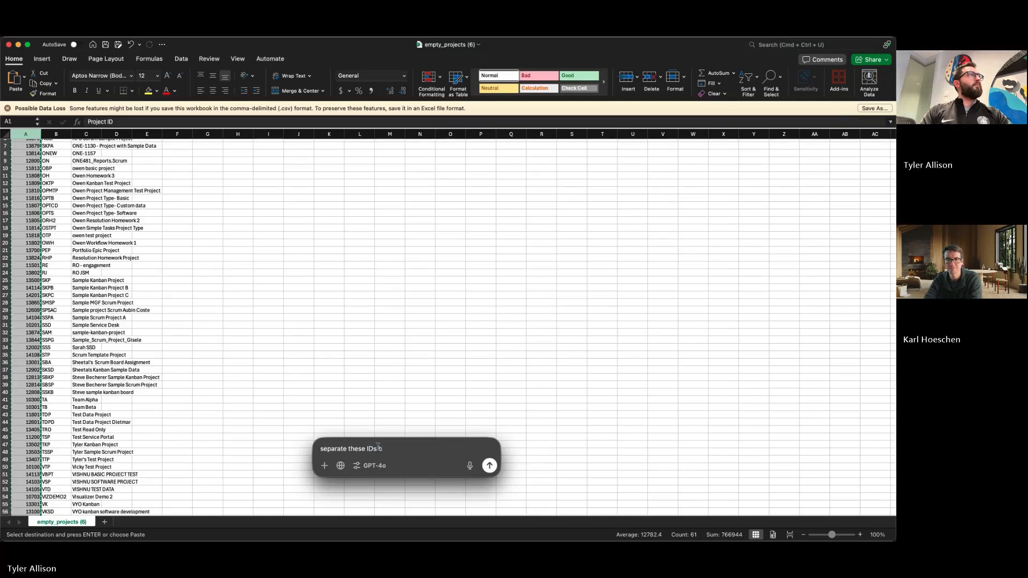
pyautogui.write('s with Commas')
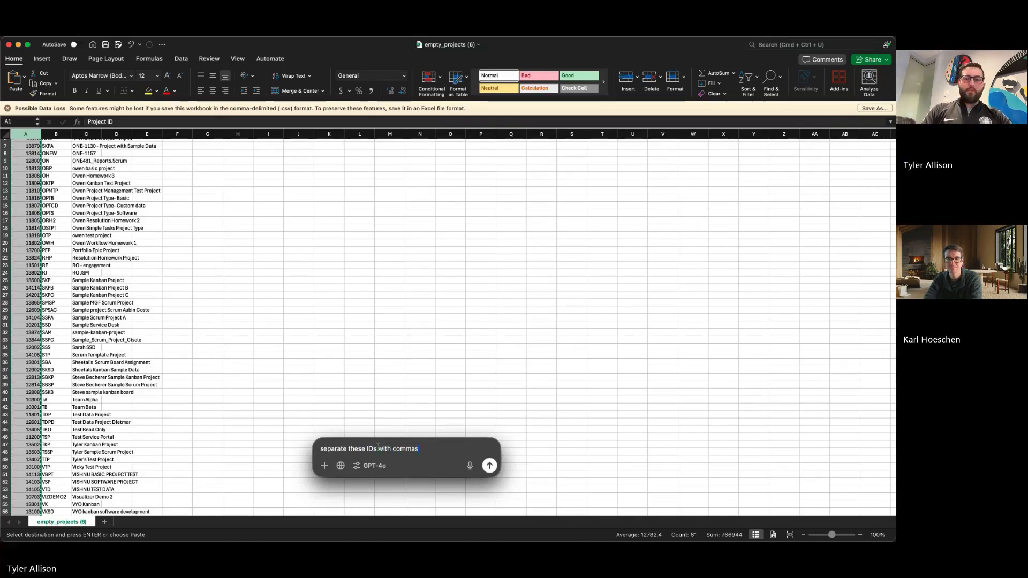
pyautogui.write(':')
pyautogui.hotkey('shift', 'Return')
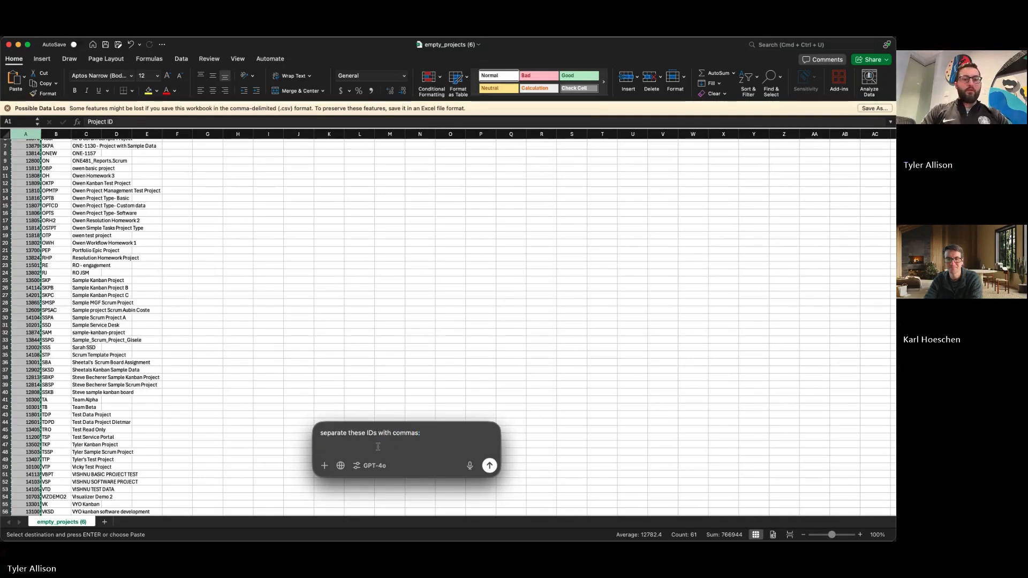
# Add the copied project IDs to the ChatGPT prompt and send it to get a comma-separated list.
pyautogui.press('super+v')
pyautogui.press('Return')
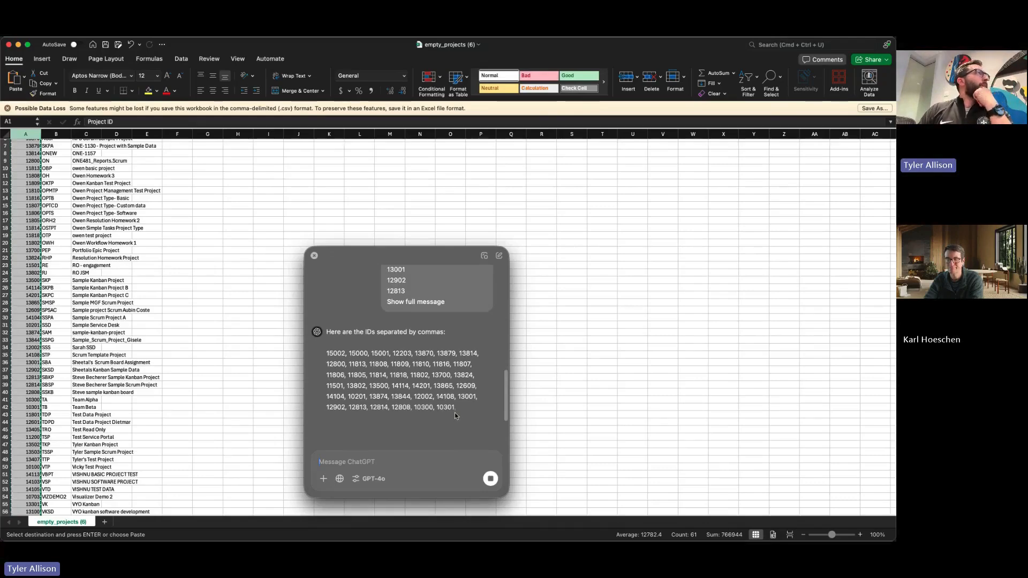
pyautogui.scroll(-3, 293, 386)
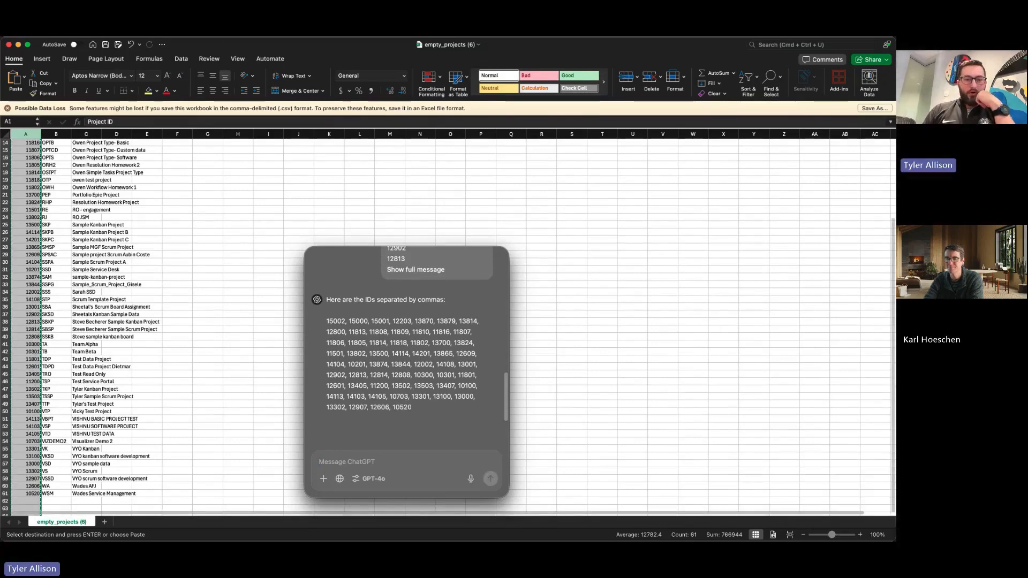
# Switch to the Code repository page in the browser, move the ChatGPT window out of the way and collapse the Identify Empty Projects source.
pyautogui.press('super+Tab')
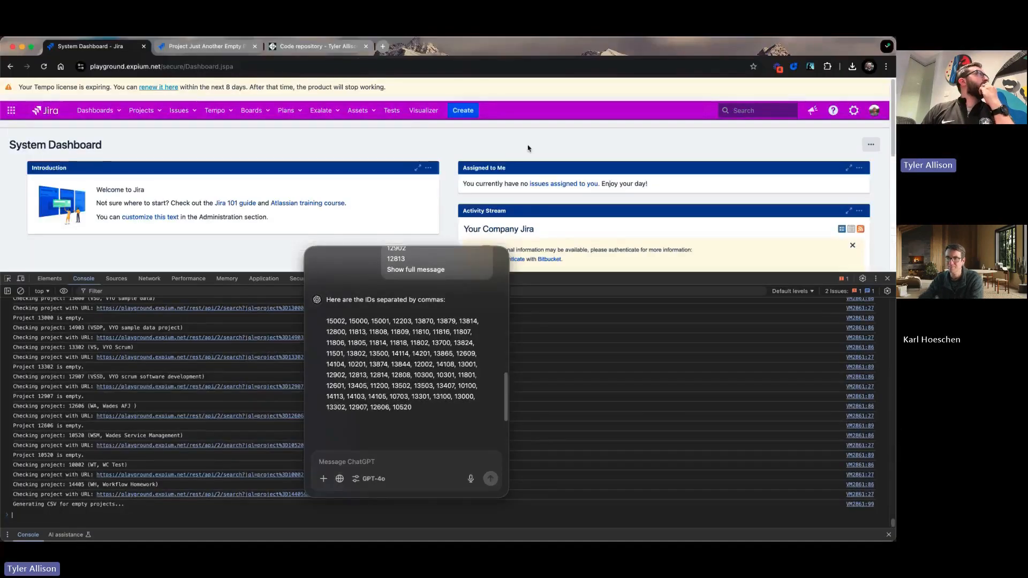
pyautogui.click(278, 50)
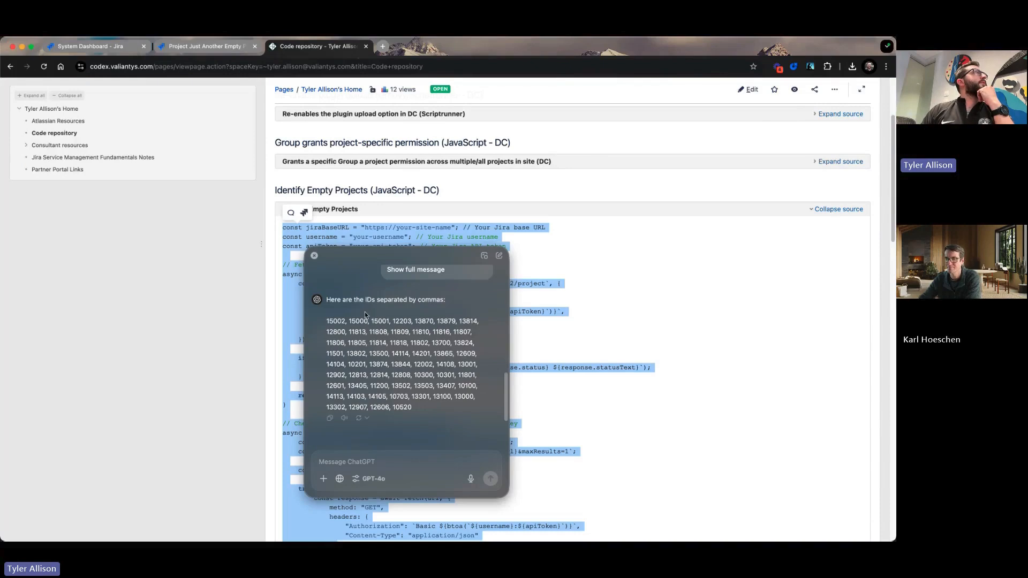
pyautogui.moveTo(359, 256); pyautogui.dragTo(896, 381)
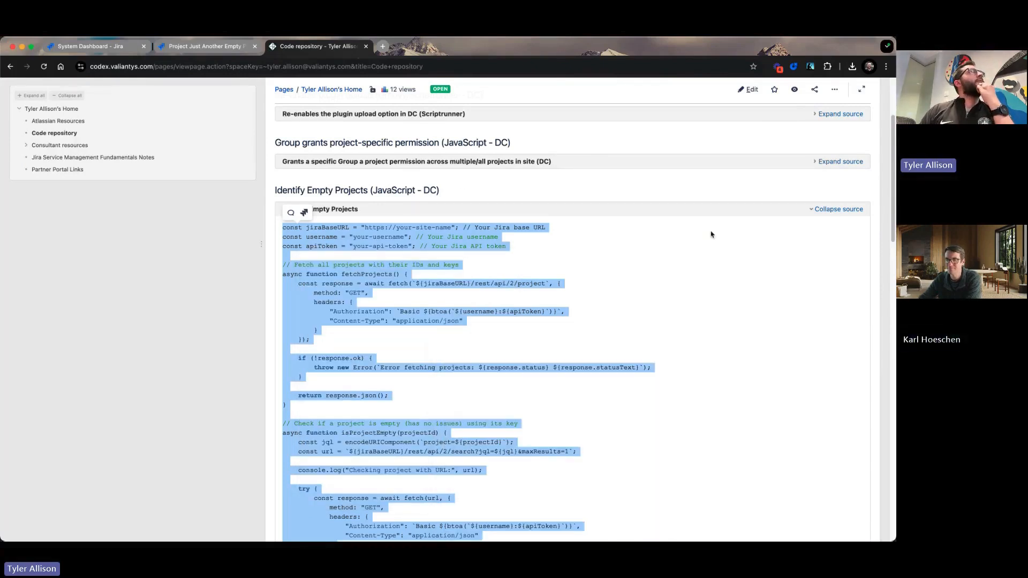
pyautogui.click(844, 209)
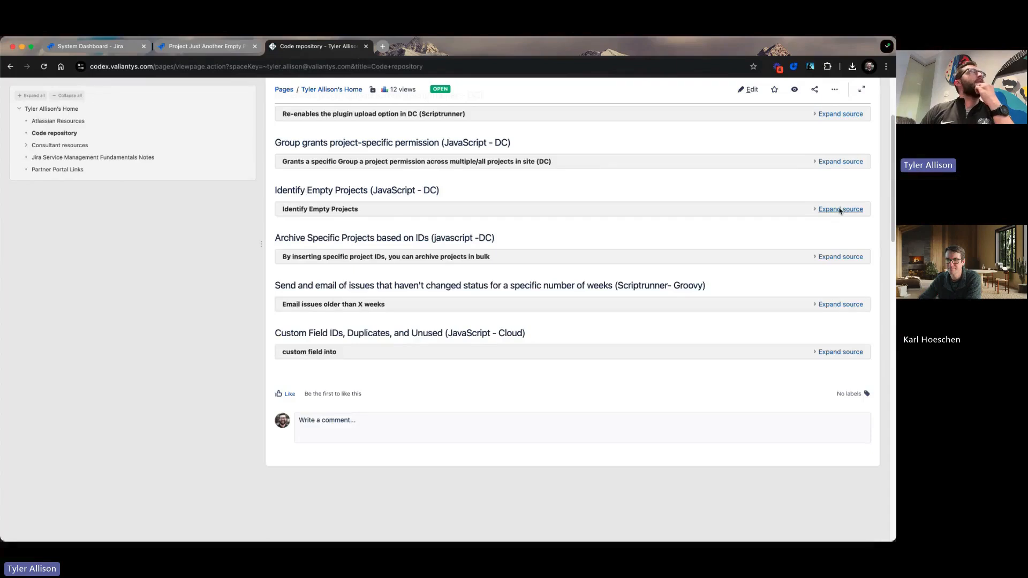
pyautogui.scroll(2, 781, 225)
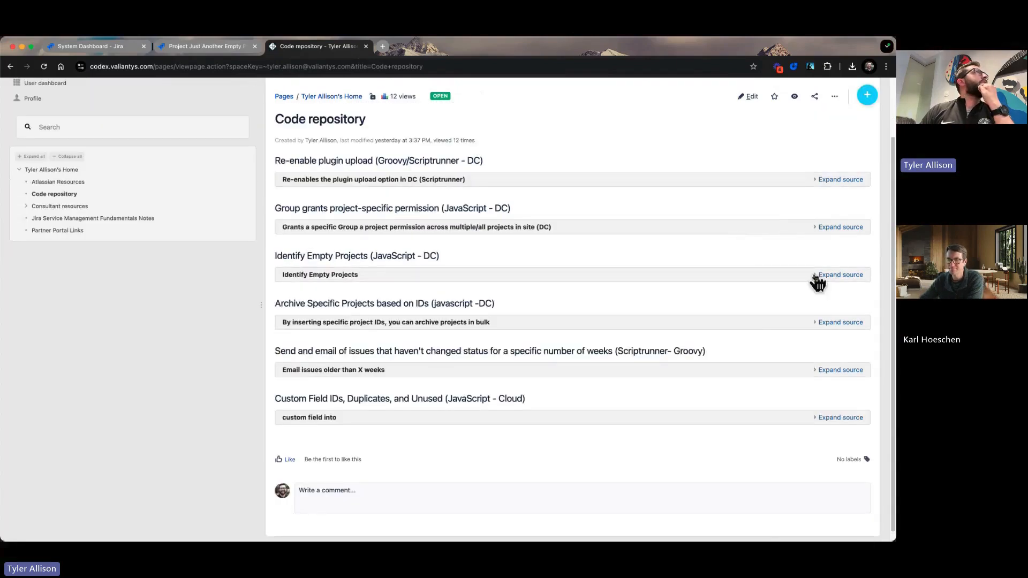
# Expand the source under "Archive Specific Projects based on IDs" and copy the whole script.
pyautogui.click(849, 321)
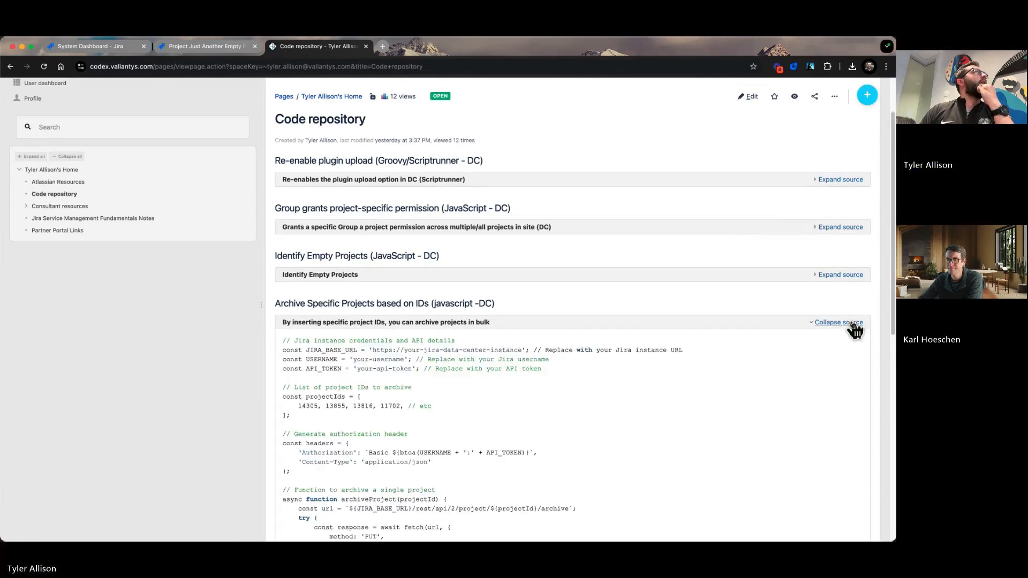
pyautogui.scroll(-7, 840, 318)
pyautogui.moveTo(362, 333); pyautogui.dragTo(308, 304)
pyautogui.rightClick(309, 304)
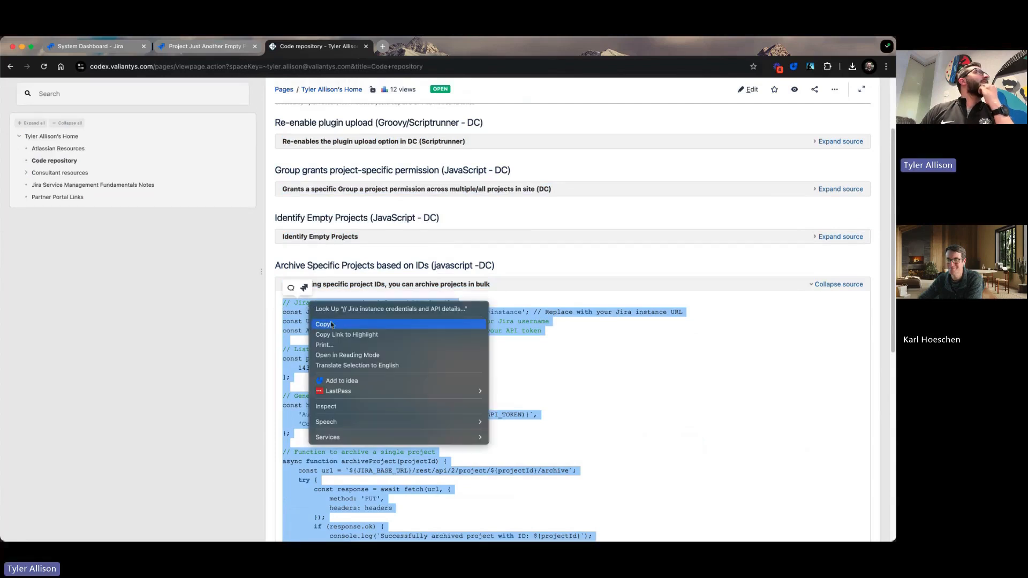
pyautogui.click(331, 321)
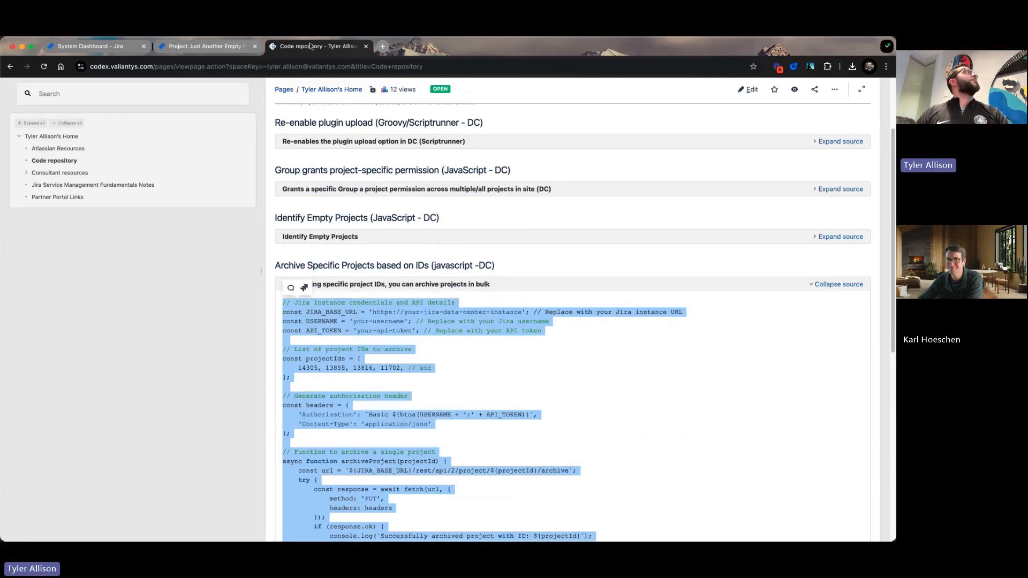
# Return to the Jira System Dashboard, clear the browser console and paste in the copied project-archiving script.
pyautogui.click(112, 53)
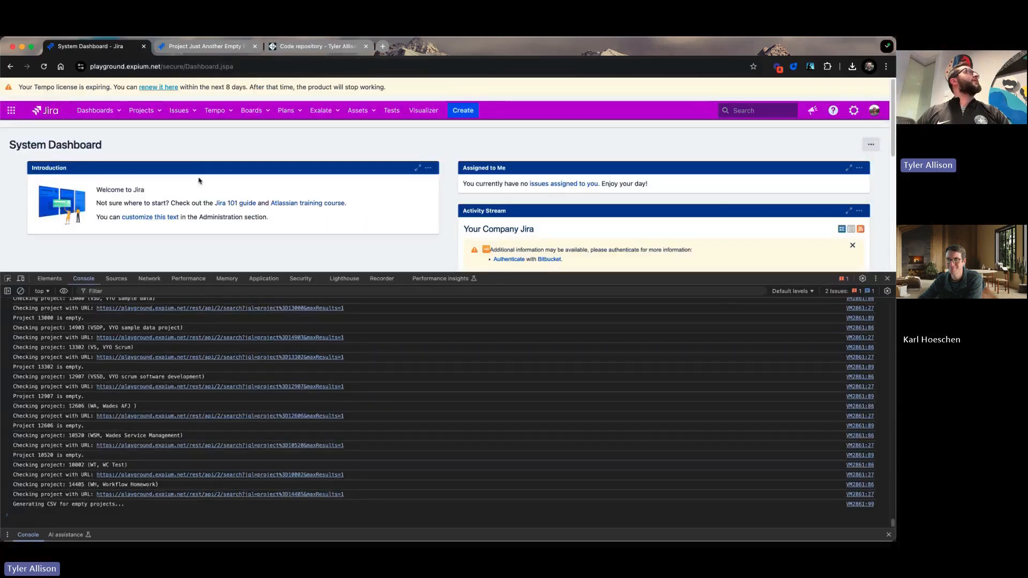
pyautogui.click(24, 294)
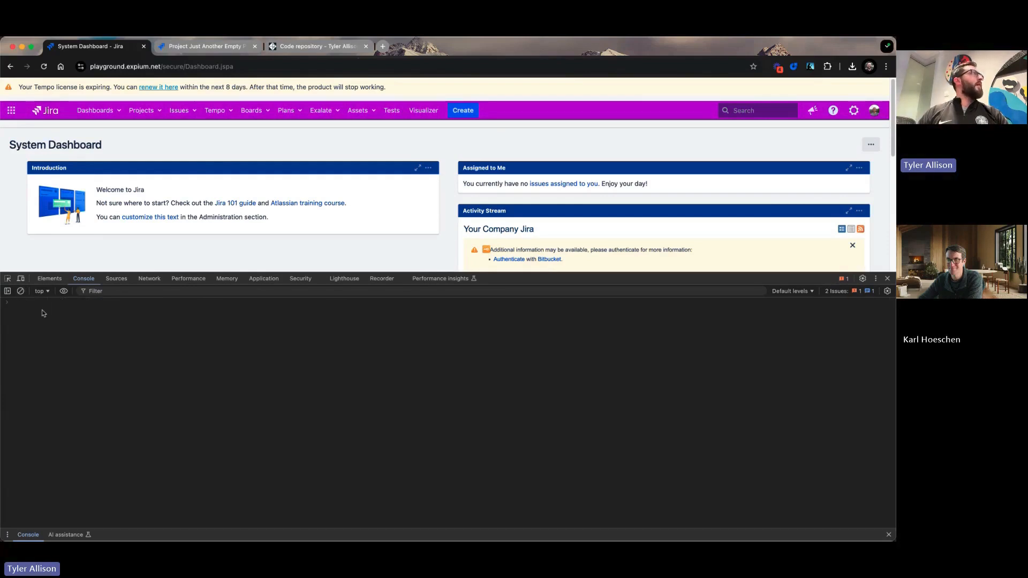
pyautogui.press('super+v')
pyautogui.scroll(3, 128, 370)
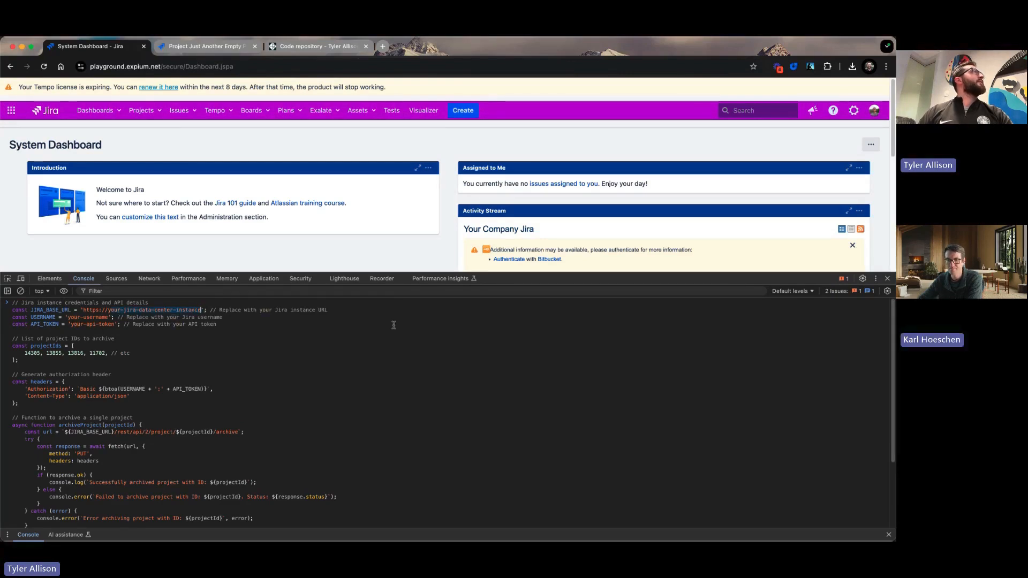
pyautogui.press('BackSpace')
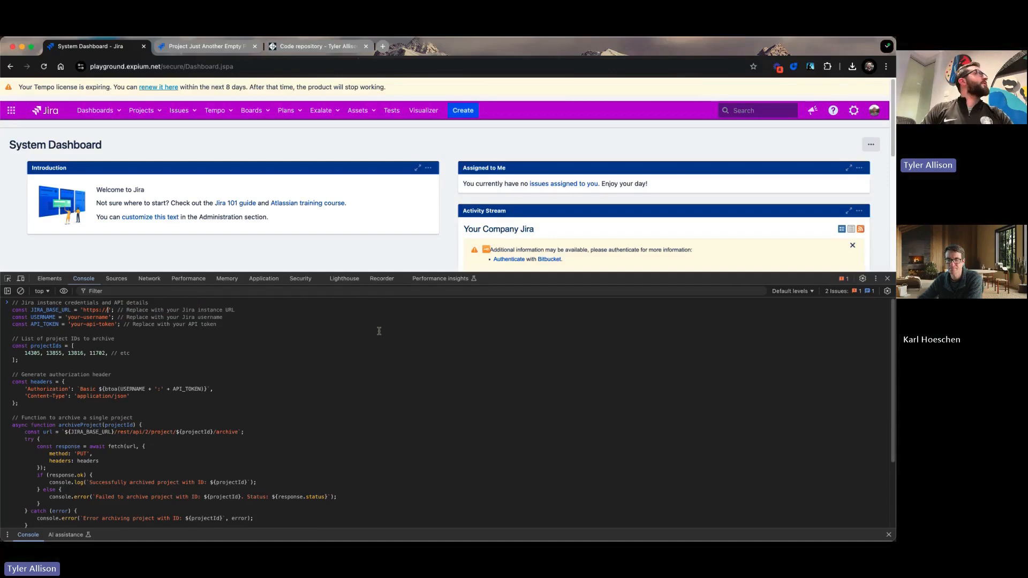
pyautogui.write('playground')
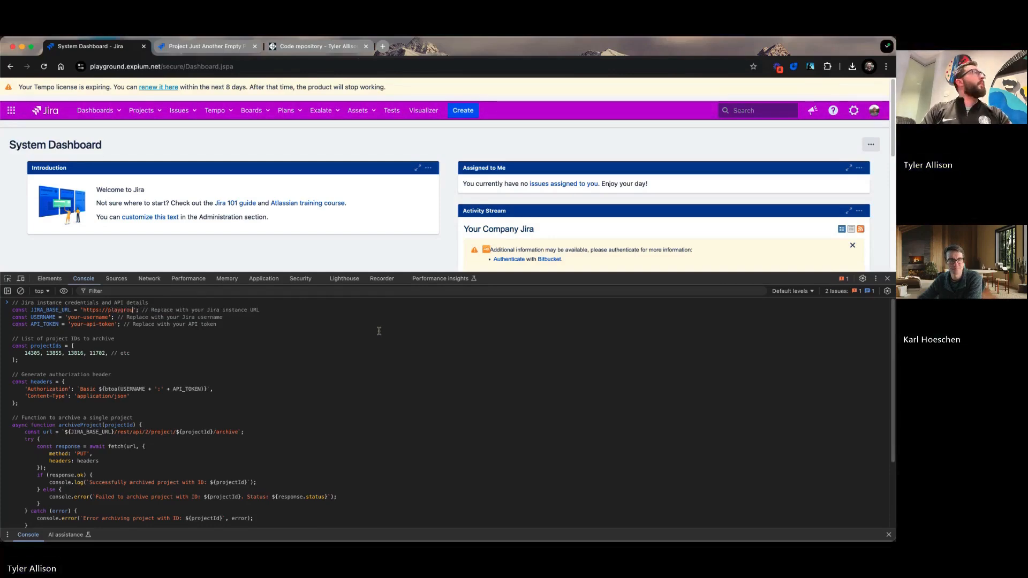
pyautogui.write('.expi')
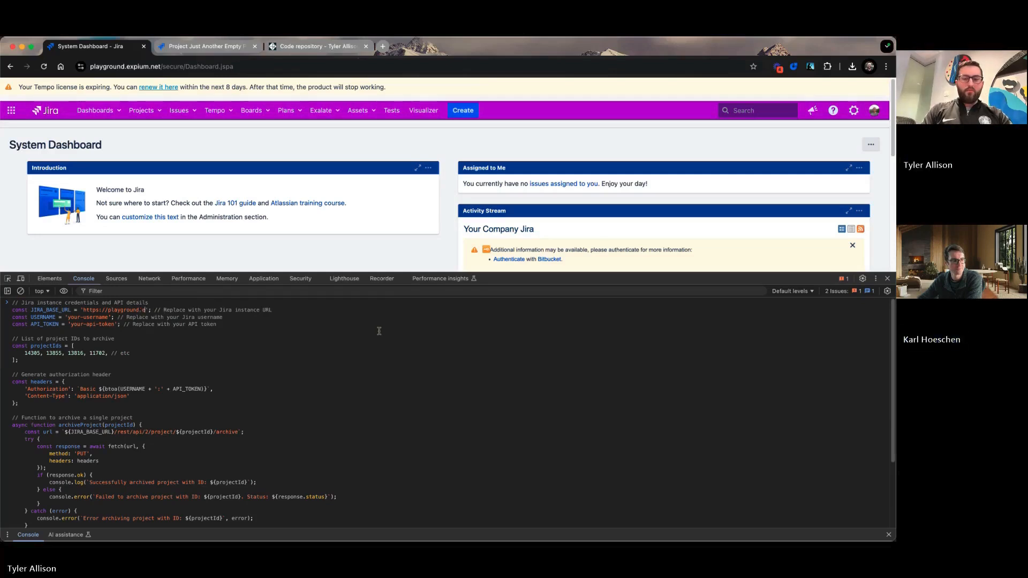
pyautogui.write('um.')
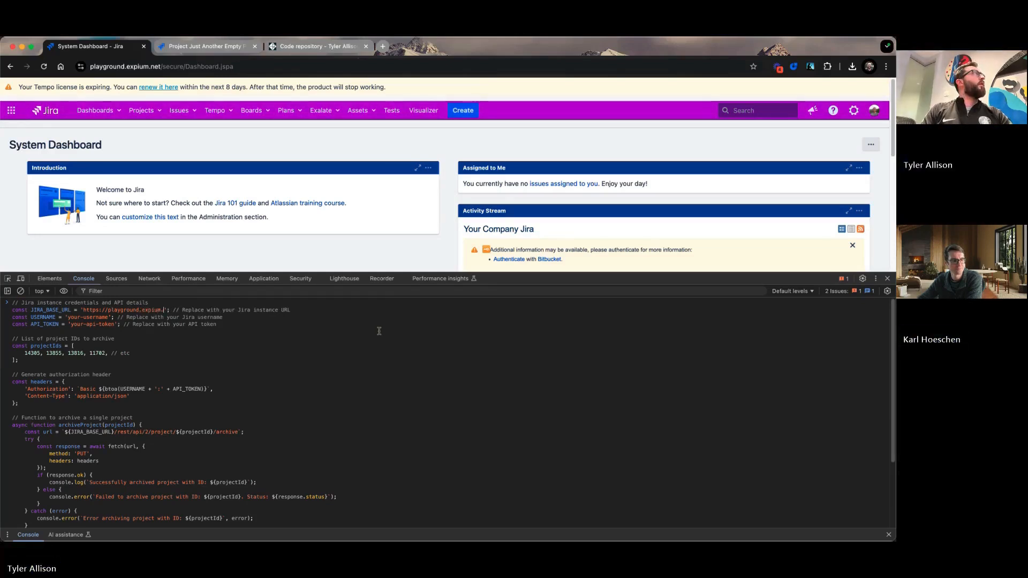
pyautogui.write('net')
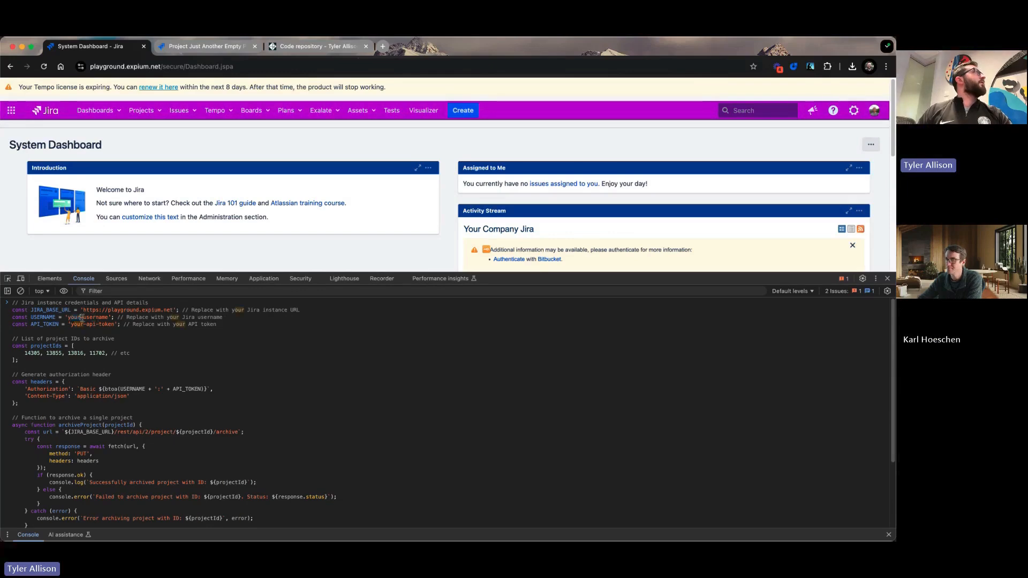
# Replace the USERNAME placeholder in the archiving script with the Jira account's username.
pyautogui.moveTo(68, 317); pyautogui.dragTo(106, 318)
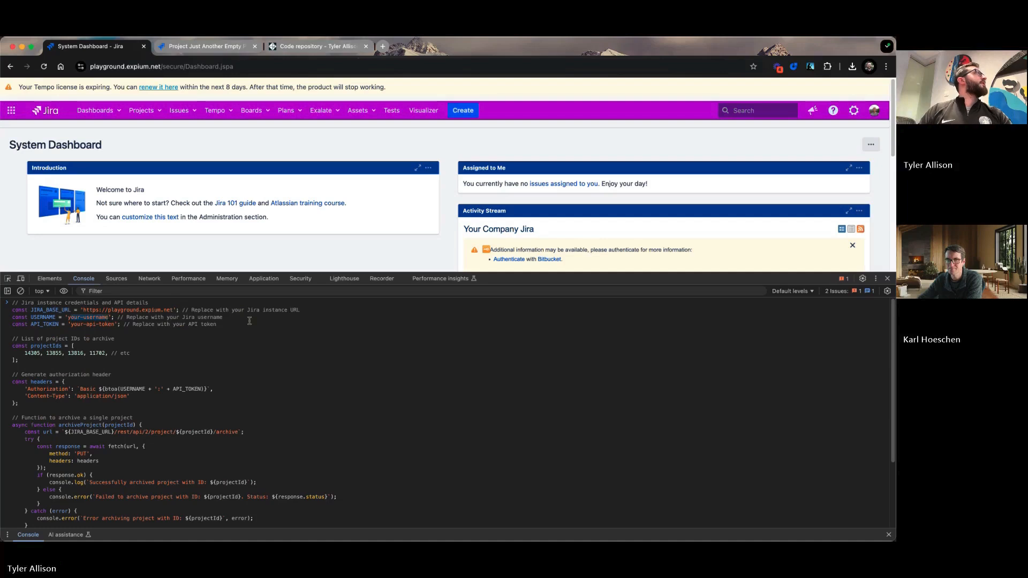
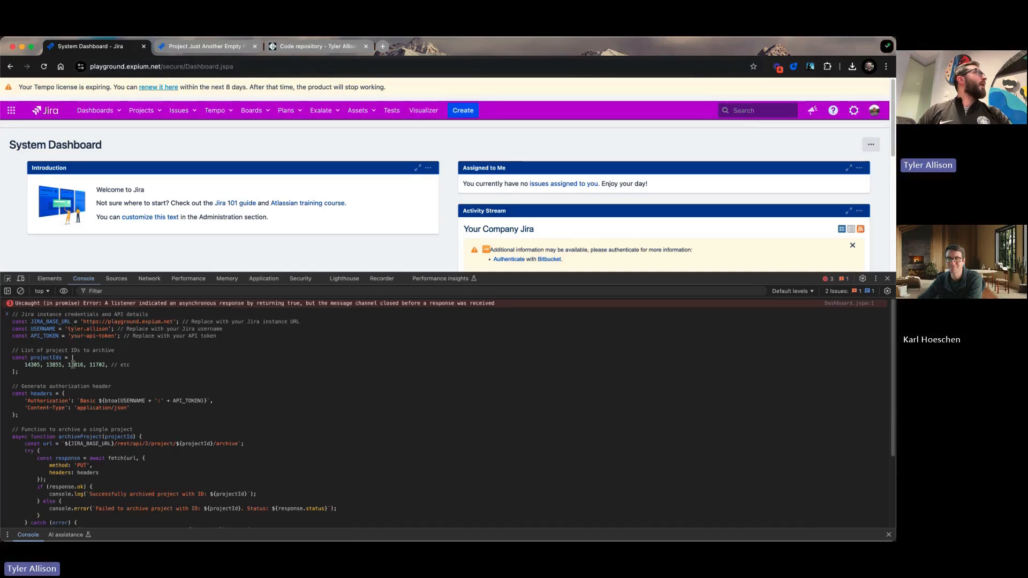
# Replace the API_TOKEN placeholder with the copied API token and look over the rest of the script.
pyautogui.click(71, 336)
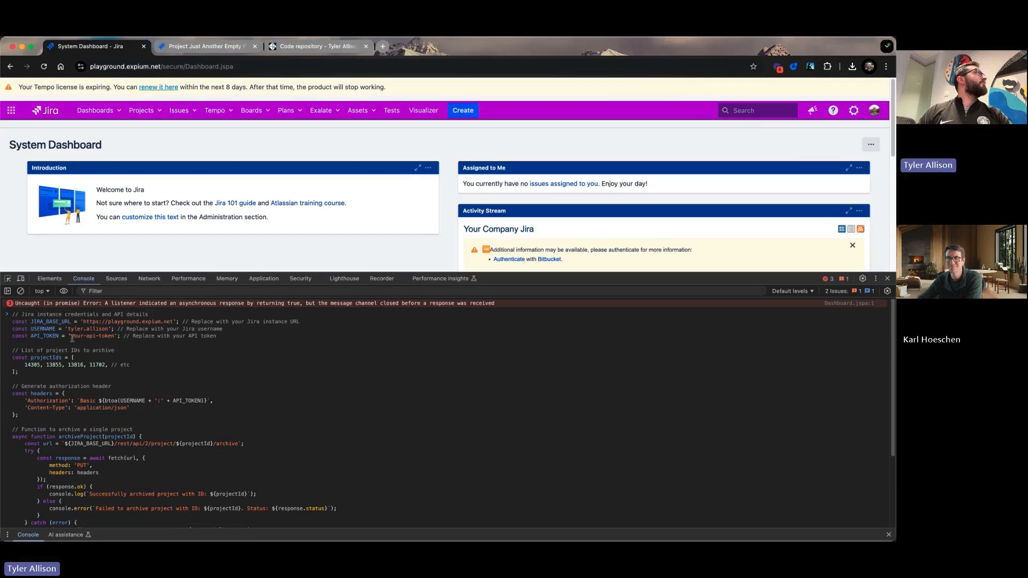
pyautogui.moveTo(71, 336); pyautogui.dragTo(115, 337)
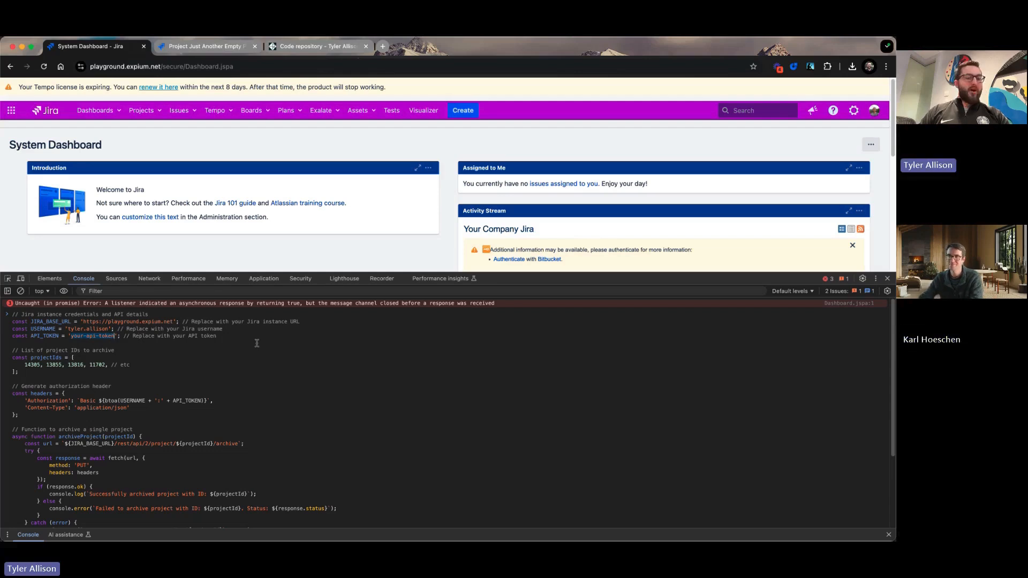
pyautogui.press('super+v')
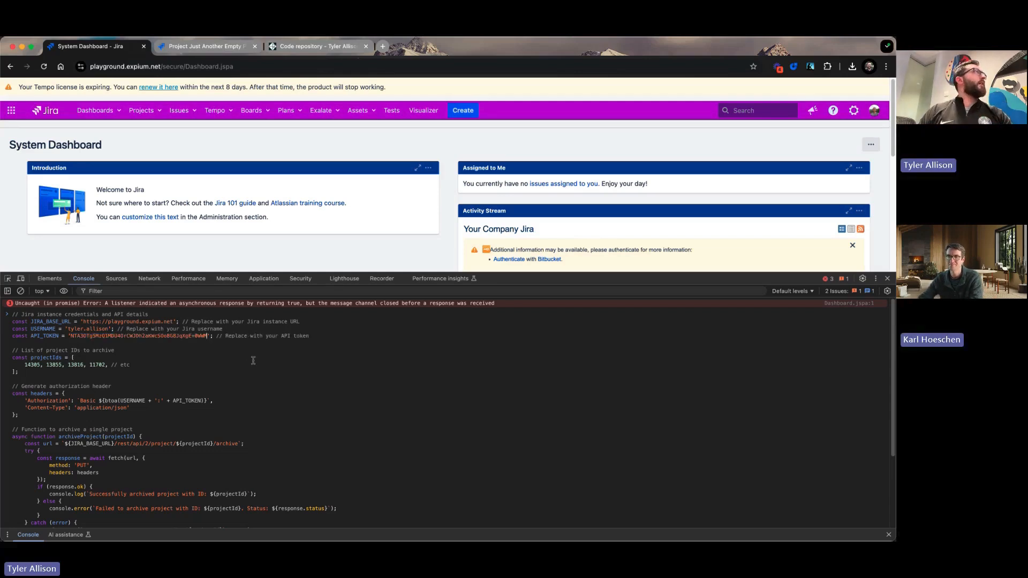
pyautogui.scroll(-3, 127, 411)
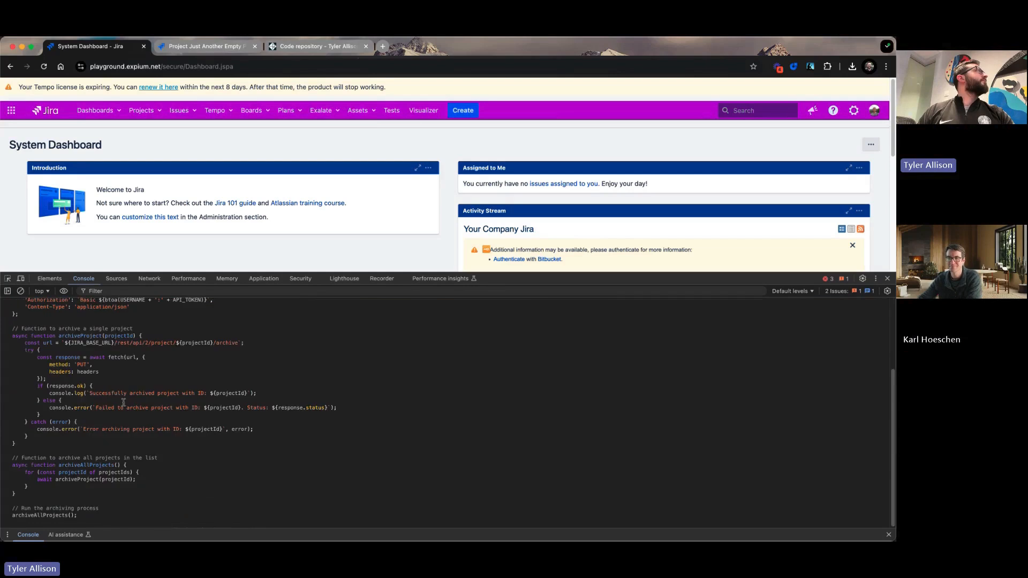
pyautogui.scroll(1, 117, 348)
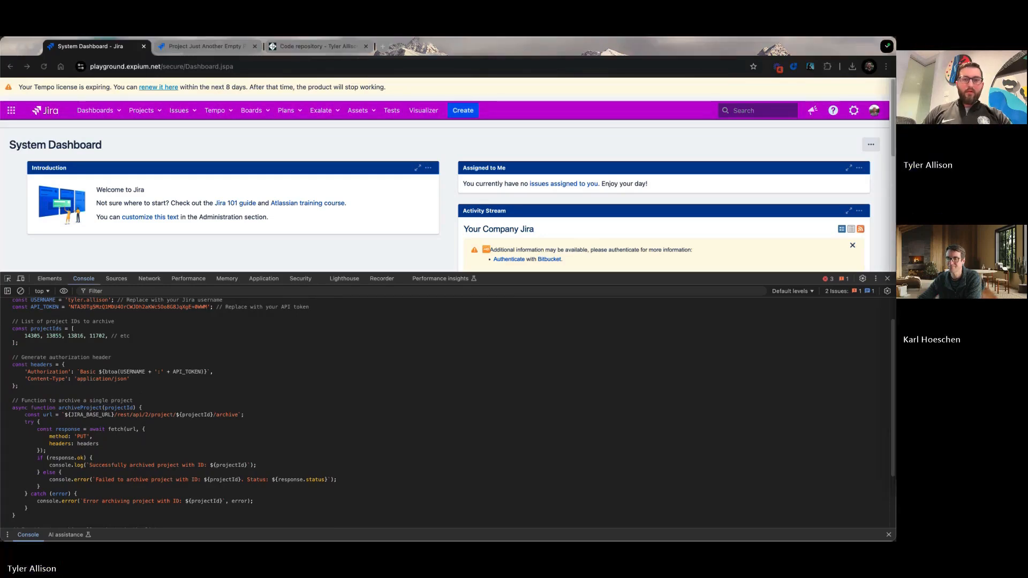
# Bring up the ChatGPT window, copy the whole comma-separated list of project IDs and close the window.
pyautogui.hotkey('alt', 'space')
pyautogui.moveTo(753, 37); pyautogui.dragTo(476, 188)
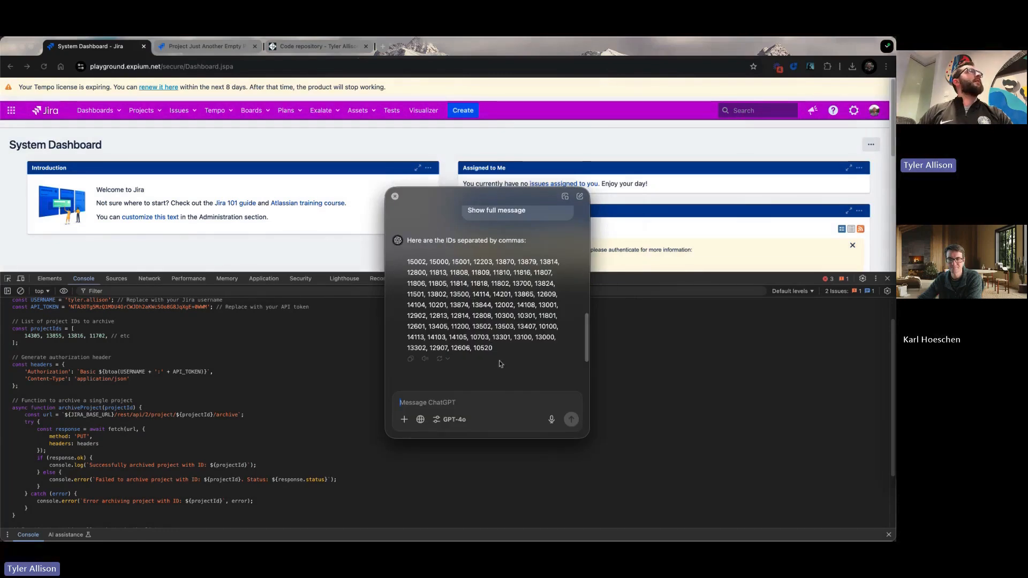
pyautogui.moveTo(498, 350); pyautogui.dragTo(407, 261)
pyautogui.rightClick(424, 263)
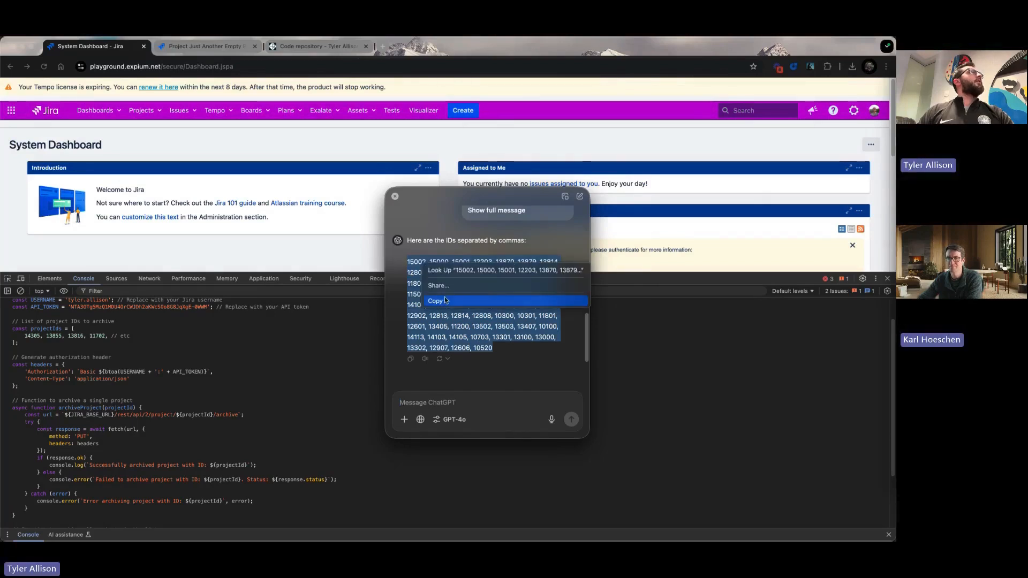
pyautogui.click(447, 302)
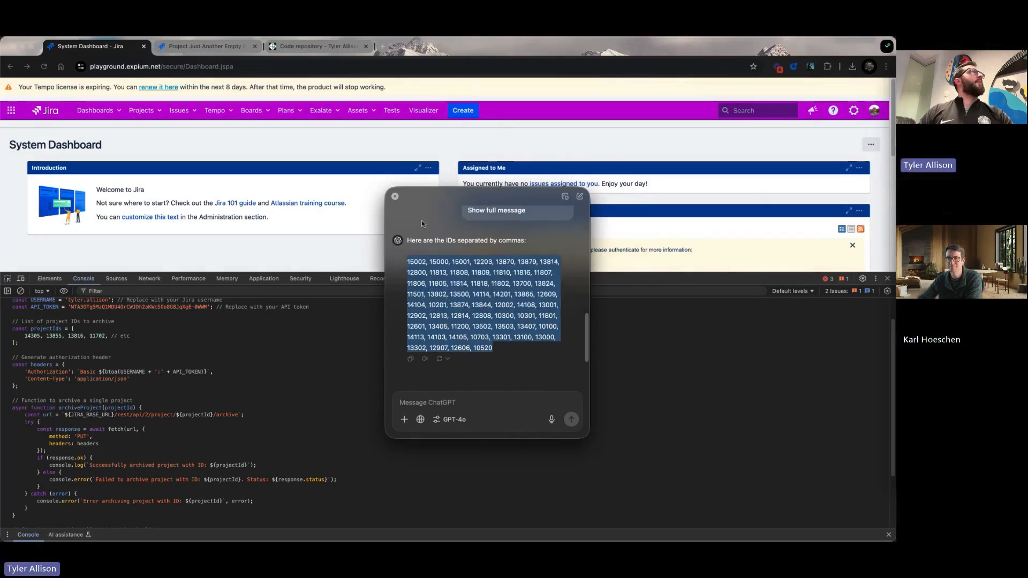
pyautogui.click(395, 197)
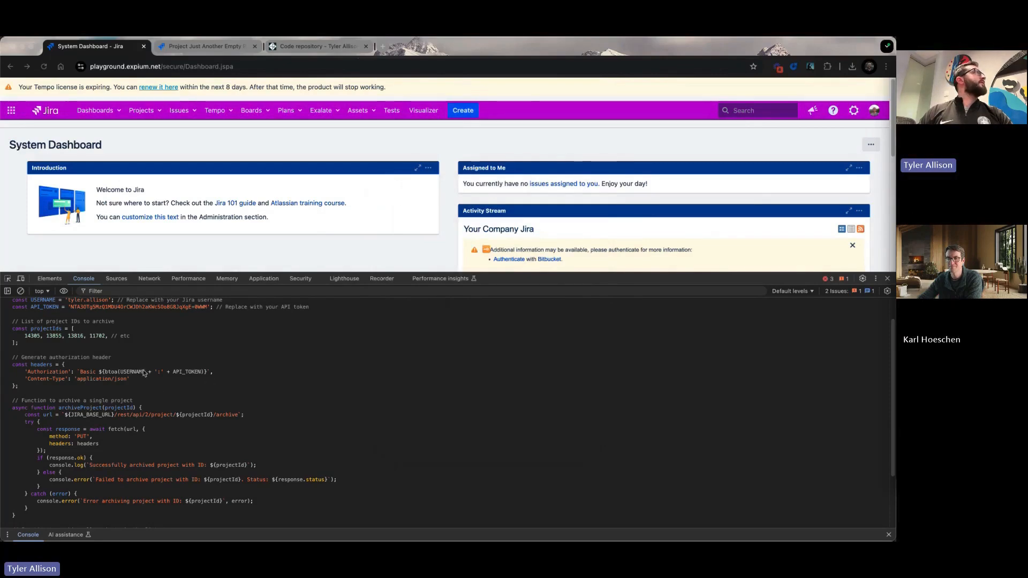
# Replace the sample IDs in the projectIds array with the copied list and run the archiving script.
pyautogui.click(91, 345)
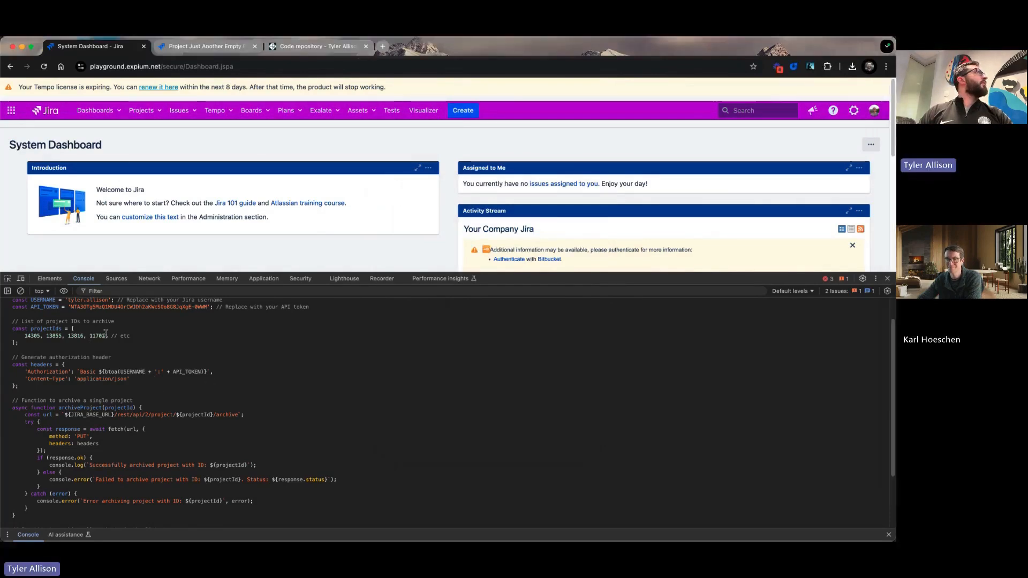
pyautogui.moveTo(106, 336); pyautogui.dragTo(34, 338)
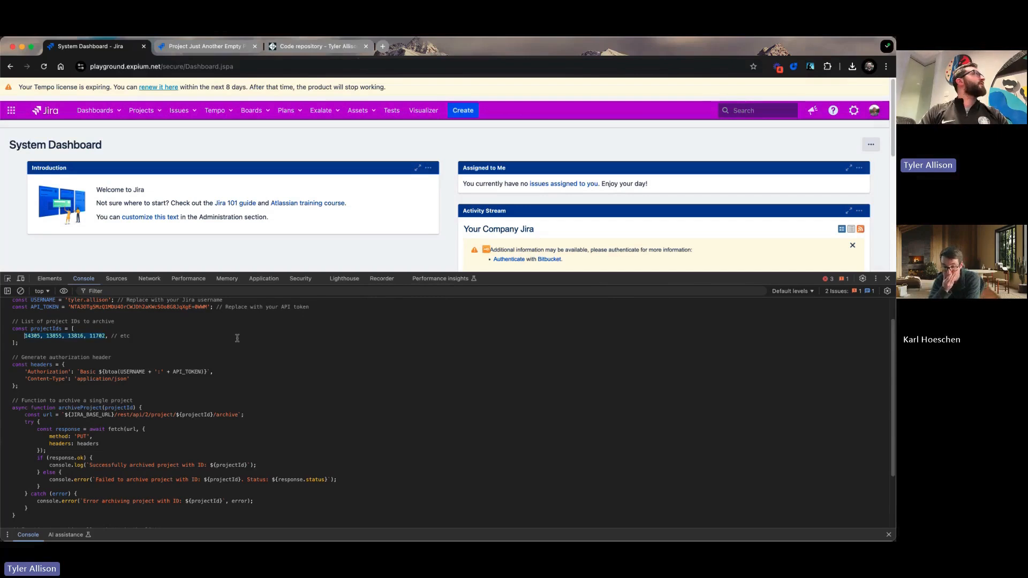
pyautogui.press('super+v')
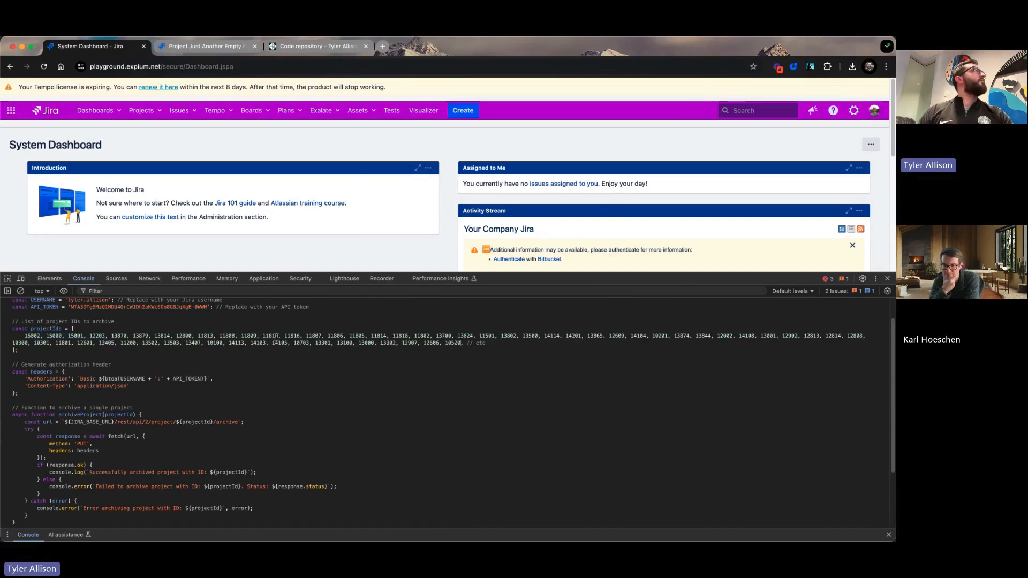
pyautogui.scroll(2, 219, 373)
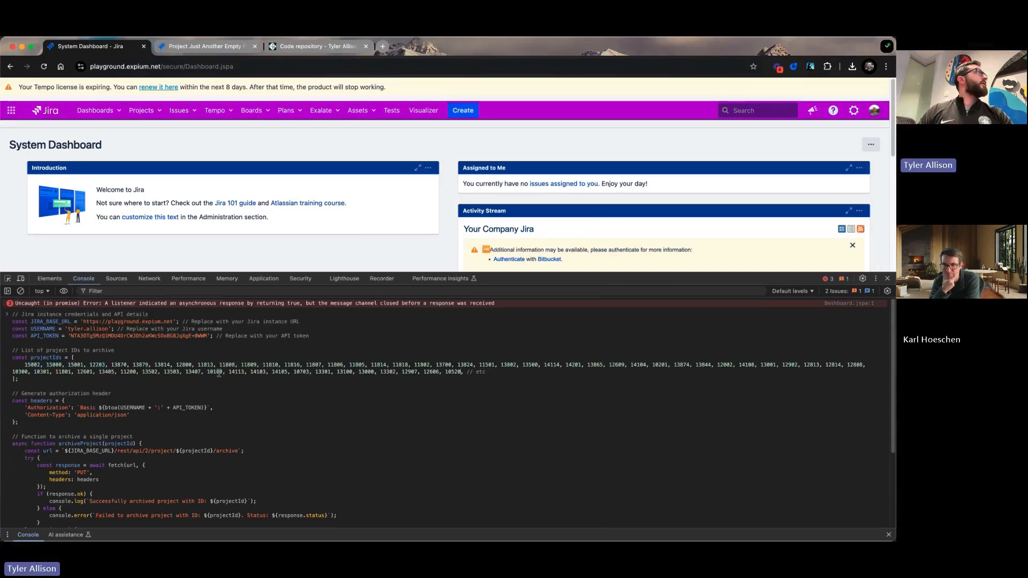
pyautogui.press('Return')
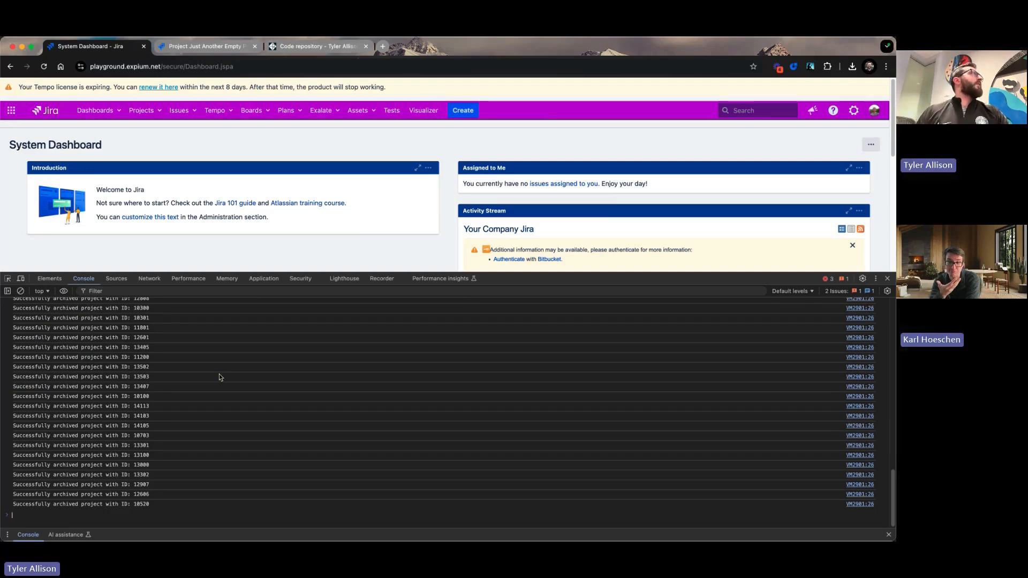
# Switch to the project settings browser page and open the Archived projects list in Jira's project administration.
pyautogui.click(188, 47)
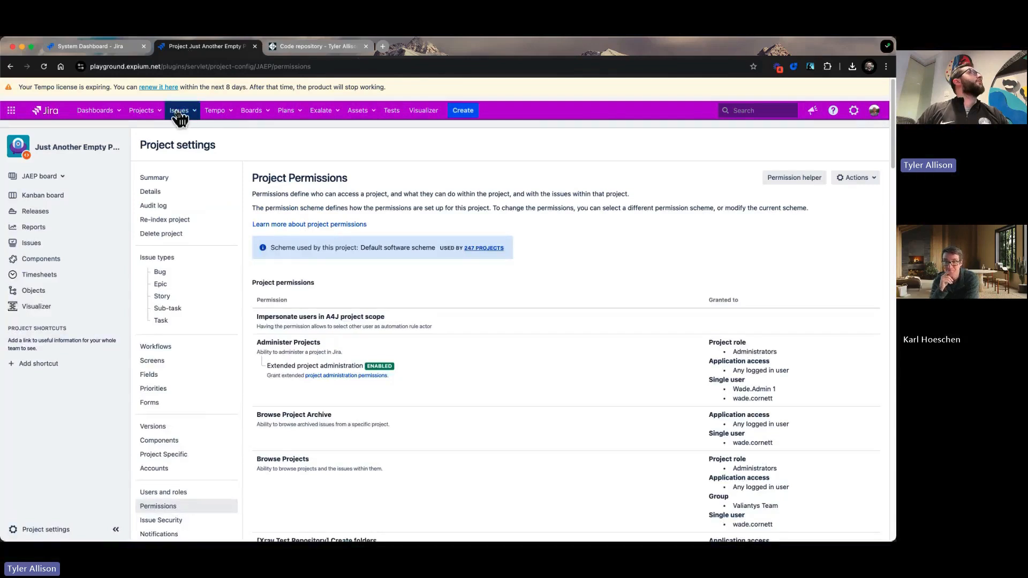
pyautogui.click(857, 115)
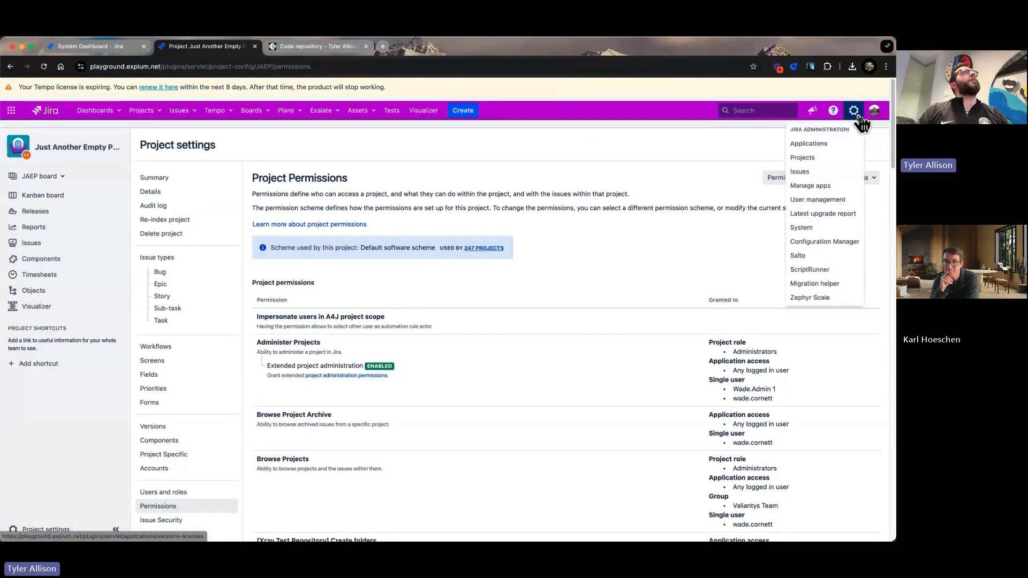
pyautogui.click(852, 158)
pyautogui.click(84, 225)
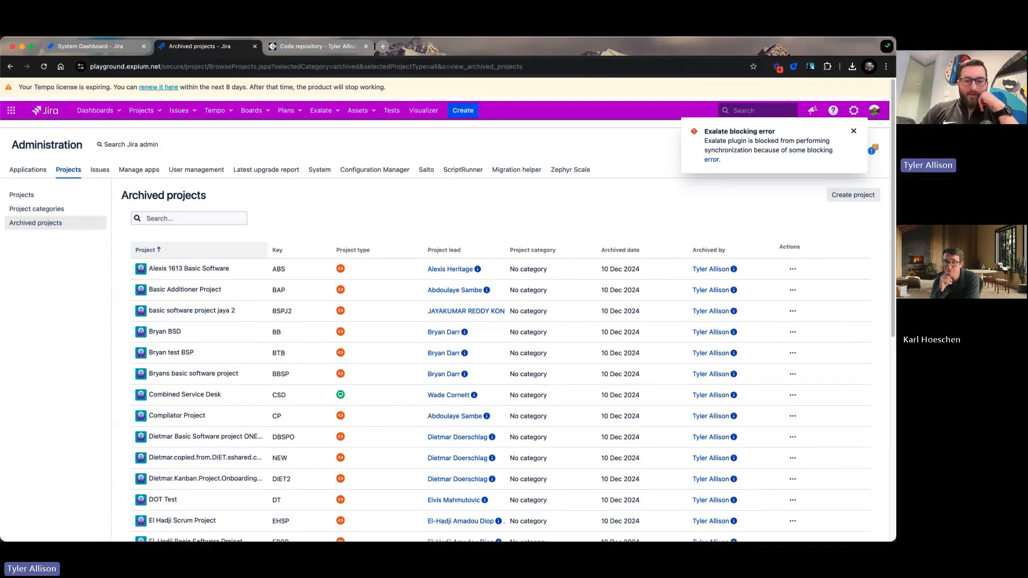
# Switch to the empty_projects sheet in Excel and copy the project name "NFB Scrum Sample Project" from cell C6.
pyautogui.press('super+Tab')
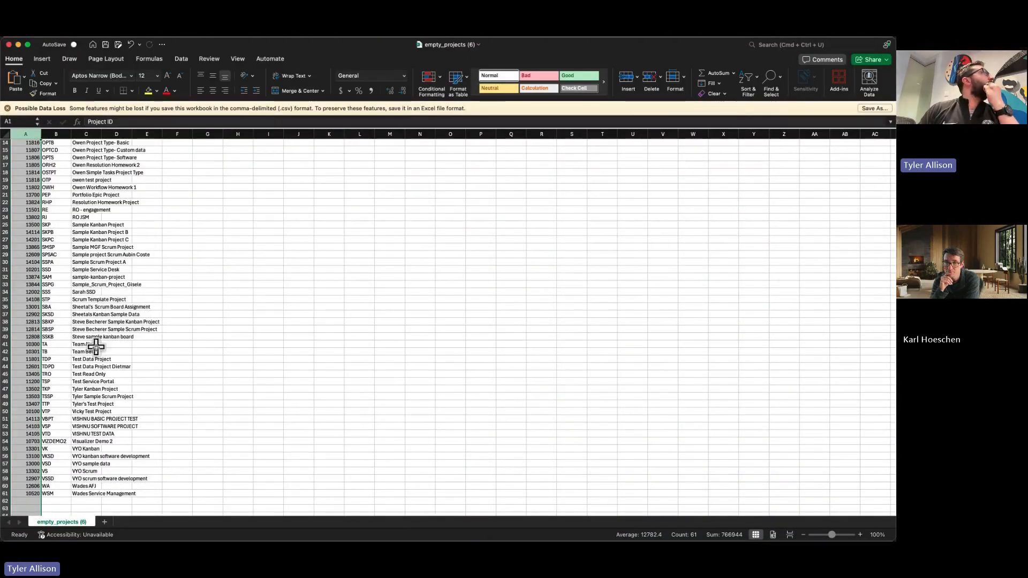
pyautogui.scroll(5, 95, 421)
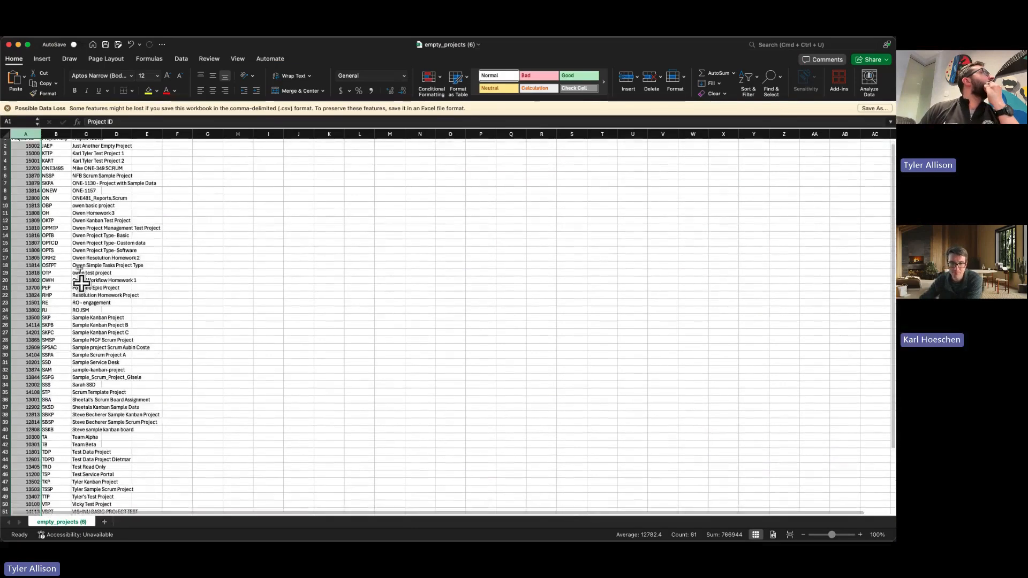
pyautogui.click(108, 180)
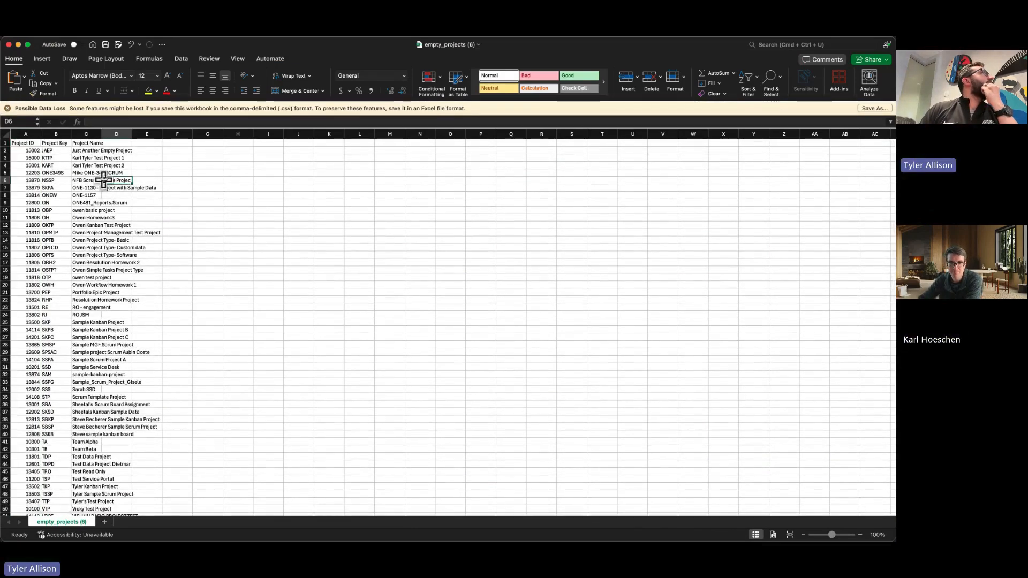
pyautogui.click(79, 182)
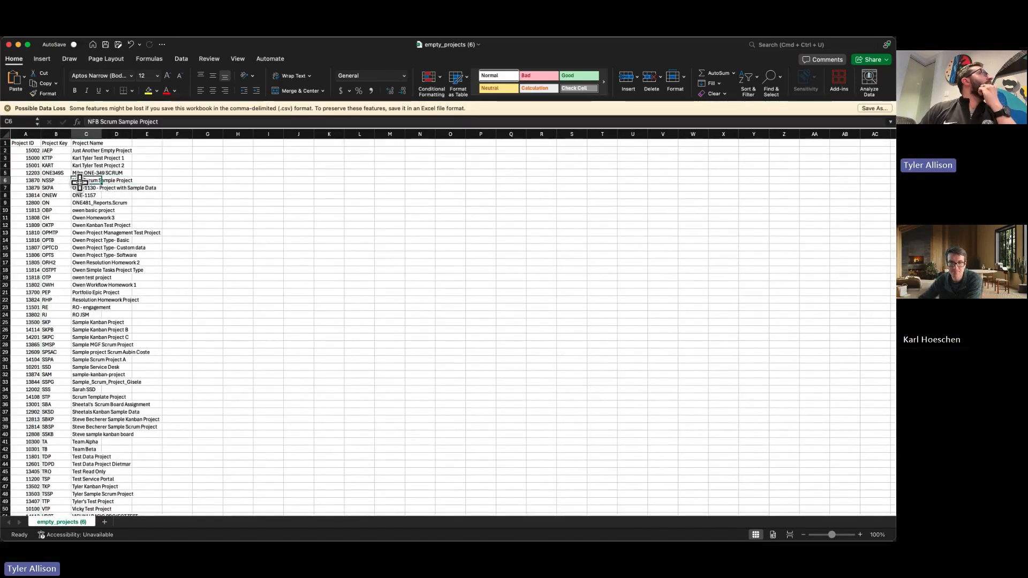
pyautogui.press('super+c')
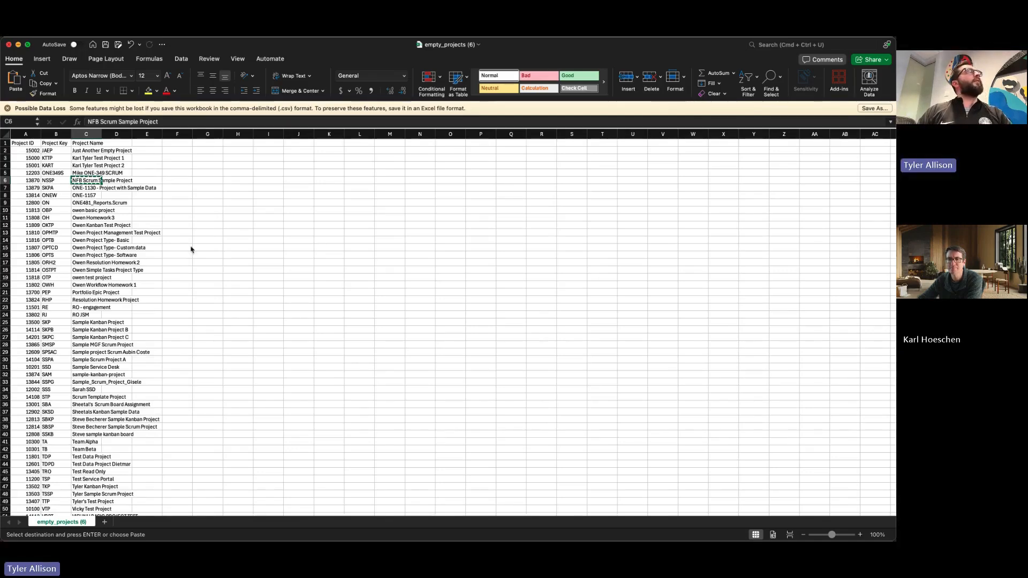
# Return to Jira's Archived projects page and search for "NFB Scrum Sample Project".
pyautogui.press('super+Tab')
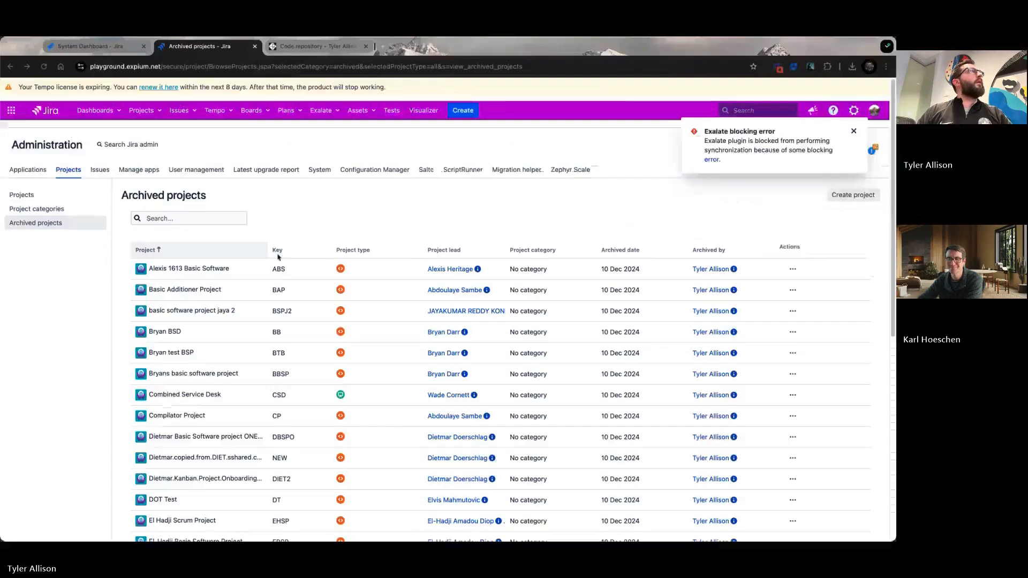
pyautogui.click(213, 217)
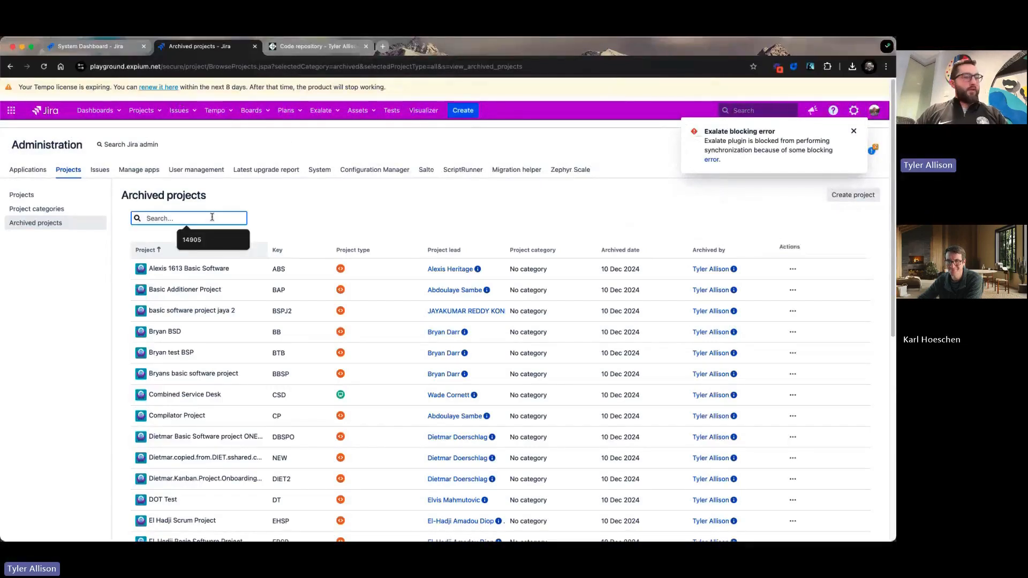
pyautogui.press('super+v')
pyautogui.press('Return')
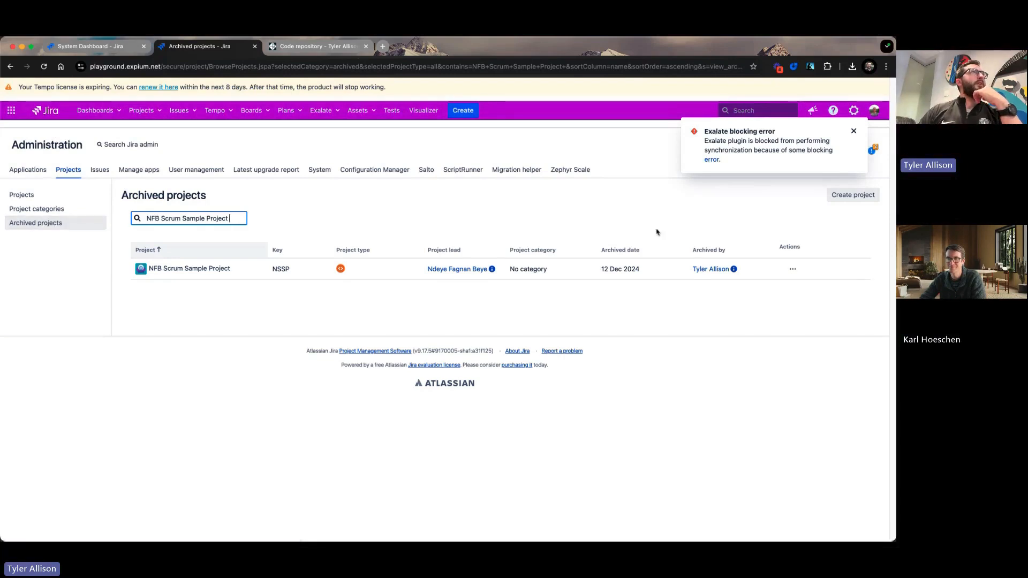
# View the actions available for the archived NFB Scrum Sample Project, then open the administration's Projects list.
pyautogui.click(792, 269)
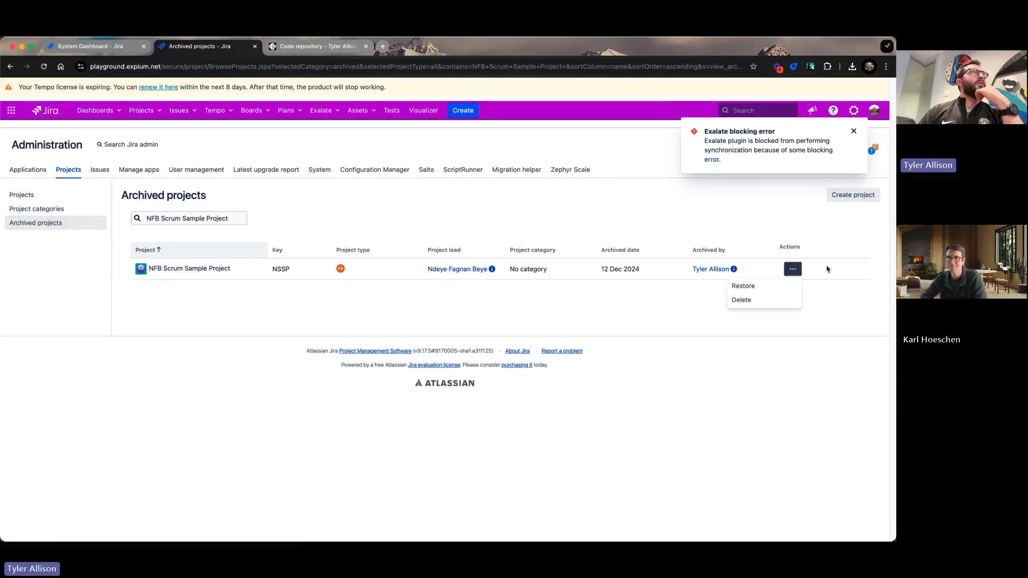
pyautogui.click(543, 218)
pyautogui.click(21, 211)
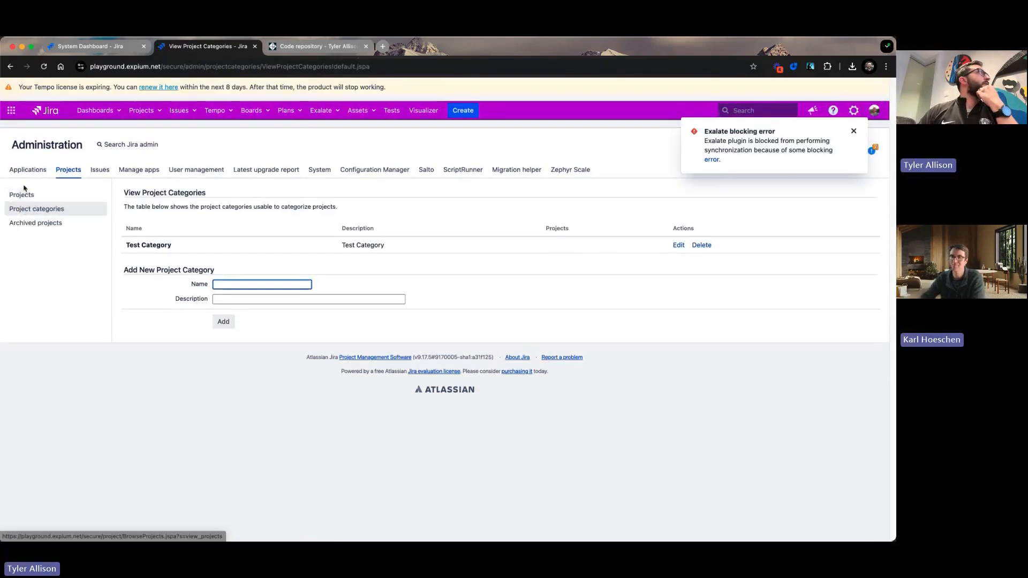
pyautogui.click(23, 196)
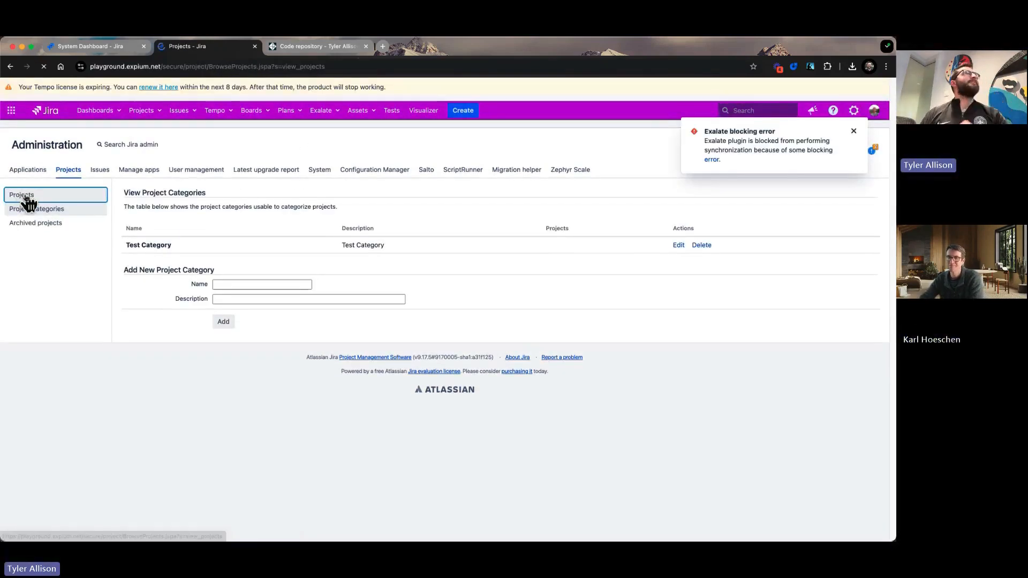